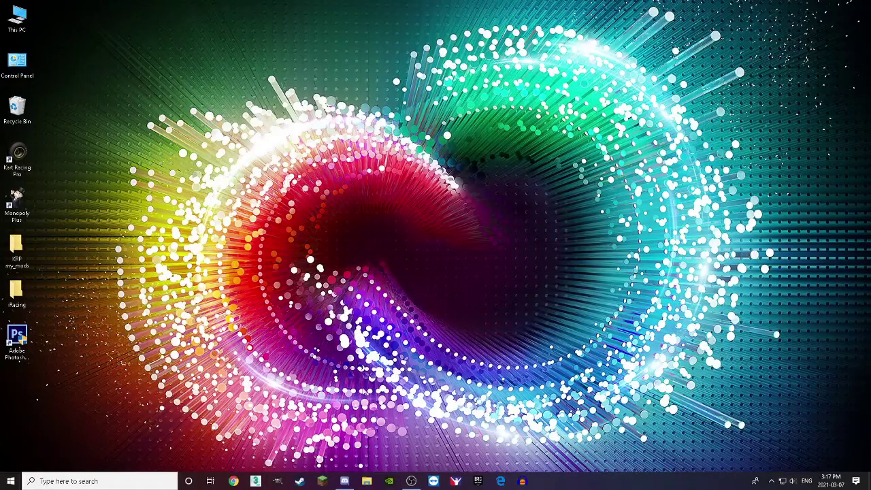
Step: Open Google Maps in Chrome by searching the web for "google maps"
click(233, 481)
drag(399, 116, 447, 54)
text(google )
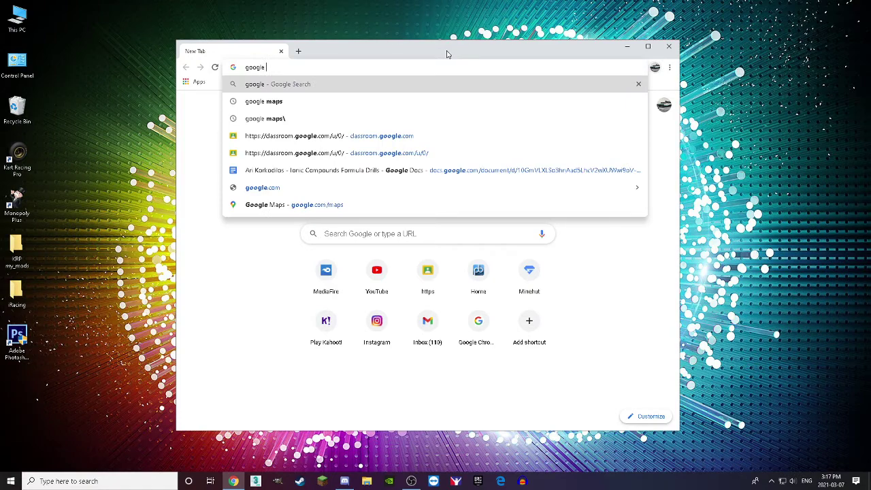
text(maps)
key(Return)
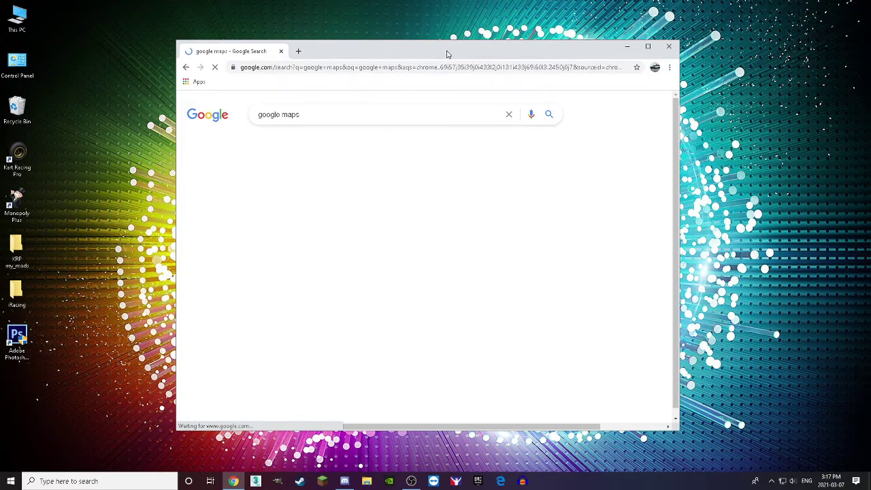
click(285, 192)
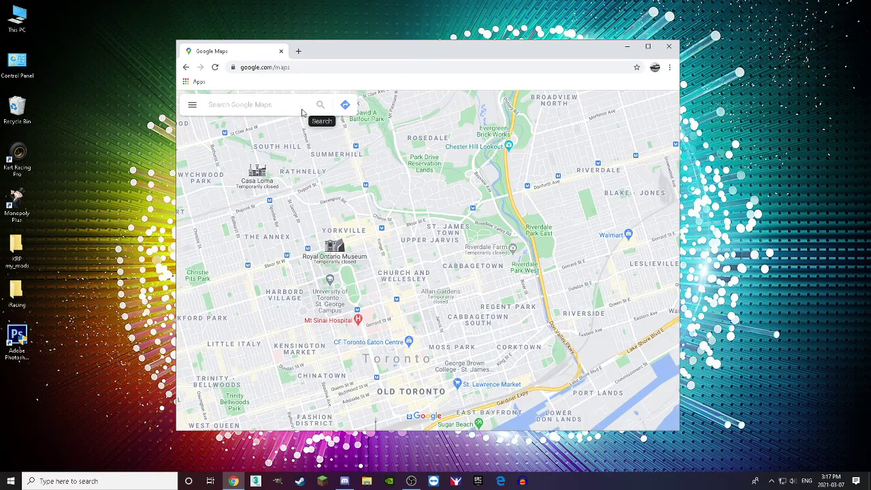
Step: Find Point Pelee Karting on the map and maximize the browser window
click(283, 104)
text(po)
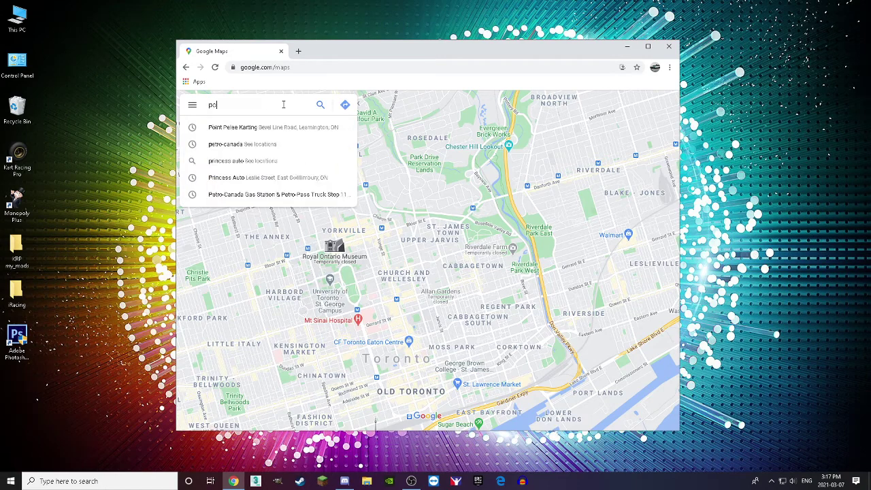
text(i)
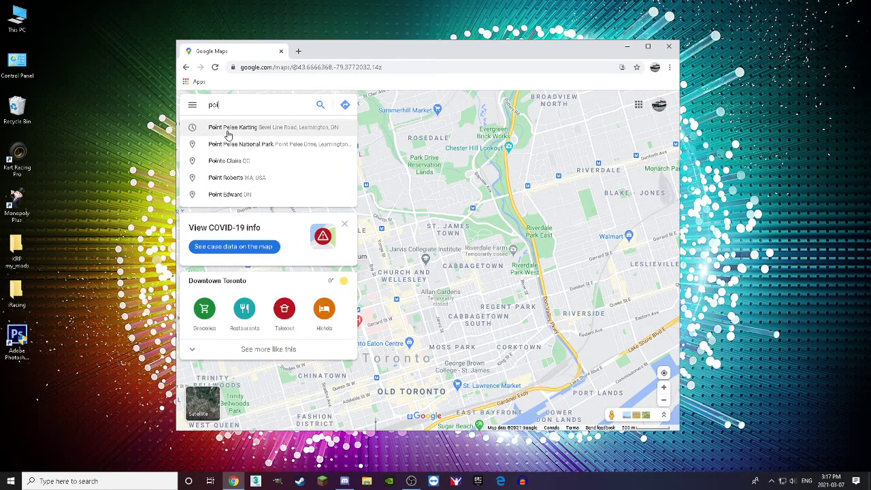
click(229, 135)
click(647, 46)
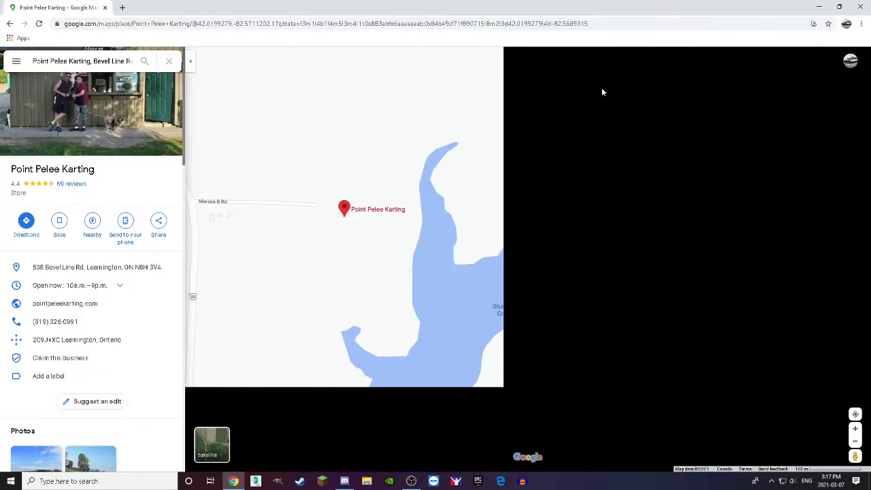
Step: Switch the map to satellite imagery with the whole Point Pelee kart circuit in frame
click(209, 442)
scroll(542, 295, up, 3)
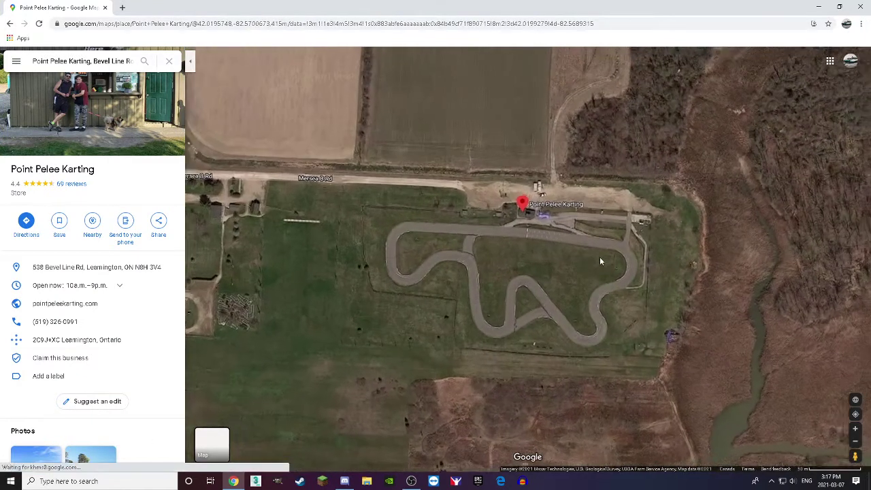
scroll(596, 264, down, 2)
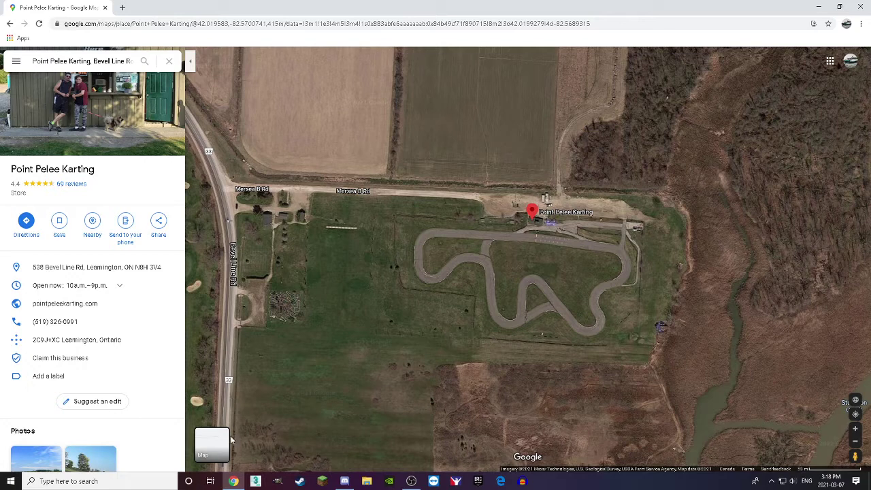
Step: Open Snipping Tool and capture the full screen showing the satellite map
click(99, 483)
text(sni)
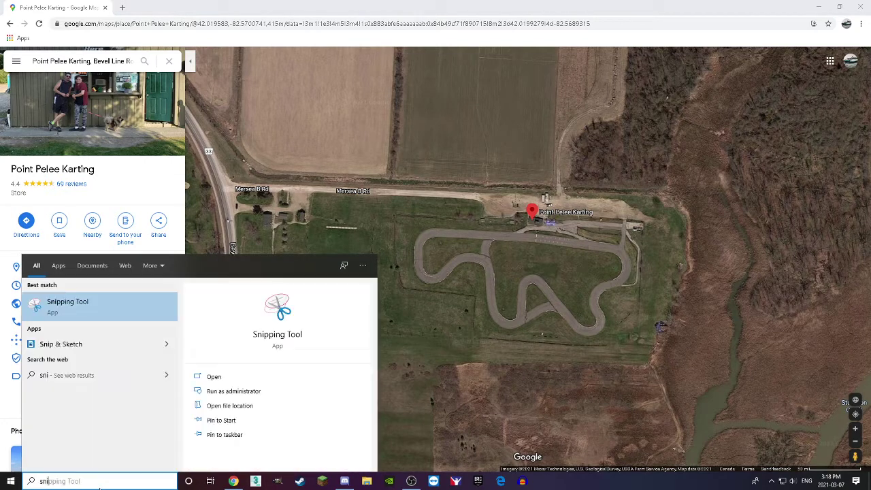
click(91, 299)
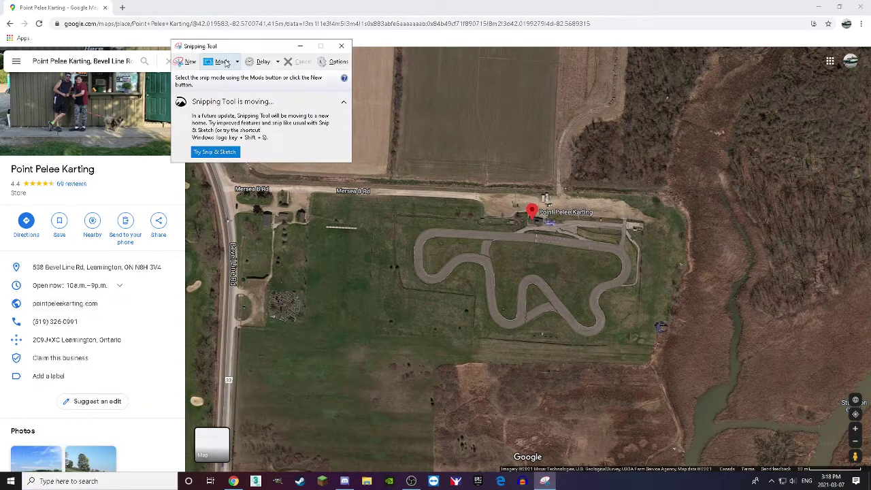
click(185, 62)
click(138, 91)
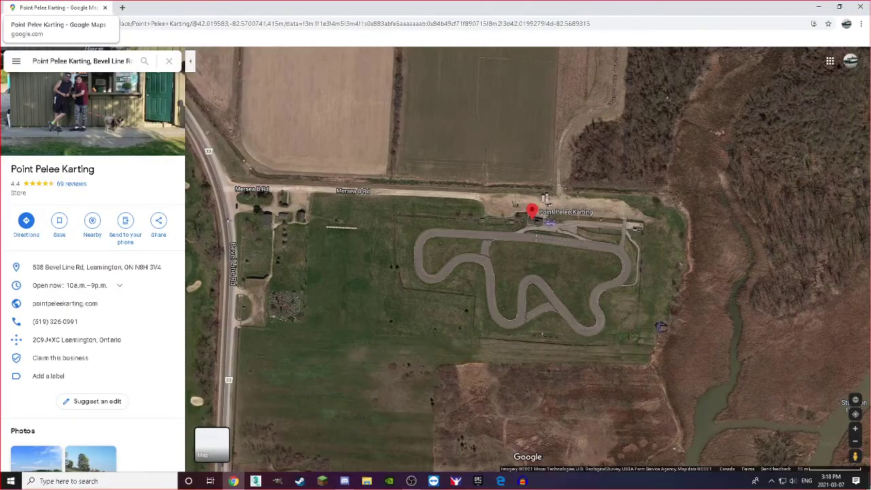
Step: Save the snip to the desktop as a JPEG named "PP Karting", and close Snipping Tool and the browser
click(11, 19)
click(28, 42)
text(PP Karting)
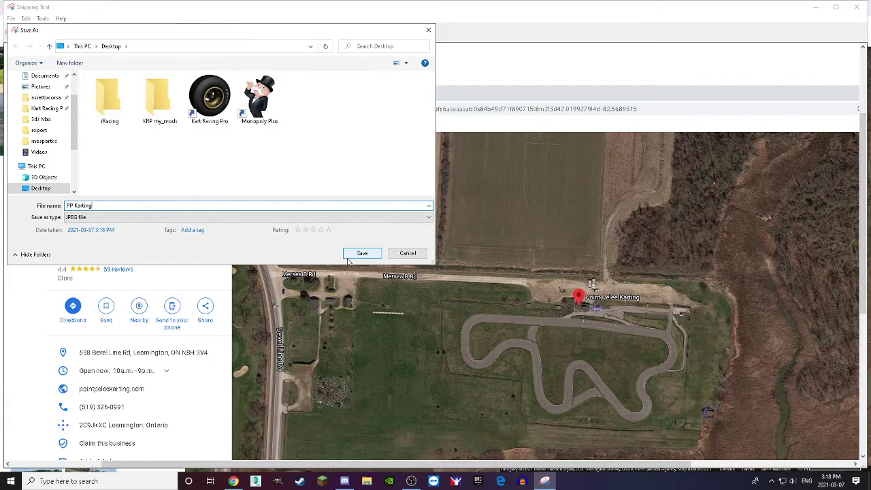
click(362, 253)
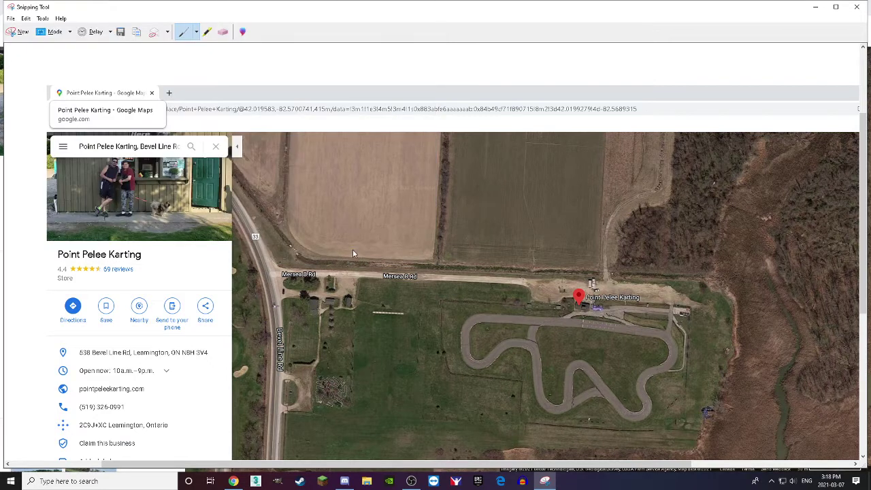
click(854, 7)
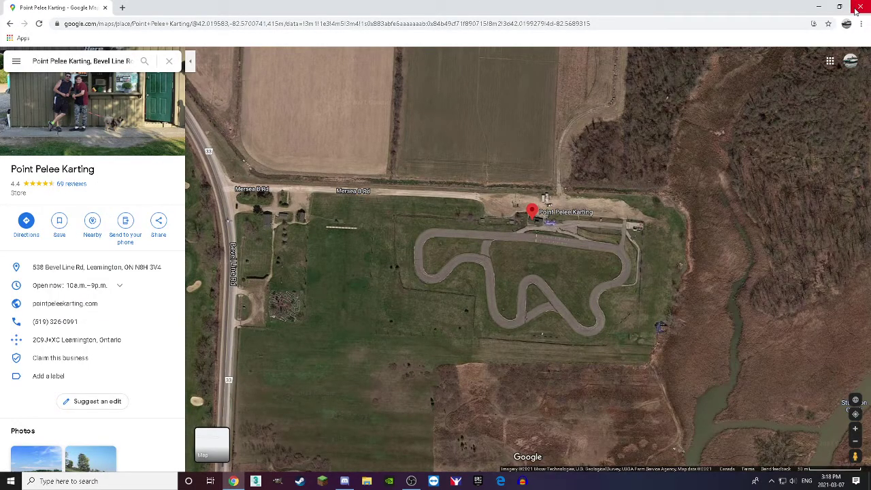
click(858, 7)
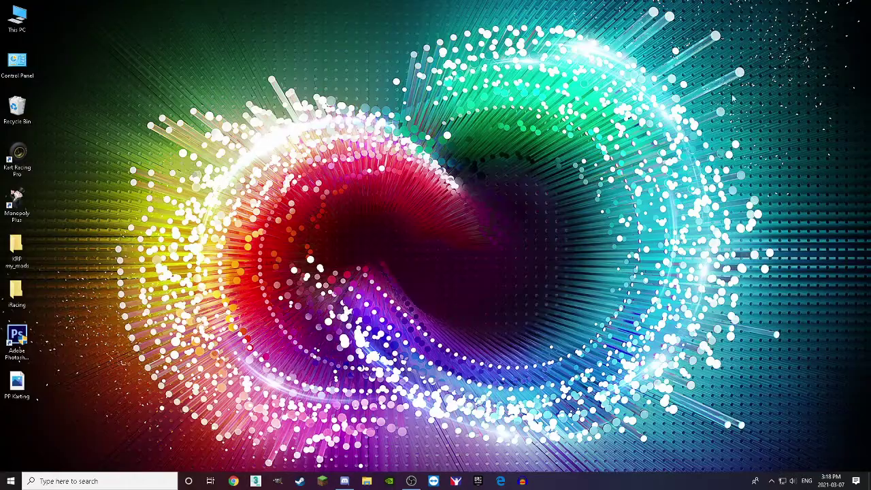
Step: Launch 3ds Max and dismiss the Spliner script message and the welcome screen
click(255, 481)
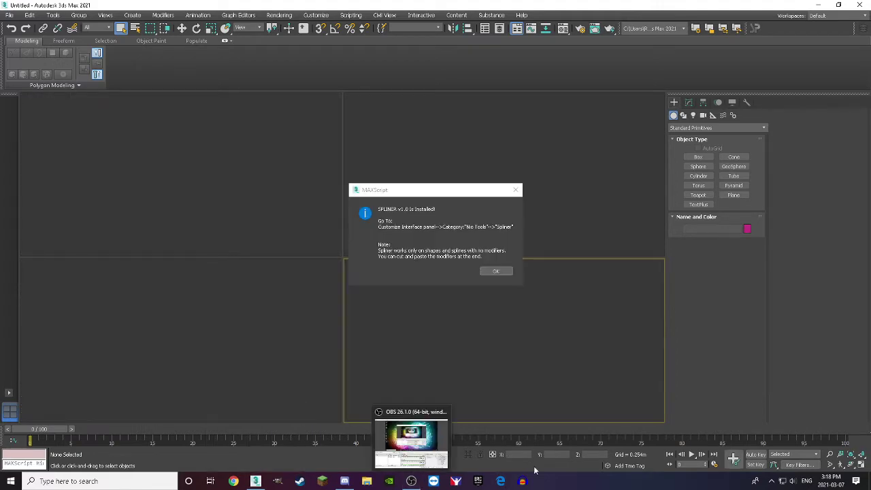
click(495, 271)
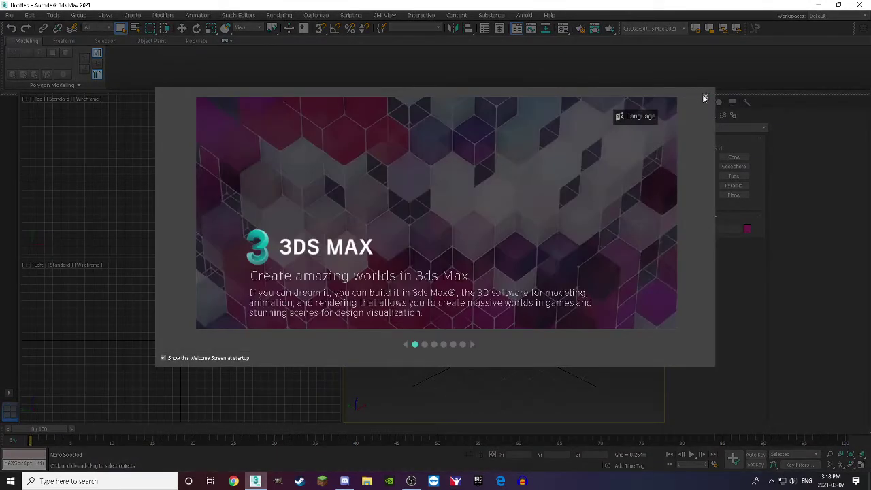
click(705, 98)
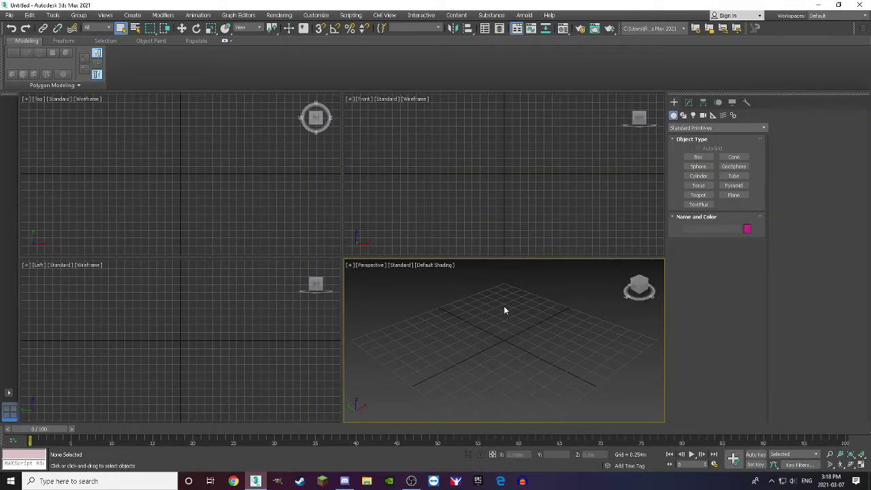
Step: Turn the perspective viewport to face the top, maximize it and make it orthographic
click(640, 281)
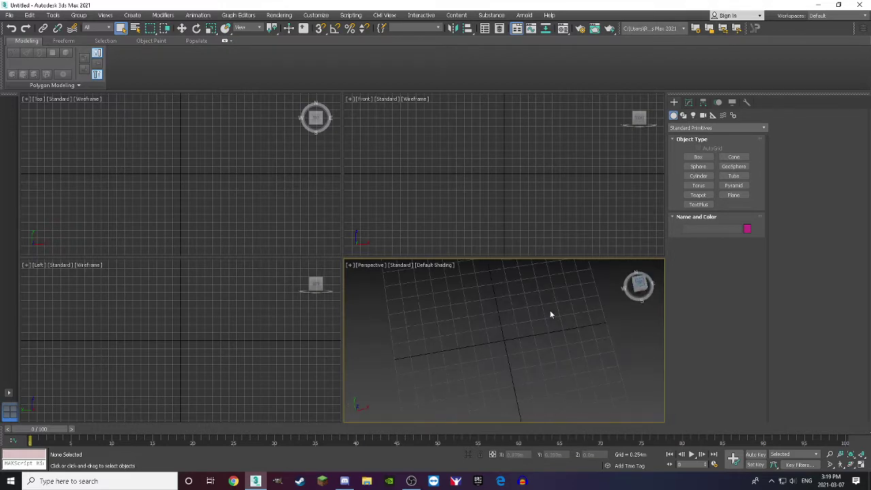
click(860, 465)
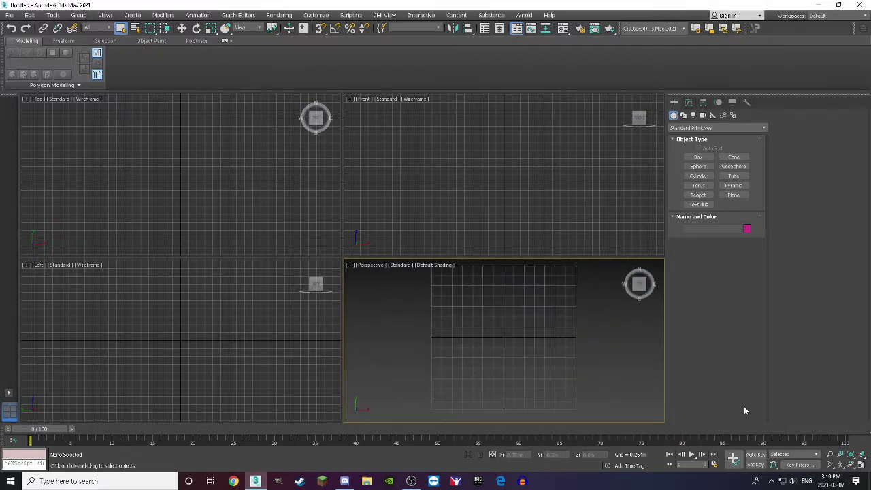
key(u)
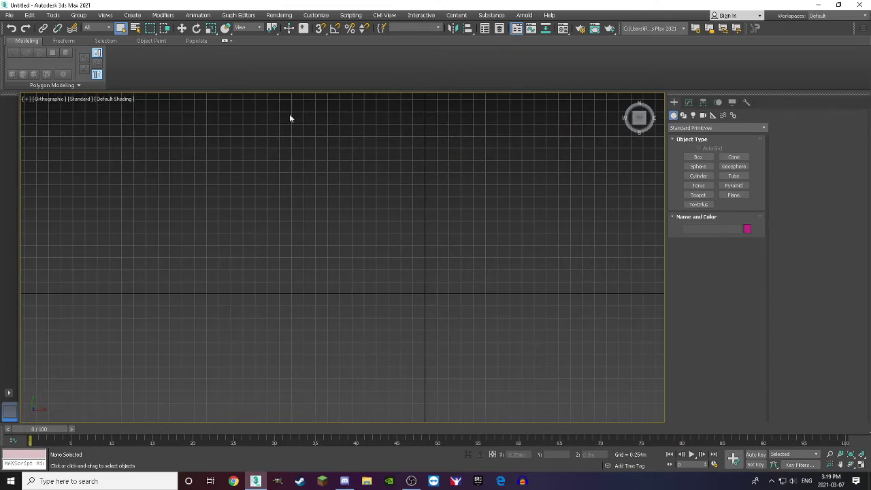
Step: Set the display unit scale to metric with Meters in the units setup
click(308, 15)
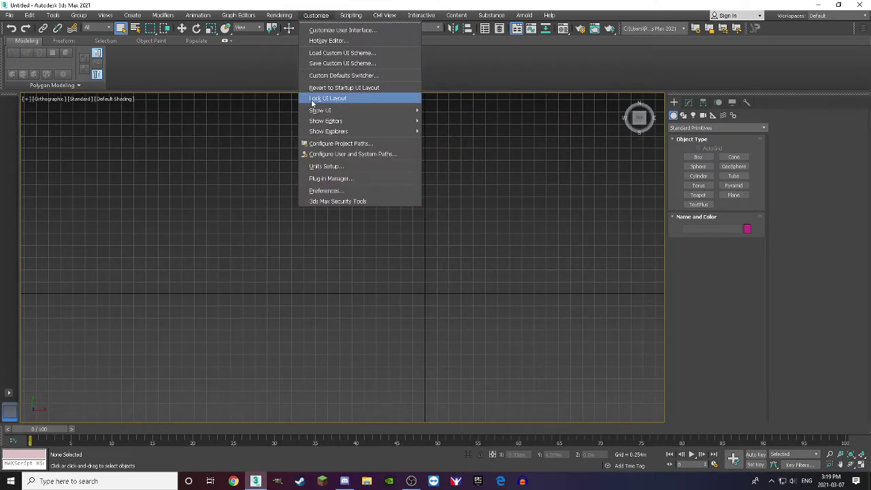
click(321, 164)
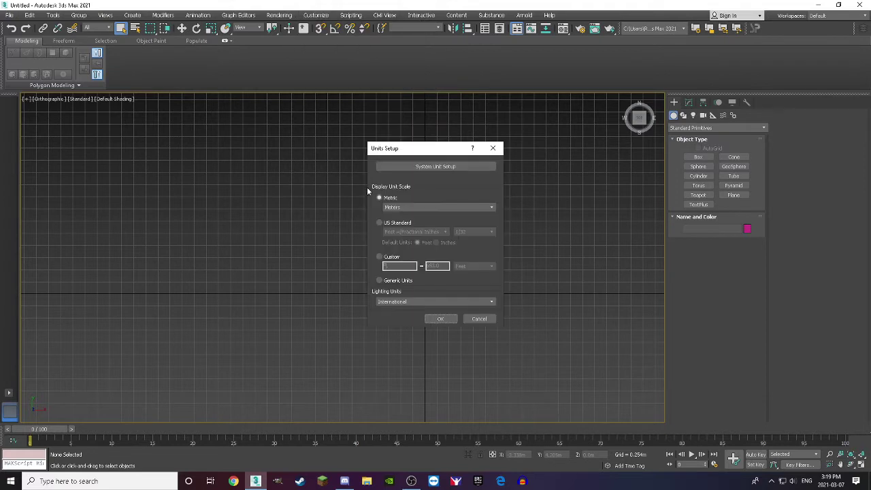
click(410, 208)
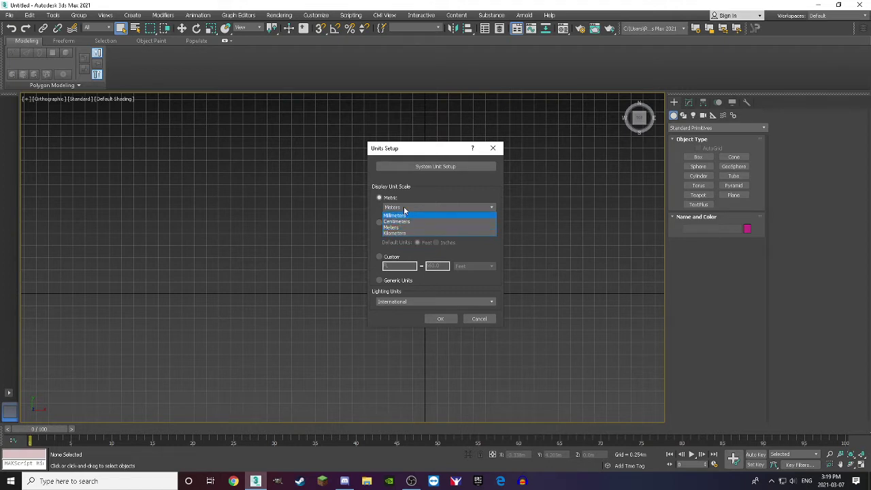
click(405, 210)
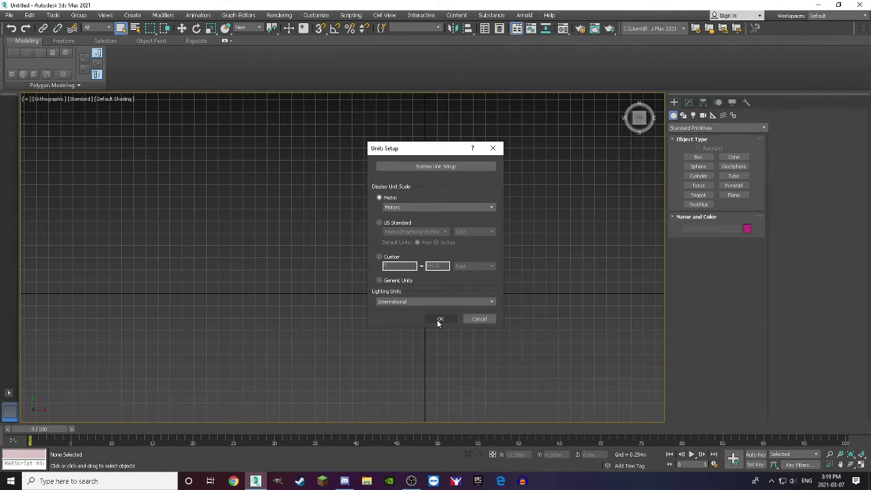
click(406, 207)
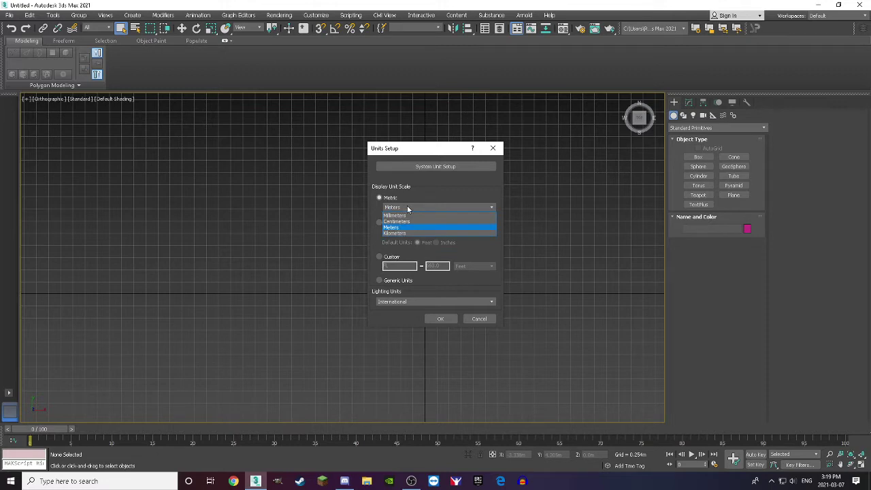
click(407, 207)
click(441, 320)
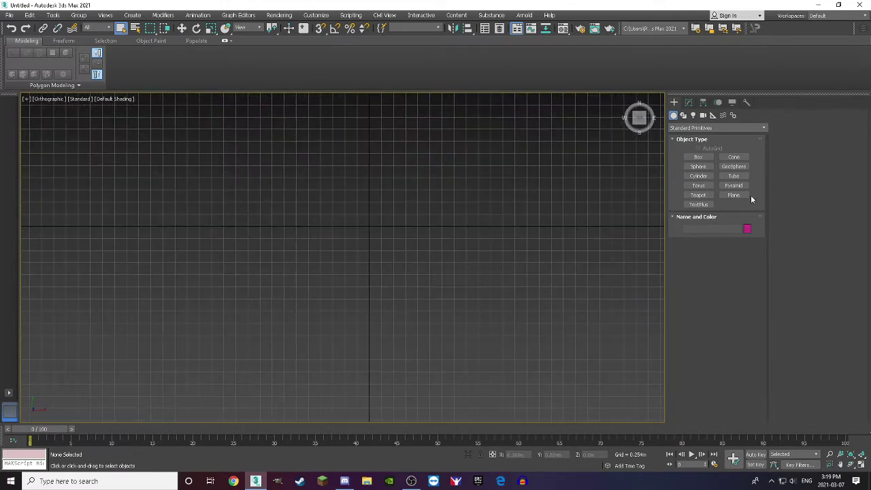
Step: Create a plane with a length of 1080 m and a width of 1920 m
click(748, 195)
drag(332, 155, 523, 277)
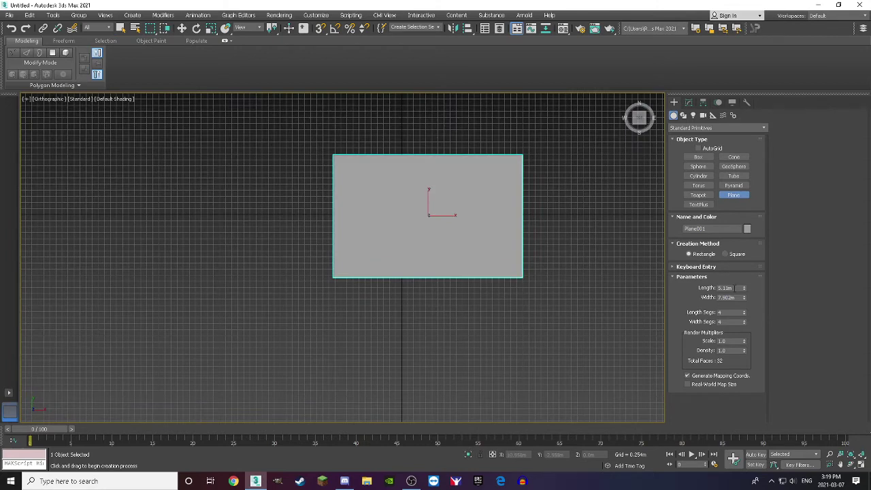
click(736, 288)
text(10)
key(Tab)
text(1)
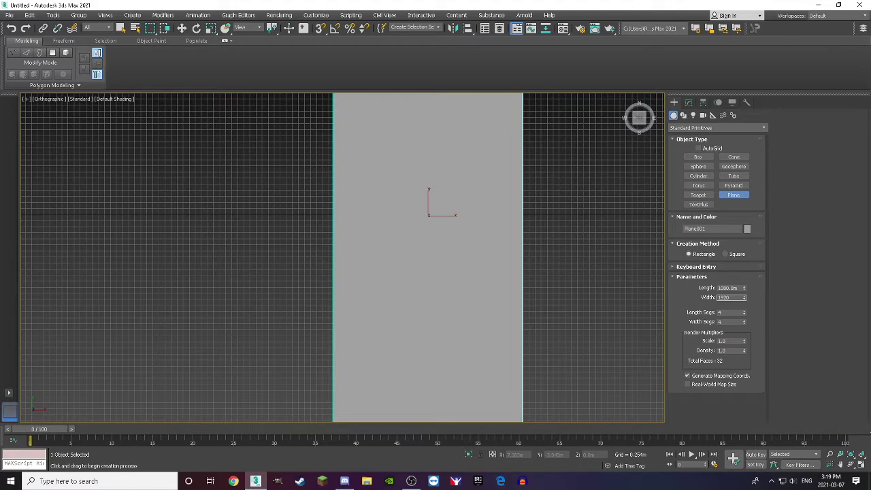
key(Return)
Step: Move the plane to the world origin by setting its X and Y position to 0
scroll(383, 232, down, 4)
scroll(387, 224, up, 2)
key(w)
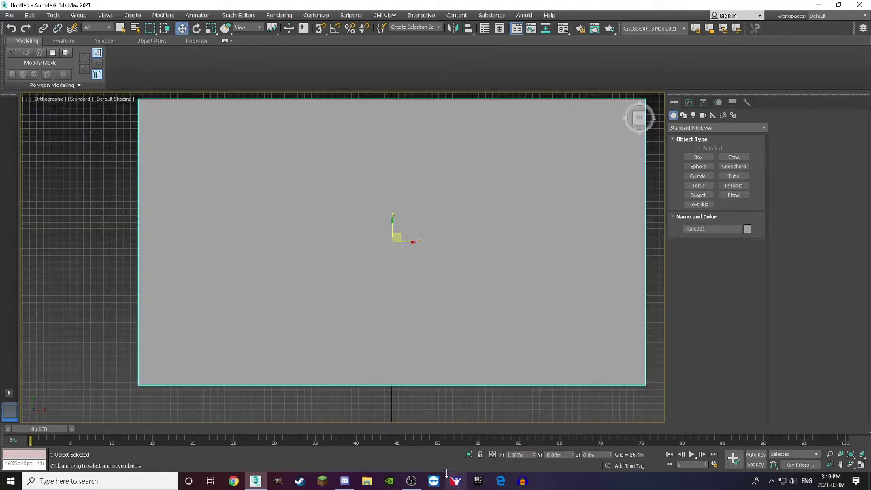
click(517, 454)
text(0)
key(Return)
key(Tab)
text(0)
key(Return)
scroll(404, 409, down, 4)
scroll(404, 287, up, 3)
scroll(410, 284, down, 4)
scroll(412, 280, up, 3)
click(412, 280)
scroll(408, 300, down, 3)
scroll(406, 312, up, 3)
scroll(404, 319, down, 2)
scroll(401, 333, up, 3)
scroll(400, 329, down, 1)
scroll(391, 289, up, 3)
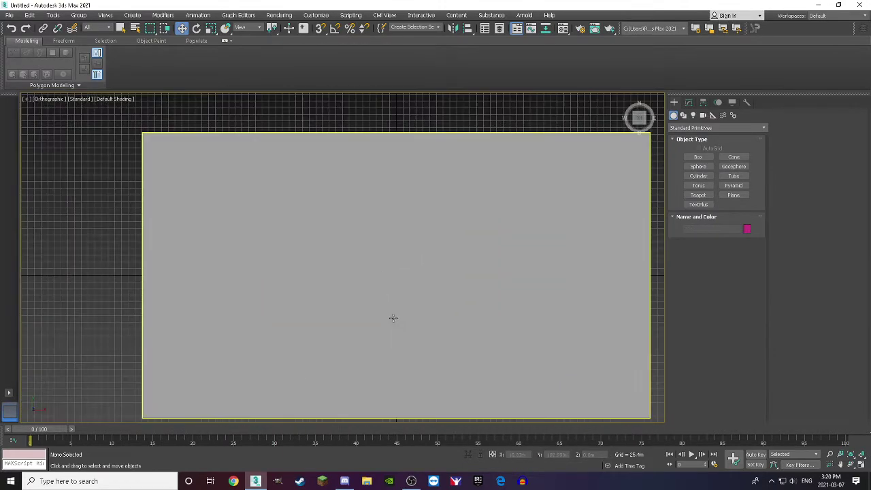
scroll(392, 317, down, 3)
Step: Apply the "PP Karting" image from the desktop folder to the plane as its texture, and close the folder window
click(395, 306)
click(366, 481)
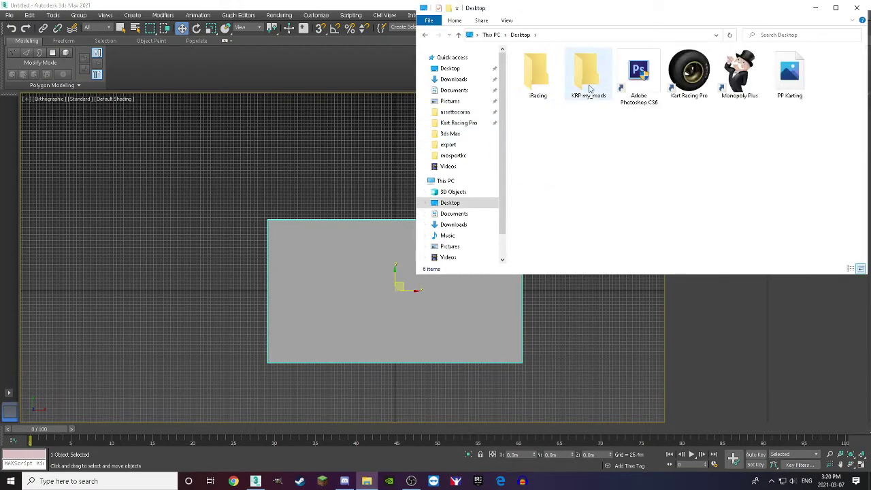
drag(789, 71, 442, 304)
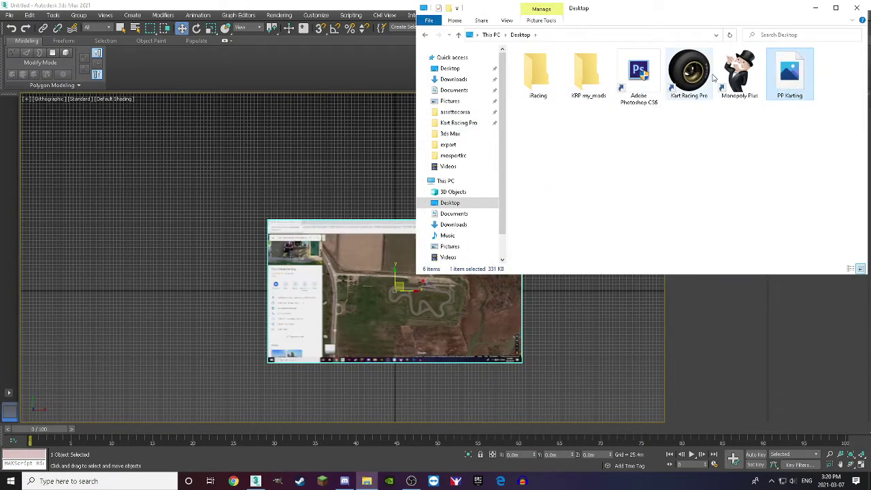
click(856, 8)
Step: Back in 3ds Max, draw a straight spline line about 112 m long over the map's 50 m scale bar
click(687, 102)
click(673, 102)
click(683, 114)
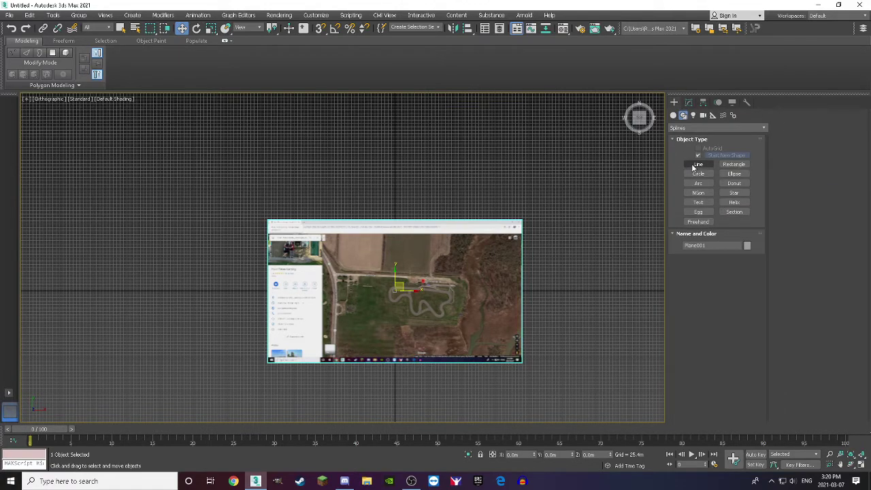
click(698, 164)
scroll(503, 360, up, 10)
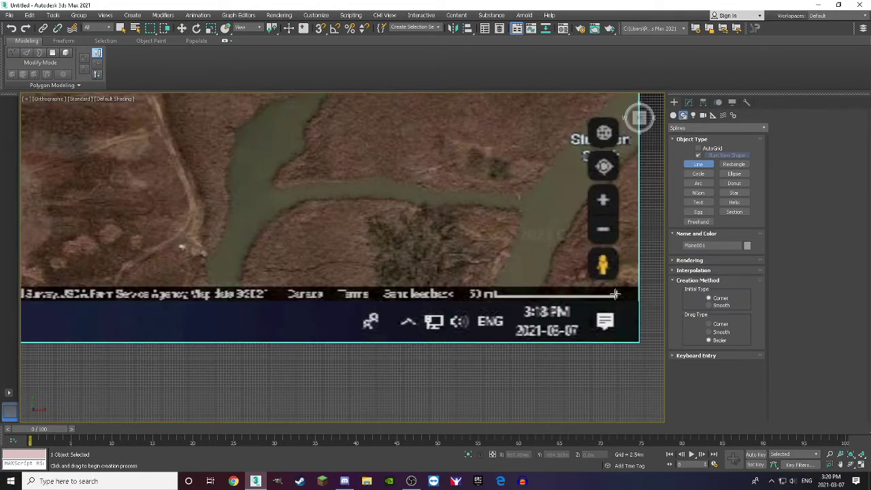
scroll(614, 294, up, 3)
click(617, 294)
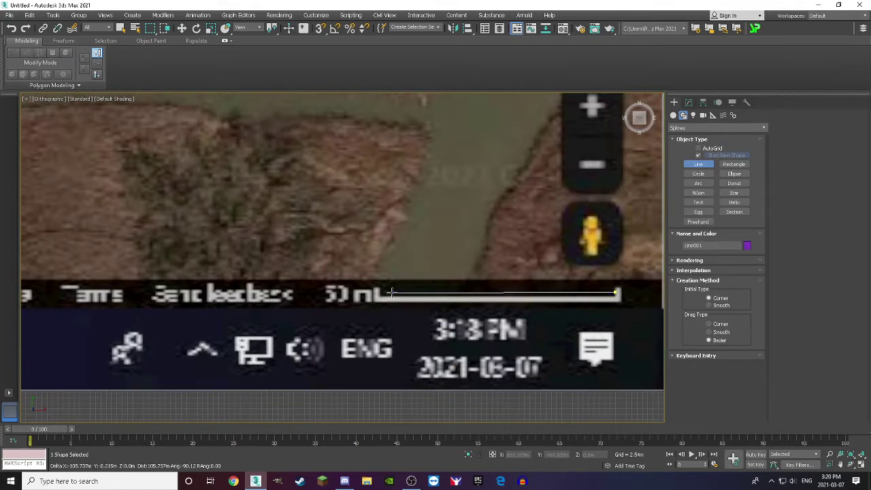
click(377, 294)
right_click(384, 293)
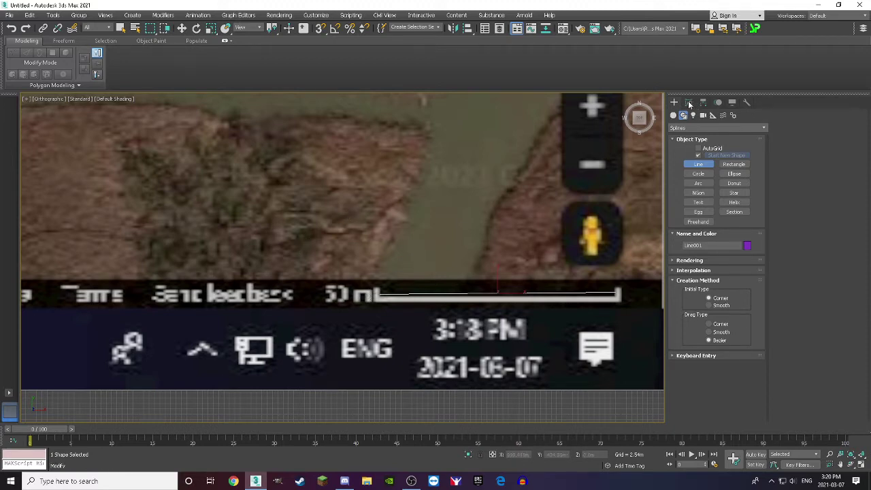
key(w)
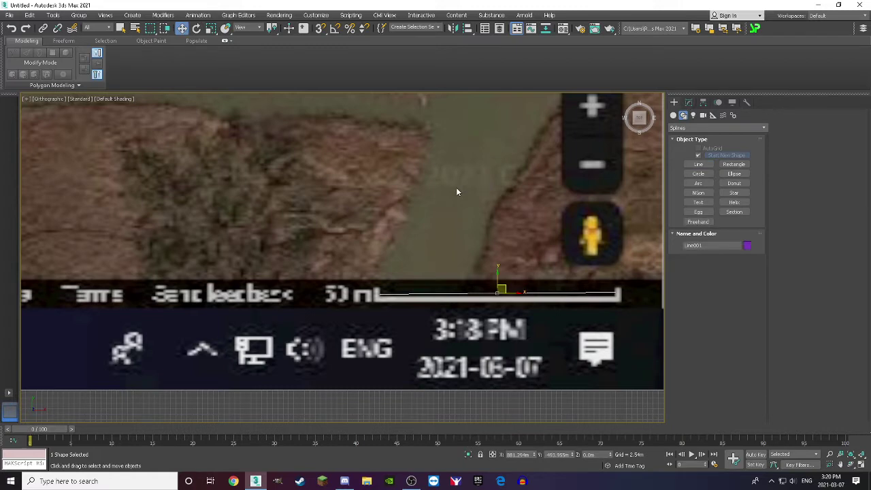
Step: Measure the length of the line drawn over the scale bar with the Measure utility
click(745, 103)
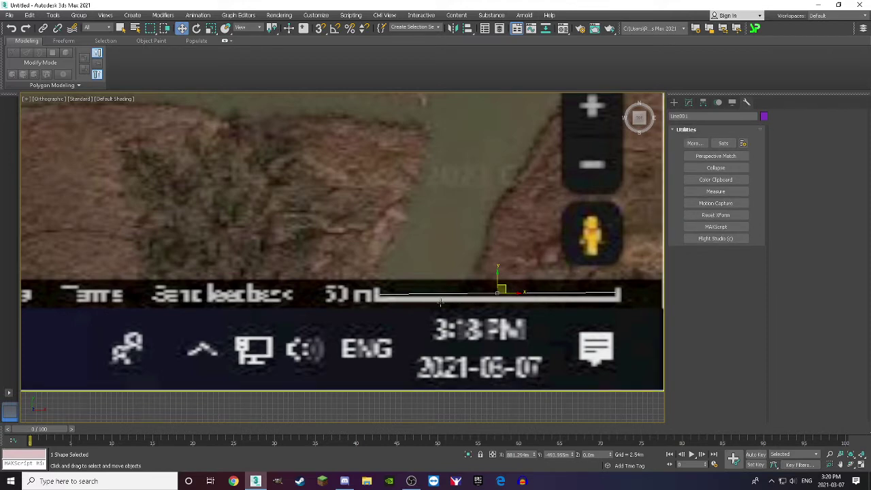
mouse_move(507, 289)
mouse_down()
mouse_move(509, 280)
mouse_move(505, 288)
mouse_up()
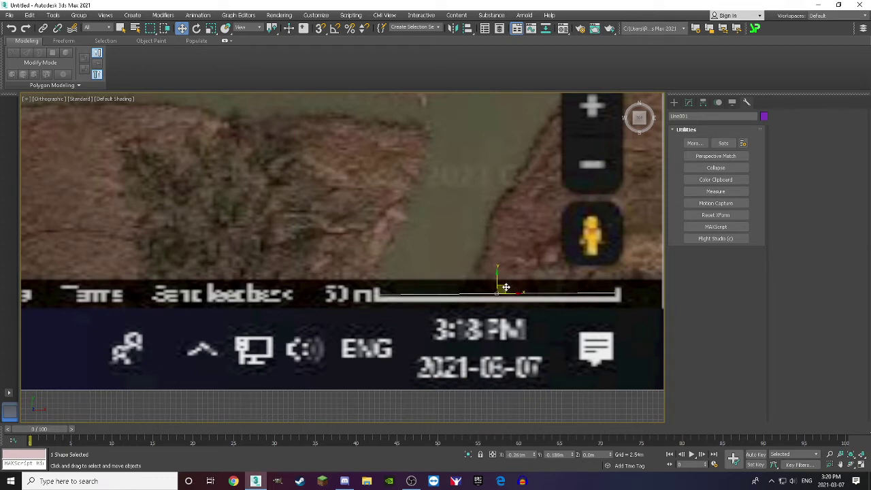
click(715, 191)
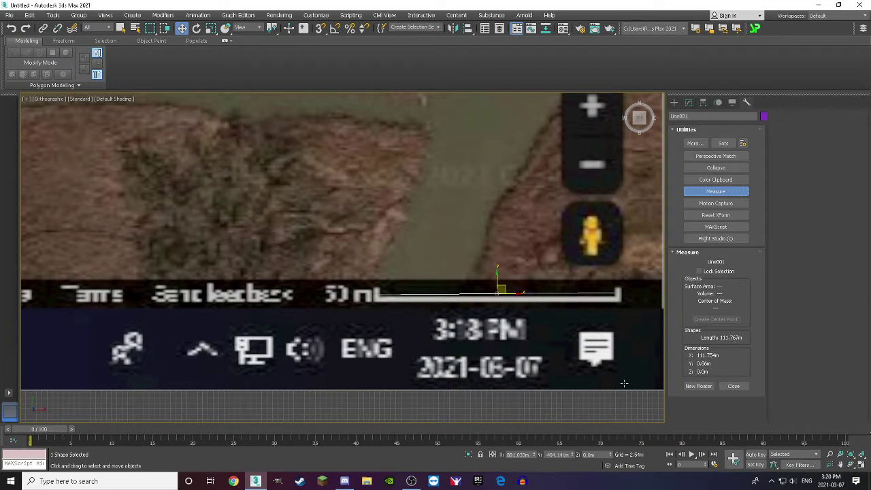
Step: Switch to Chrome, search for "calculator", and shrink the browser window so the line's measurement can be read beside it
click(231, 485)
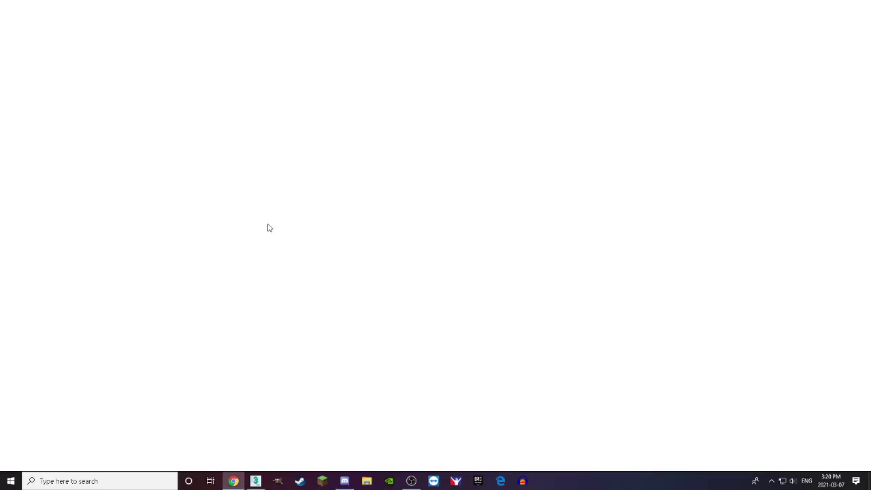
text(calculator)
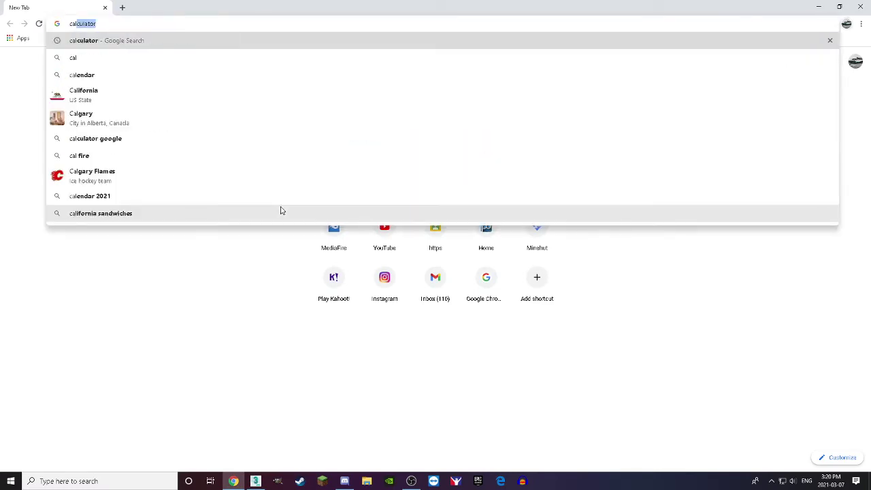
key(Return)
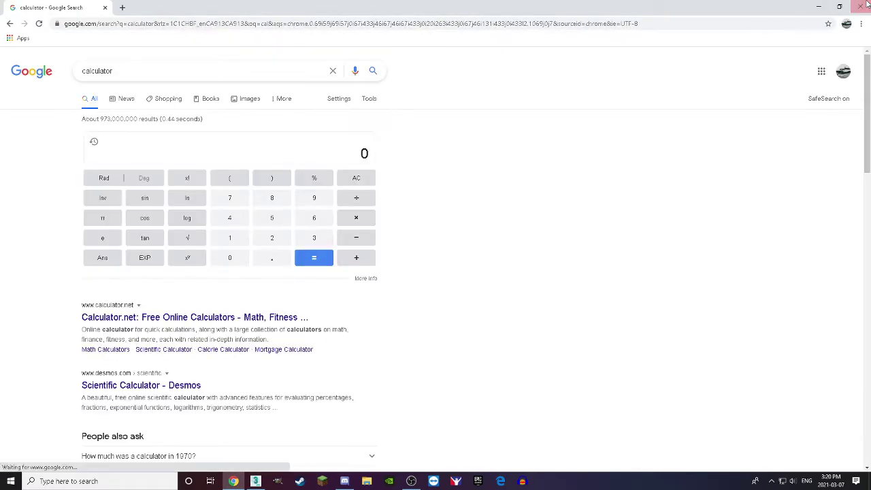
key(super+Down)
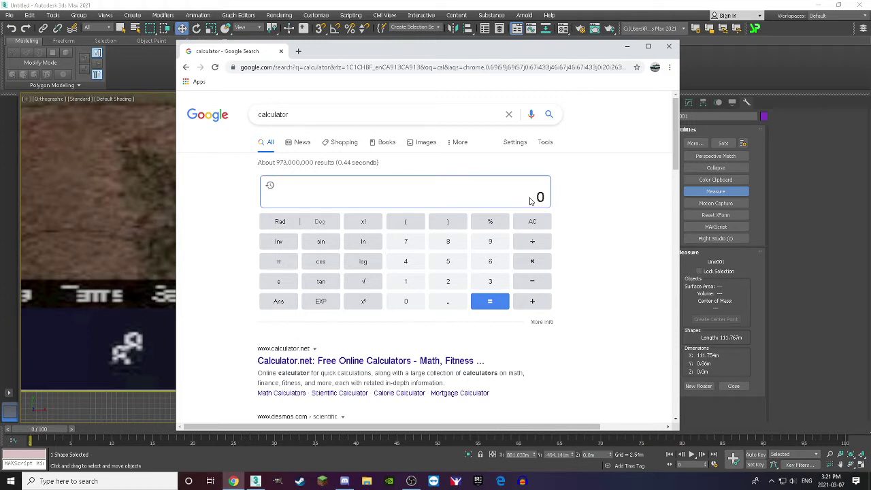
Step: Divide 111.767 by 50 in the calculator and copy the result
text(111.767)
click(535, 242)
text(50)
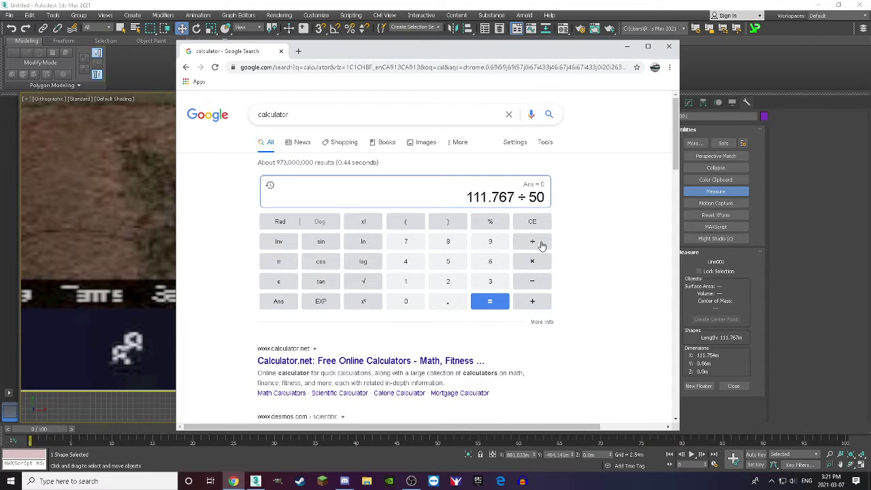
drag(556, 53, 385, 59)
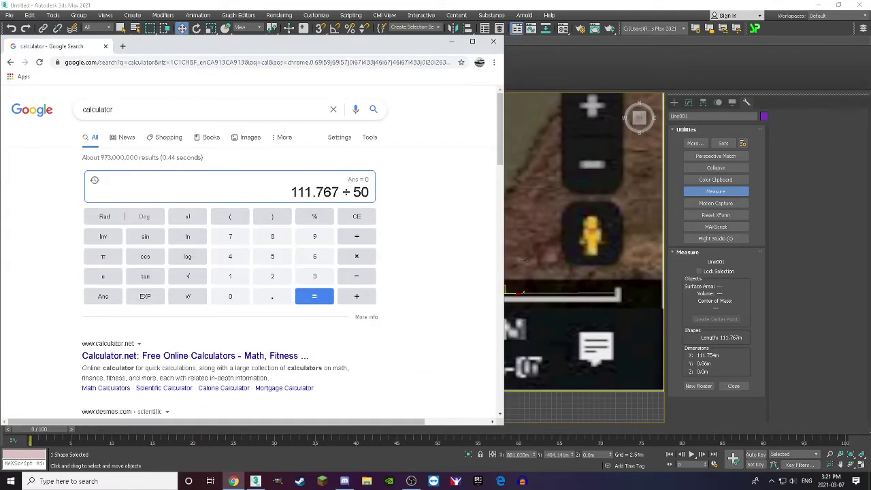
drag(376, 51, 533, 65)
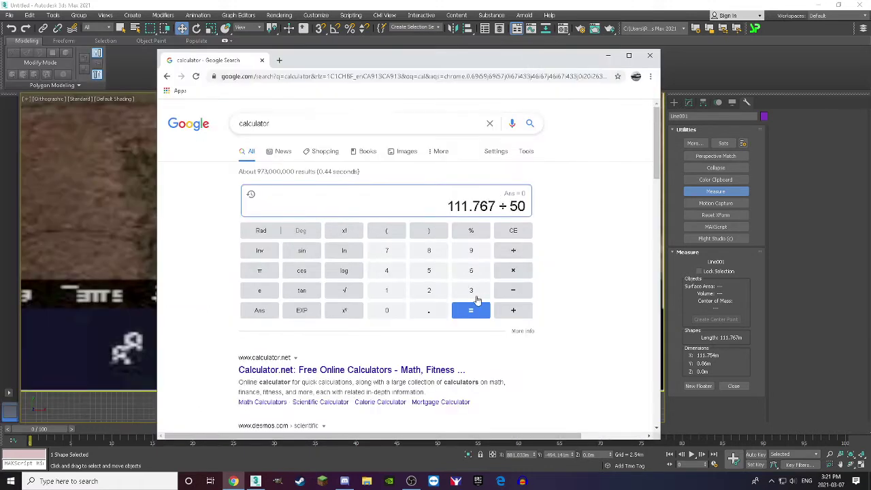
click(474, 310)
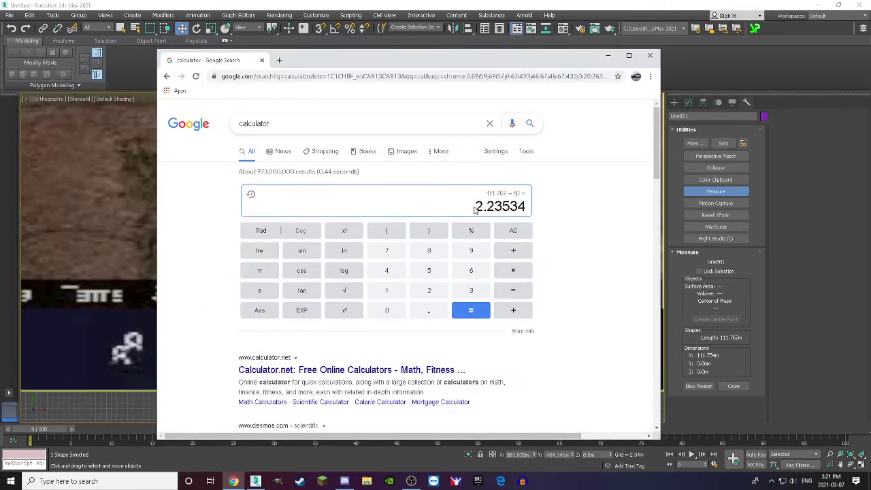
drag(476, 207, 534, 210)
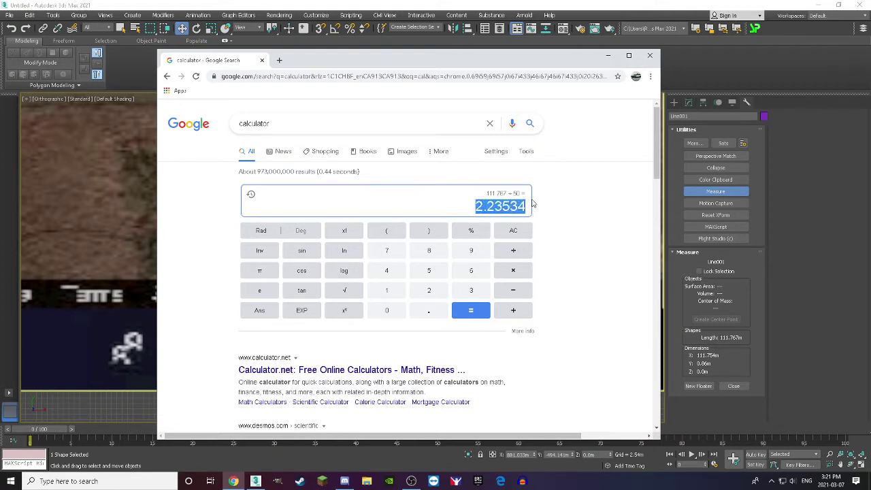
key(ctrl+c)
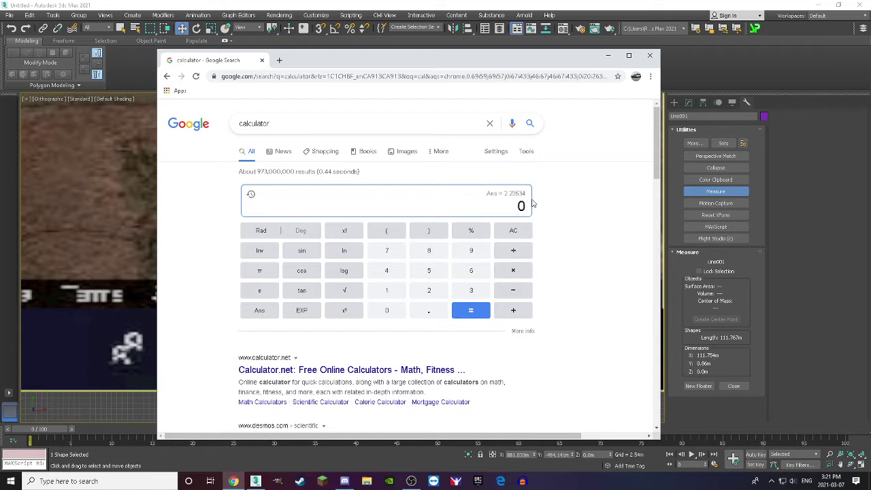
Step: Divide 100 by 2.23534 in the calculator, copy the resulting scale percentage, and close the browser
text(100)
click(509, 252)
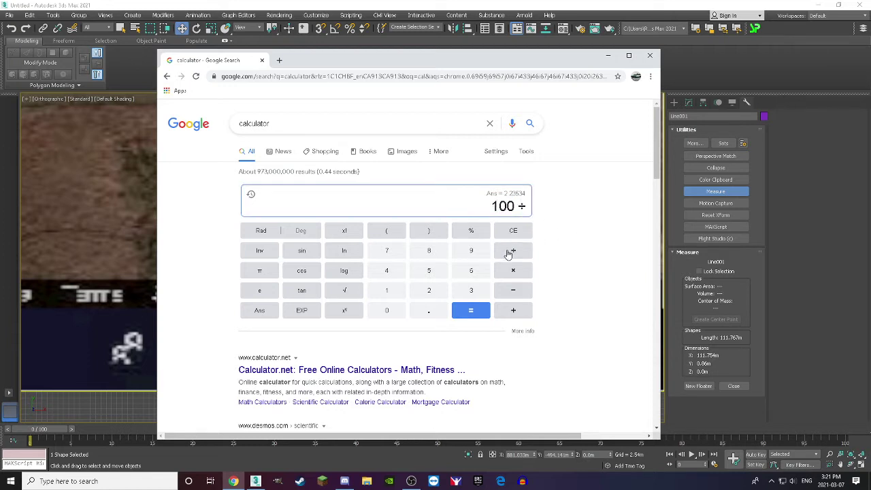
click(521, 206)
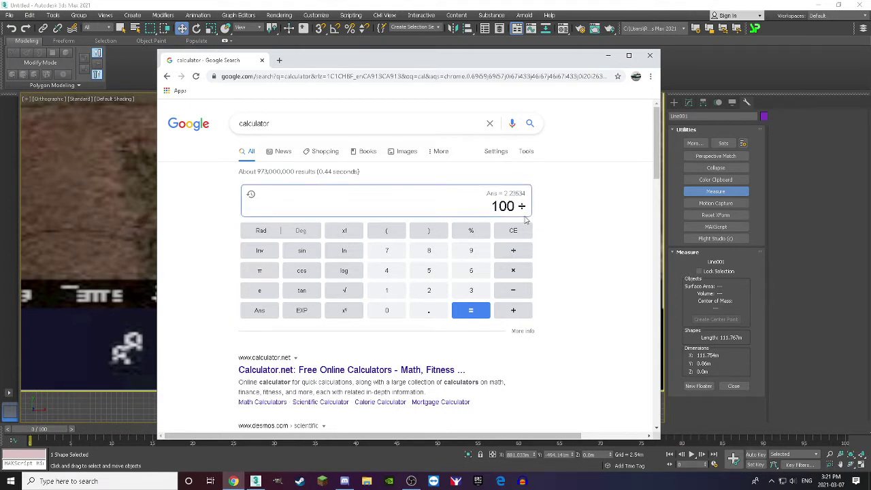
text(2.23534)
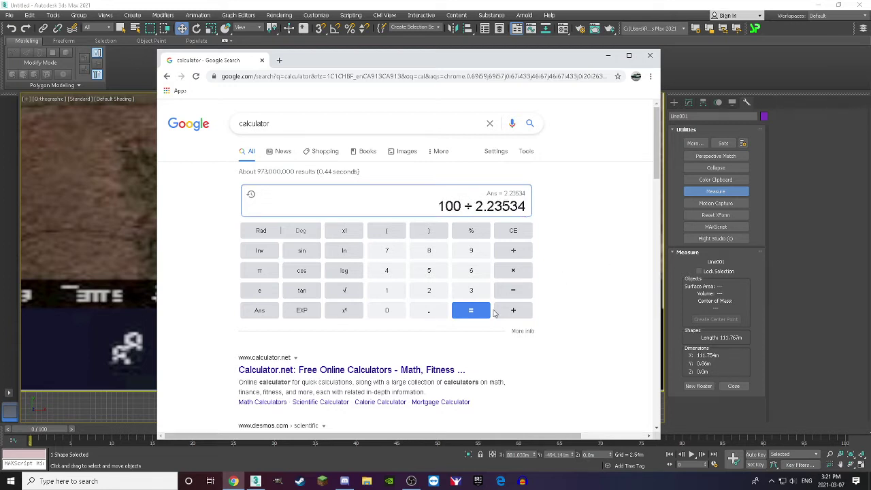
click(472, 313)
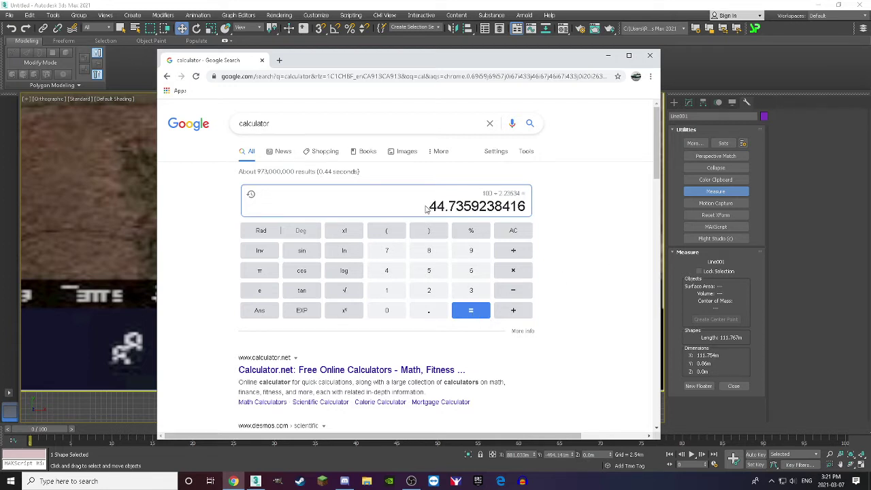
double_click(519, 212)
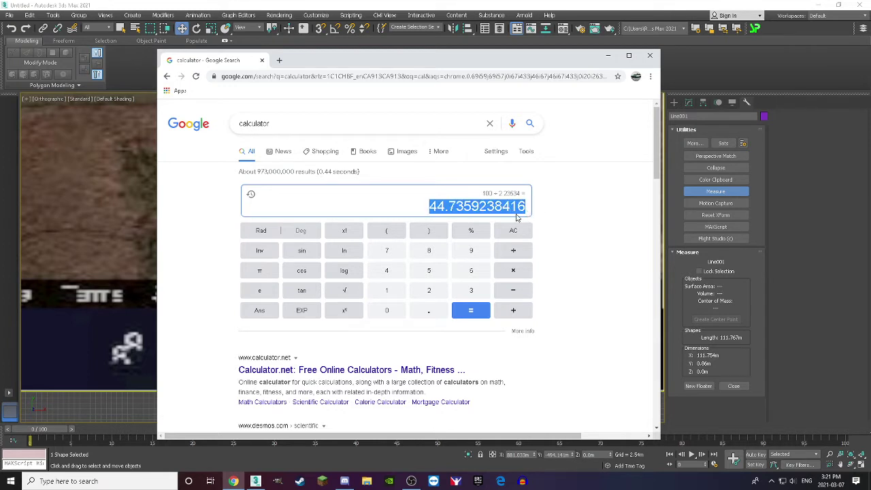
click(651, 56)
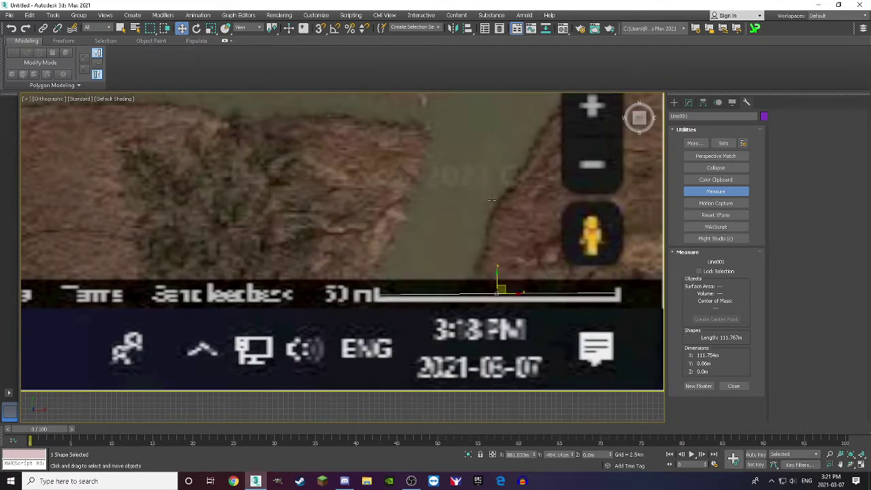
Step: Scale the scale-bar line uniformly to the copied value of 44.736 percent
click(211, 29)
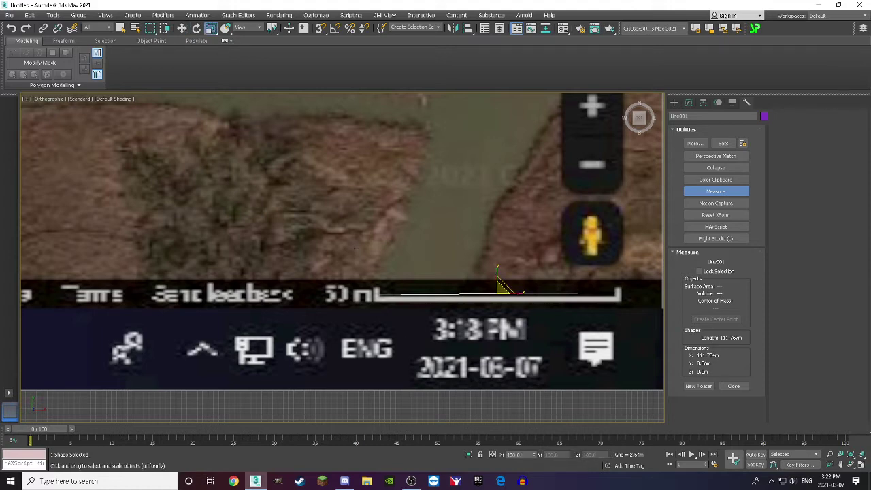
double_click(514, 454)
key(ctrl+v)
key(Return)
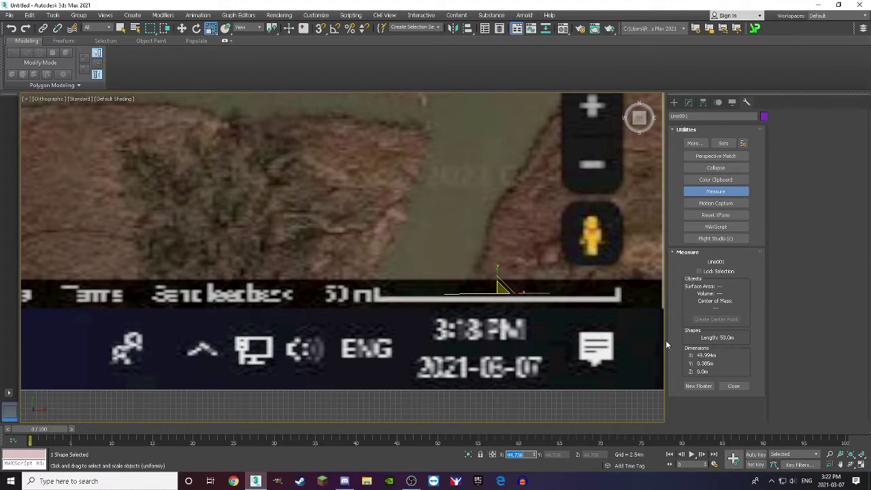
Step: Select the satellite image plane and scale it uniformly to the same 44.736 percent
scroll(394, 307, down, 2)
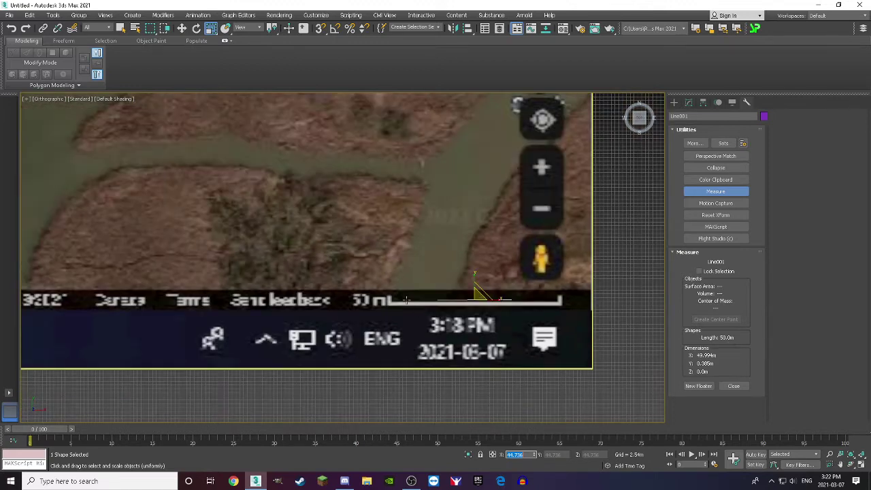
scroll(406, 300, down, 4)
click(298, 246)
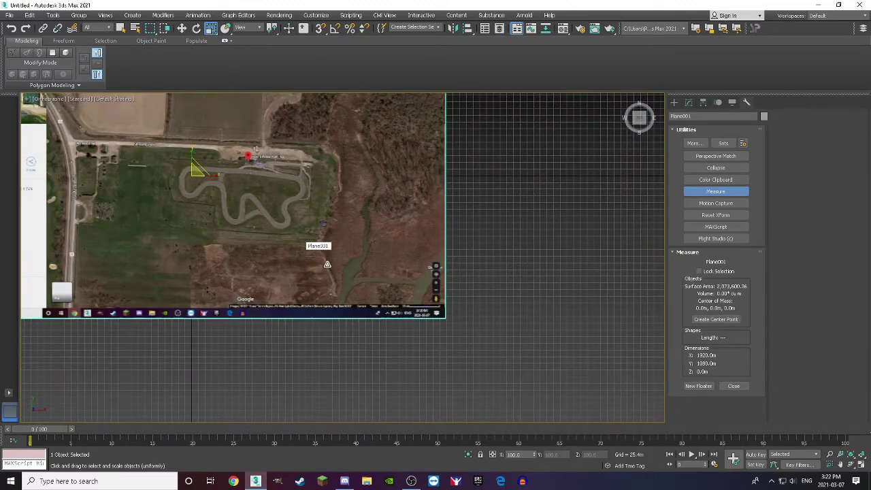
key(ctrl+v)
key(Return)
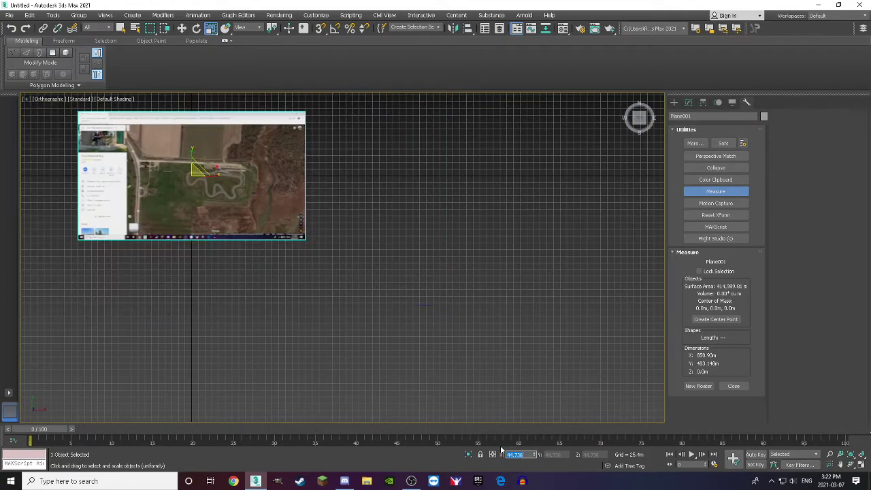
Step: Return to the Move tool and delete the 50 m reference line lying away from the image plane
scroll(340, 285, down, 3)
scroll(215, 161, up, 3)
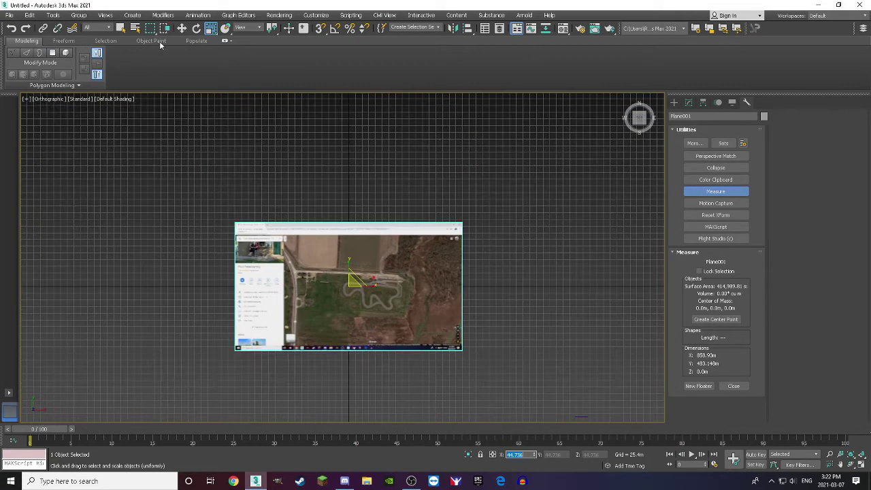
click(182, 27)
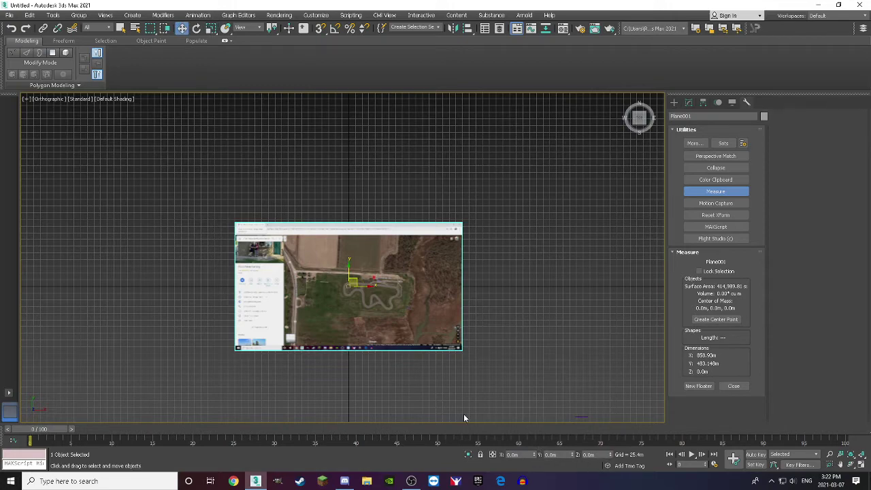
scroll(463, 323, down, 3)
scroll(499, 342, up, 4)
click(491, 308)
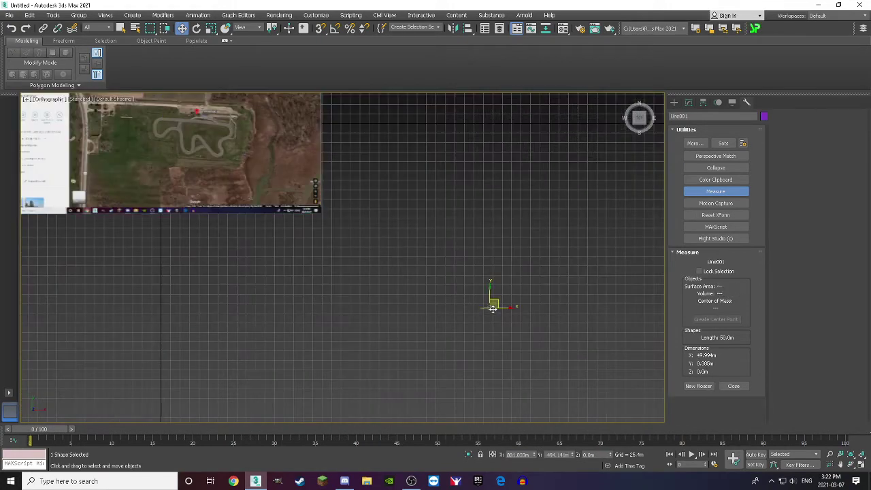
click(449, 296)
Step: Start a Line spline at the start/finish line and trace the main straight and the corner at its west end
scroll(428, 289, down, 4)
scroll(428, 289, up, 8)
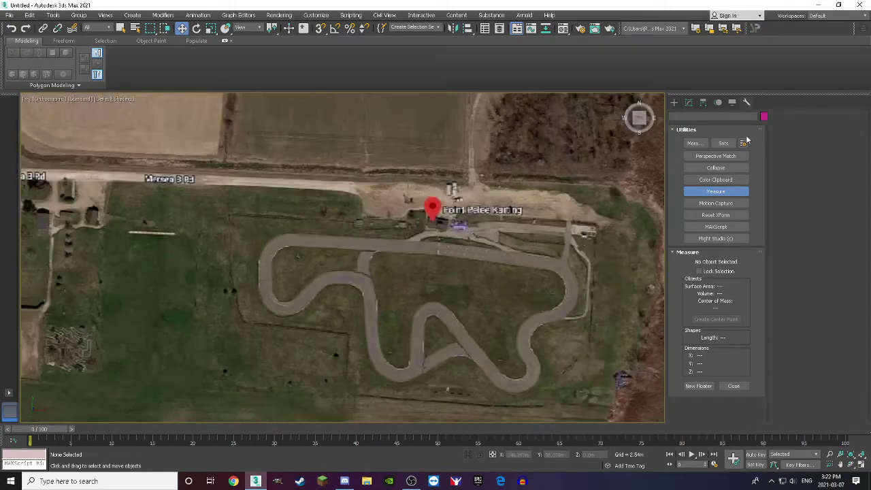
click(673, 102)
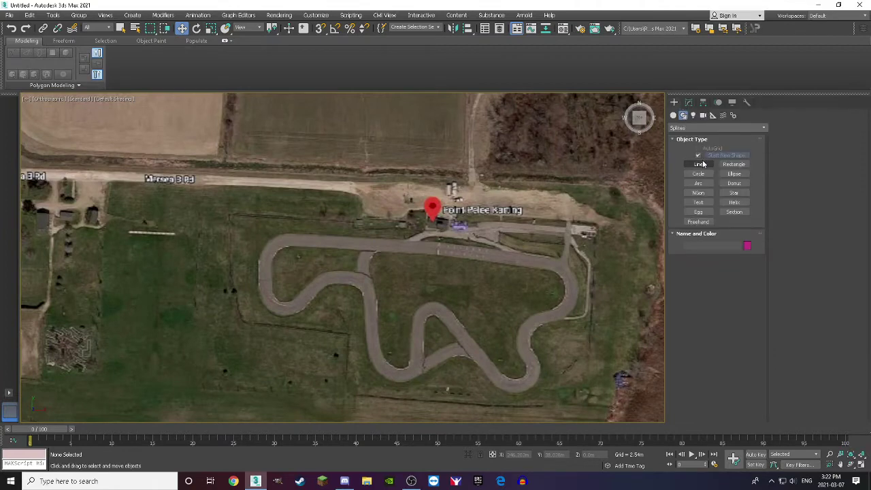
click(699, 164)
scroll(454, 242, up, 3)
click(451, 241)
click(242, 232)
click(208, 252)
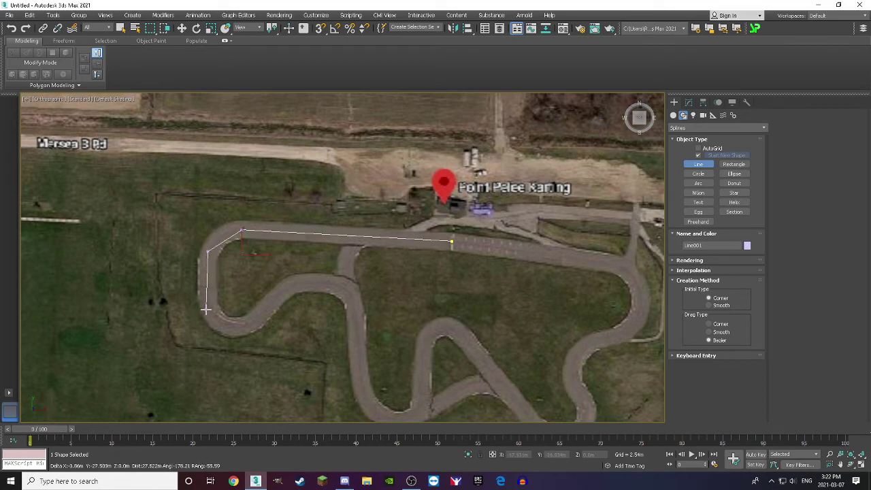
click(206, 310)
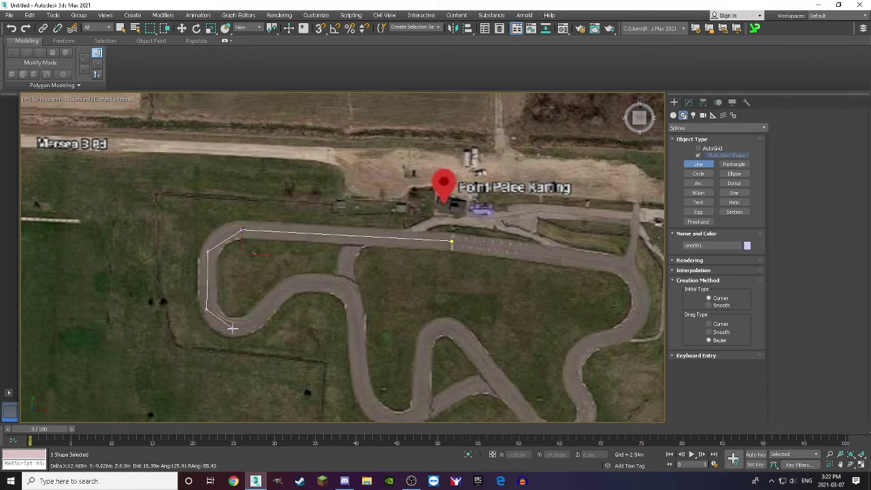
Step: Continue the spline around the west hairpin and the following bend to the start of the southbound straight
click(232, 328)
click(259, 312)
click(281, 292)
click(300, 281)
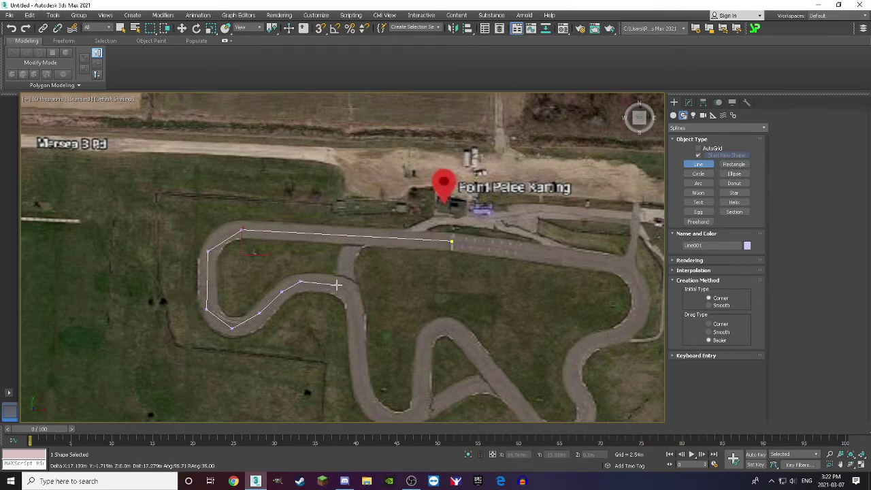
click(340, 286)
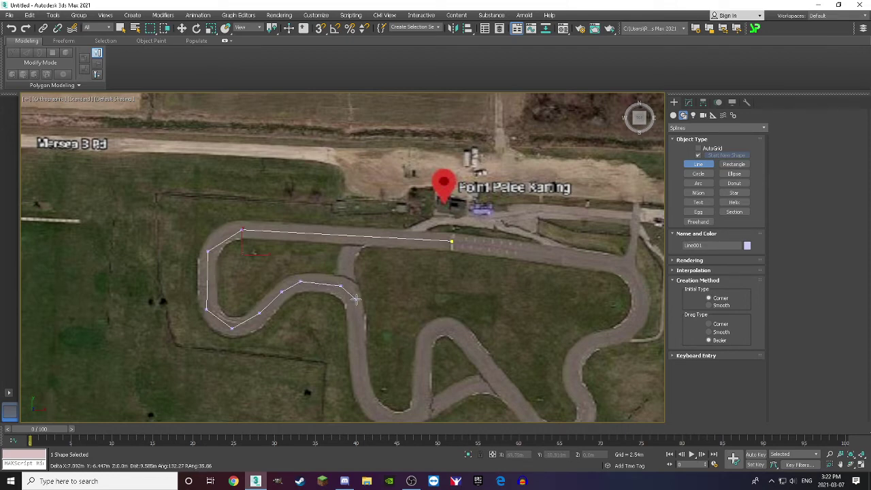
click(355, 300)
Step: Trace the southbound straight, the south bend, and the short stretch leading up to the middle hairpin
scroll(358, 286, down, 4)
scroll(317, 257, up, 6)
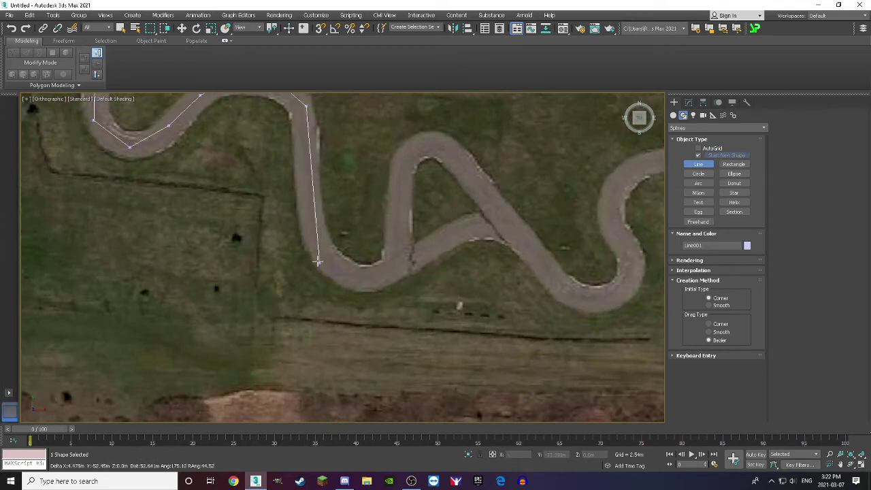
click(315, 245)
click(371, 279)
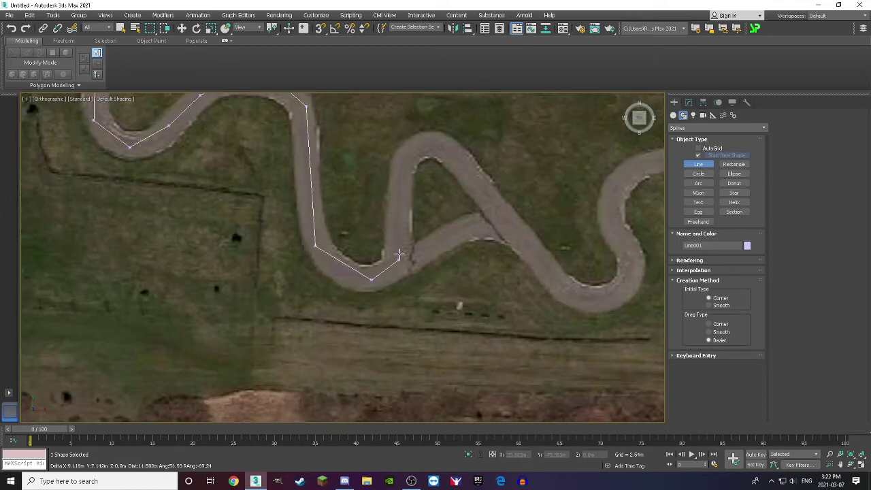
click(398, 245)
click(401, 170)
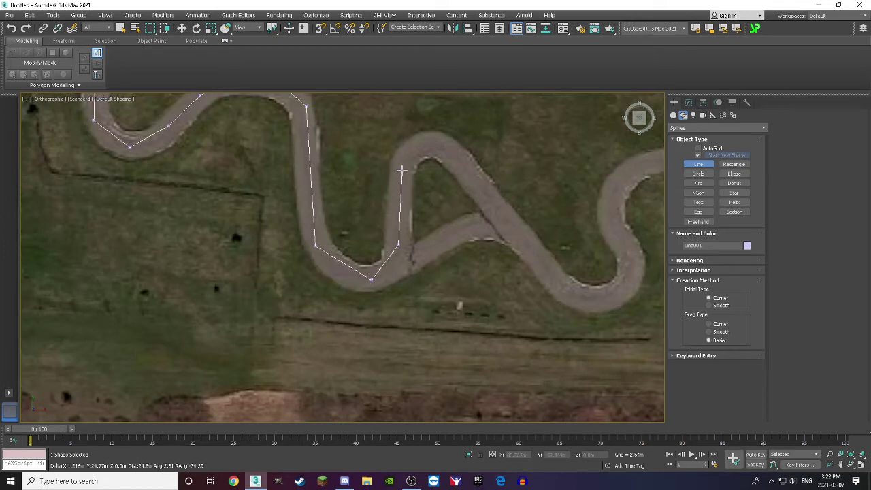
Step: Trace the middle hairpin, the diagonal straight, and the southeast bend up to the next curve
click(420, 145)
click(447, 151)
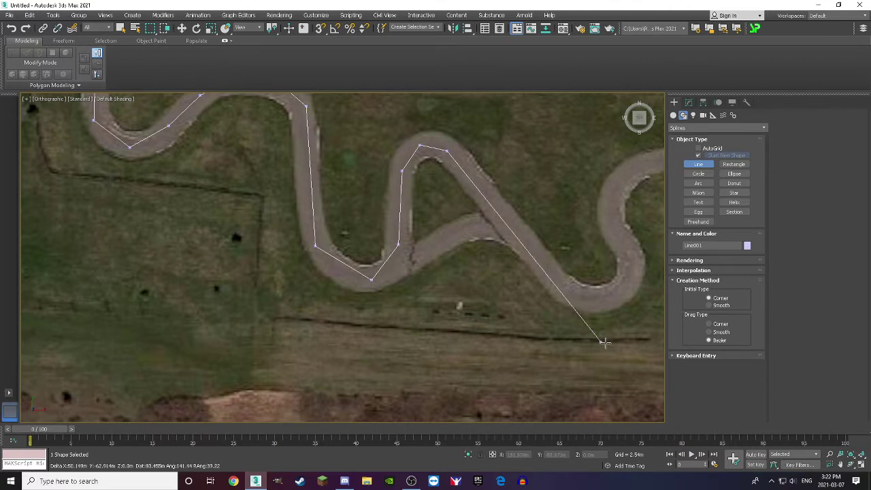
click(570, 294)
click(617, 291)
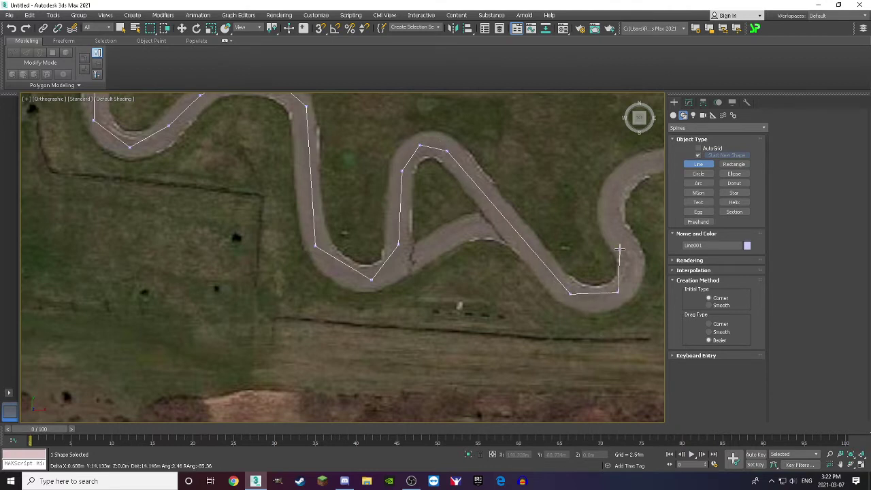
click(613, 234)
click(616, 186)
Step: Trace the east side curves back to the start/finish line and close the spline on its first vertex
scroll(615, 191, down, 5)
scroll(522, 212, up, 6)
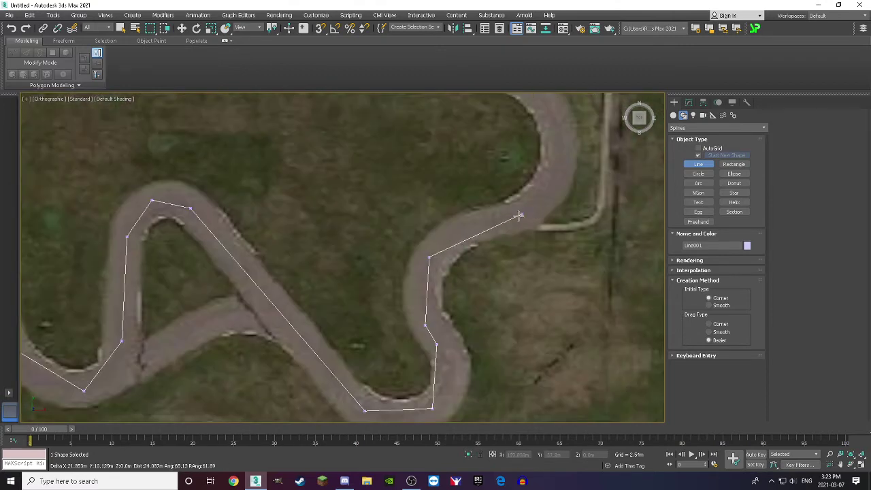
click(509, 218)
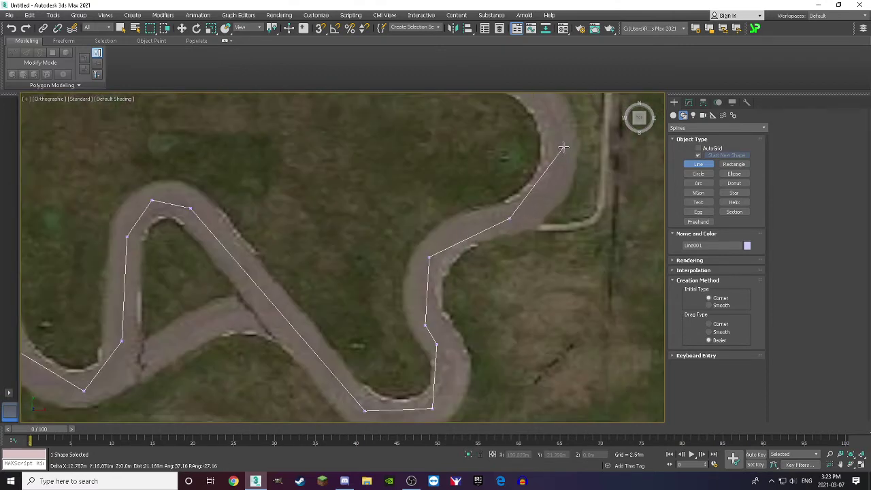
click(563, 147)
scroll(562, 147, down, 5)
scroll(544, 195, up, 5)
click(542, 198)
click(422, 191)
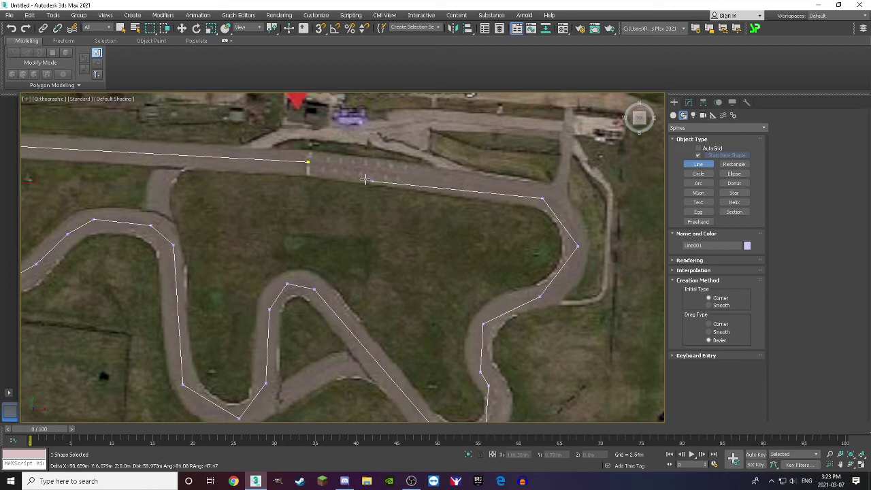
click(307, 162)
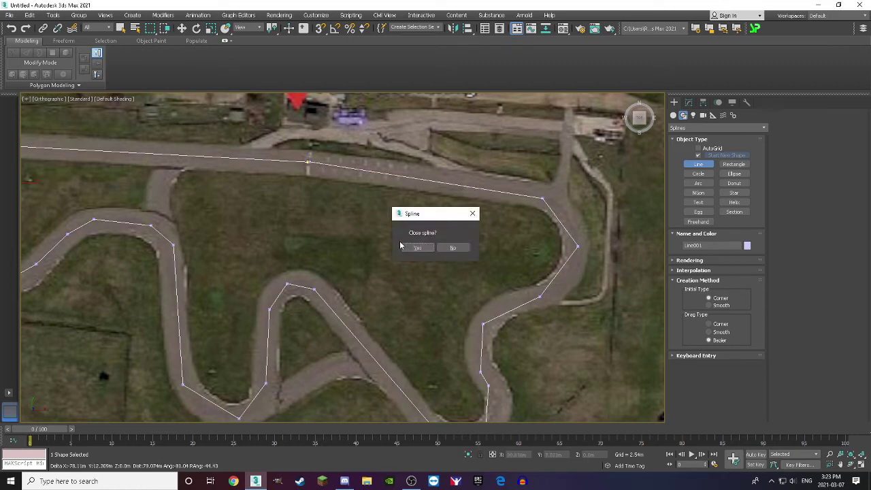
click(401, 247)
Step: Enter vertex editing on the track line and convert all of its vertices to Bezier
scroll(404, 242, down, 5)
scroll(330, 201, up, 6)
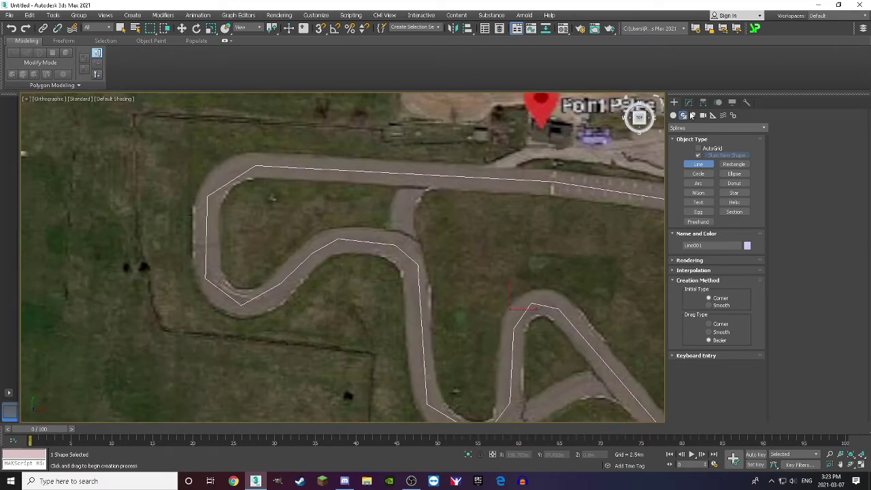
click(687, 103)
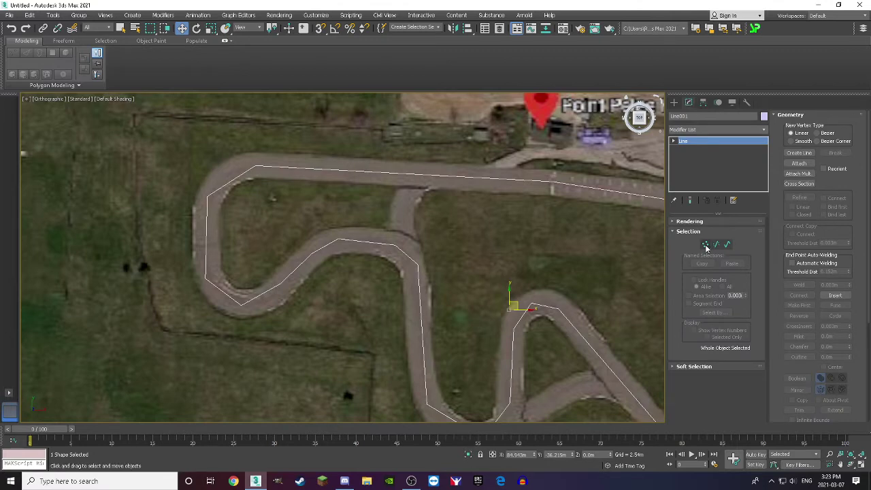
click(705, 244)
key(ctrl+a)
right_click(547, 178)
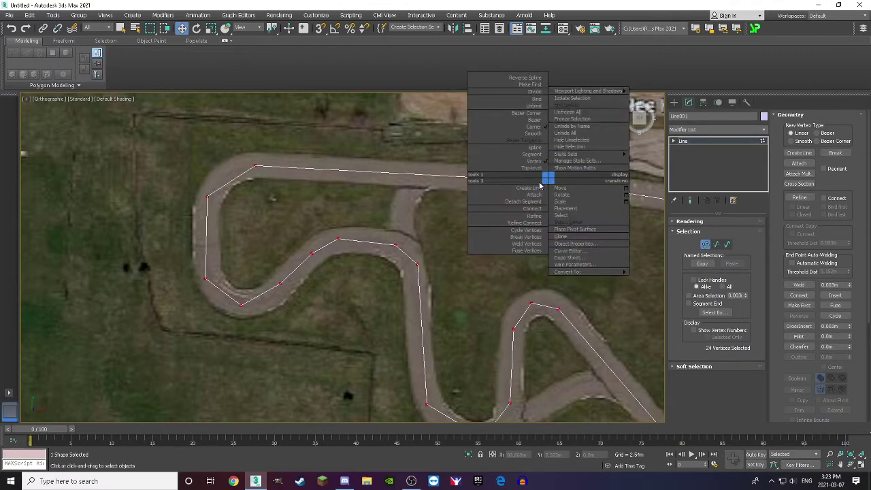
click(515, 125)
Step: Select the vertex where the northwest corner meets the west straight and align its Bezier handles with that straight
click(341, 164)
click(207, 197)
scroll(183, 211, up, 2)
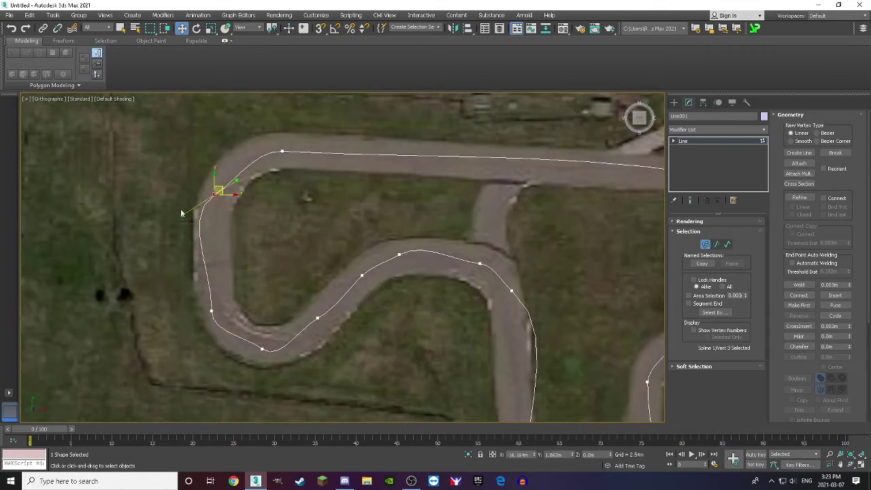
drag(181, 216, 227, 195)
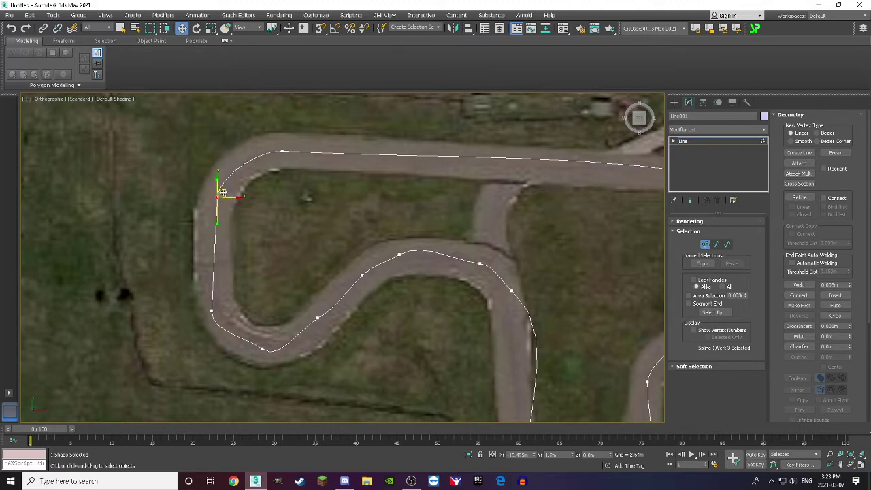
scroll(599, 147, down, 10)
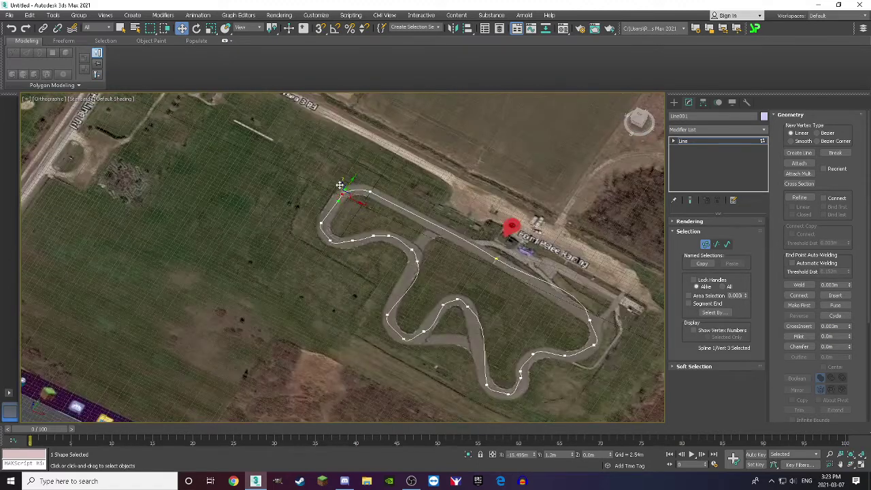
scroll(351, 216, up, 15)
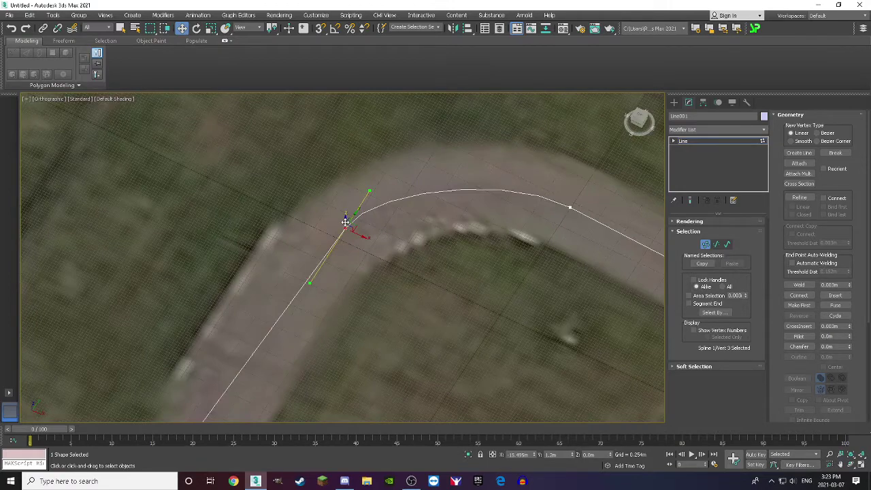
click(639, 119)
scroll(535, 290, down, 5)
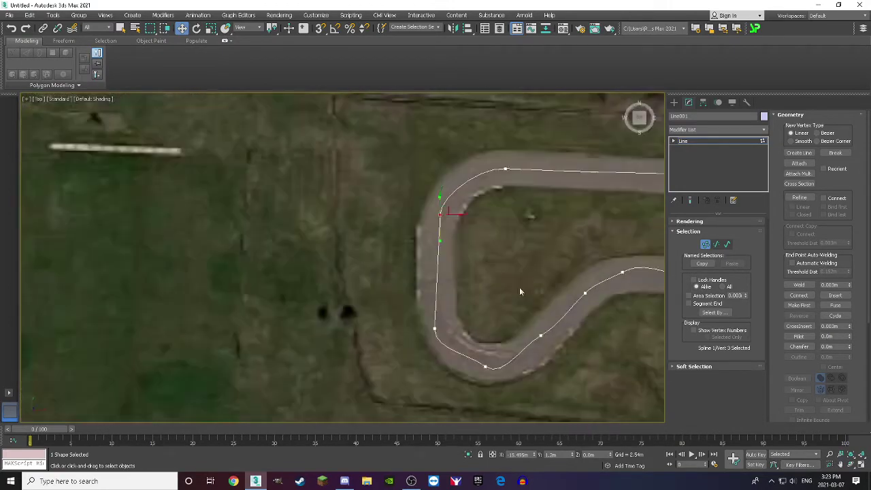
scroll(419, 224, up, 8)
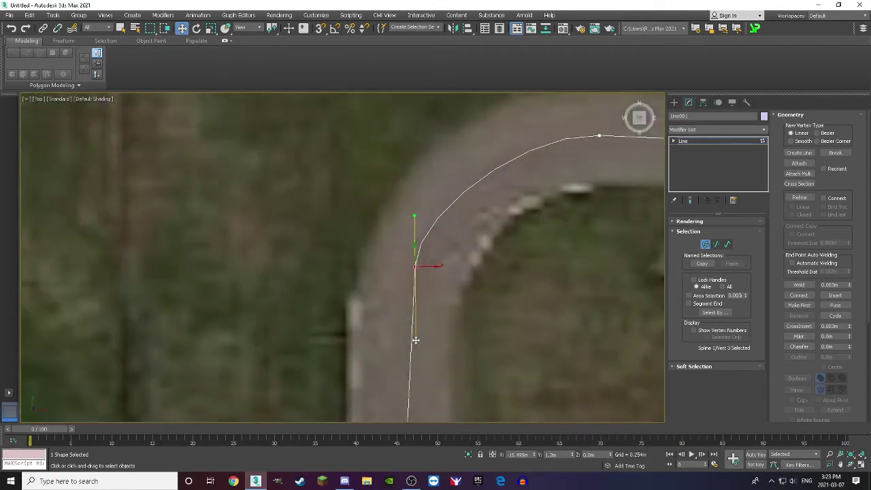
scroll(419, 339, down, 5)
scroll(455, 291, up, 5)
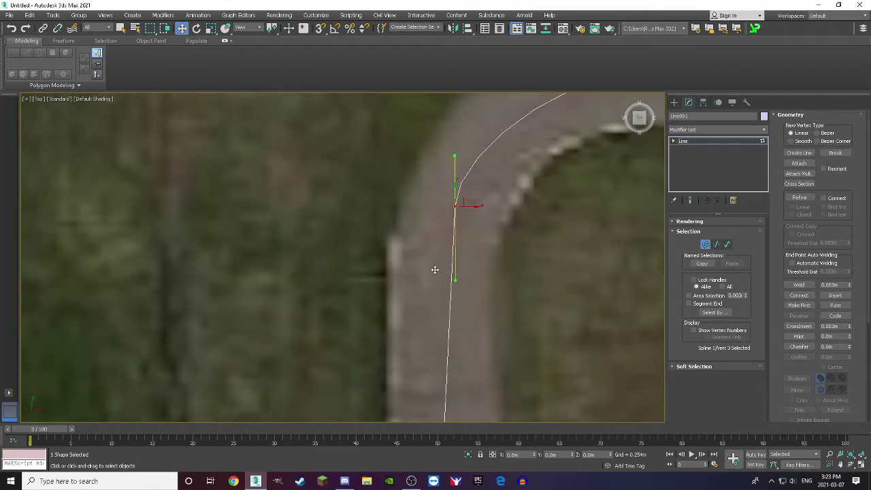
Step: Try moving the northwest vertex's tangent handle in a tilted view, undo the change, and return to the Top view
drag(637, 116, 640, 121)
scroll(453, 145, down, 5)
scroll(513, 198, up, 4)
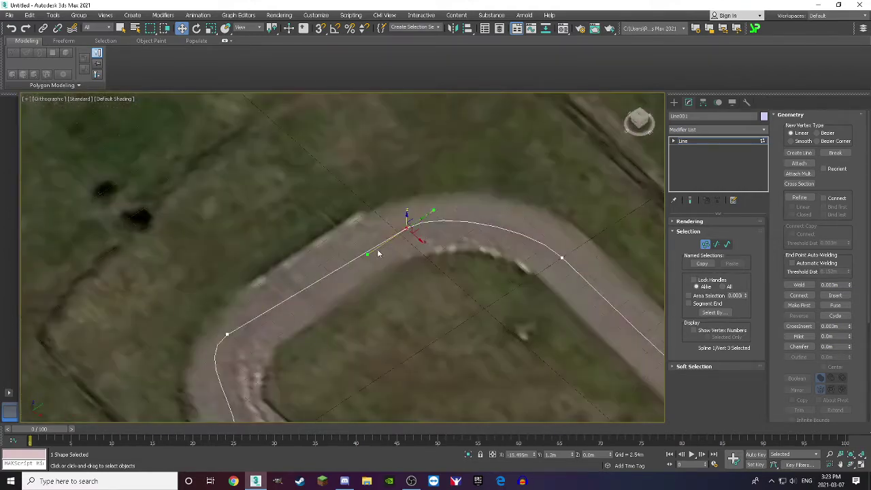
drag(367, 253, 368, 174)
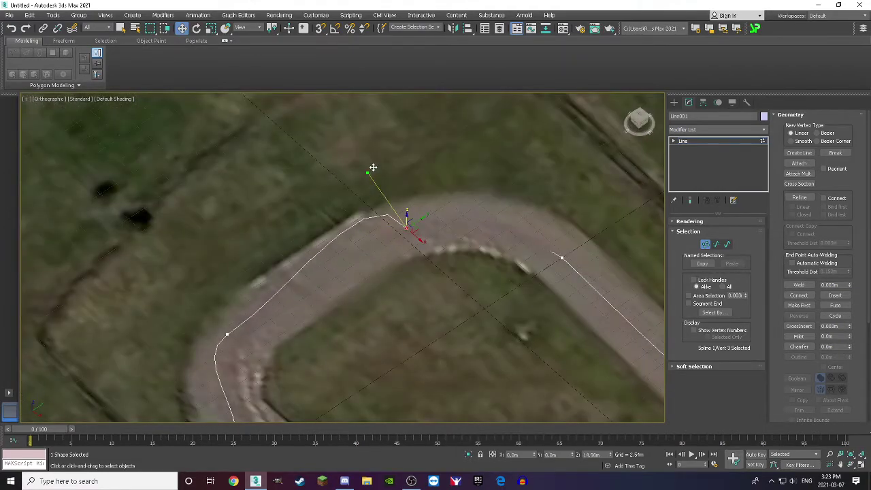
drag(635, 130, 642, 126)
key(ctrl+z)
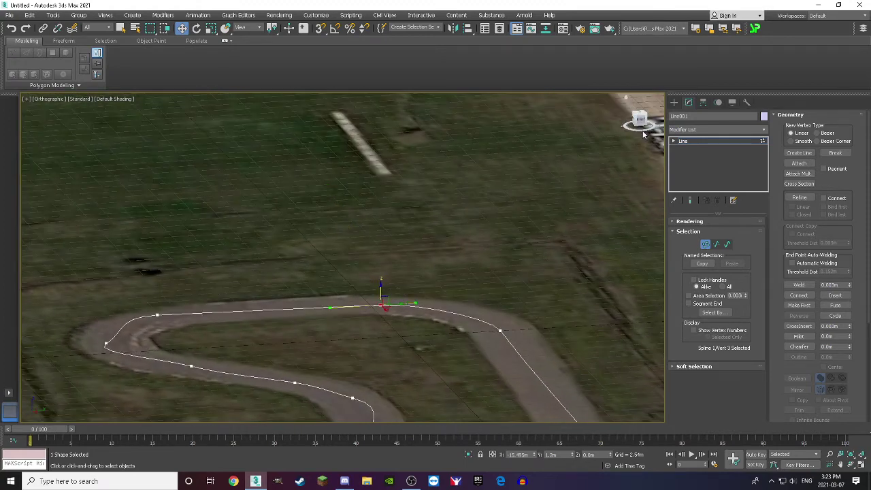
click(641, 122)
scroll(514, 326, up, 5)
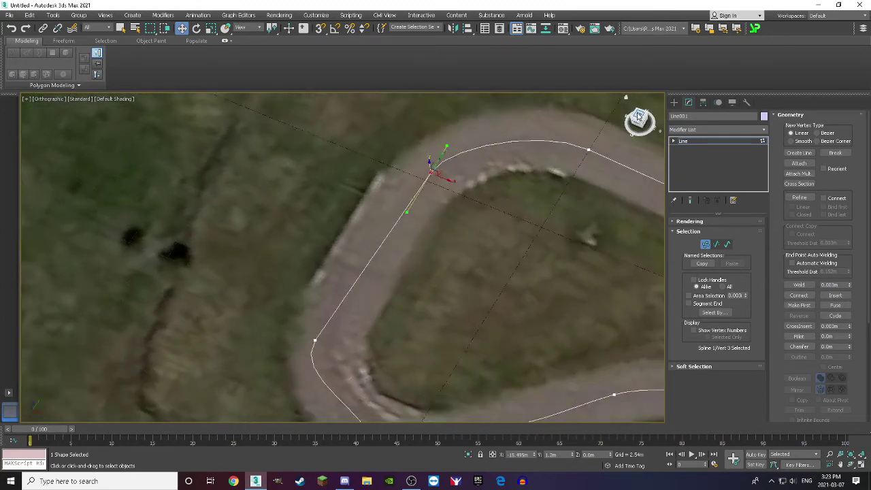
scroll(514, 327, down, 5)
scroll(487, 194, up, 6)
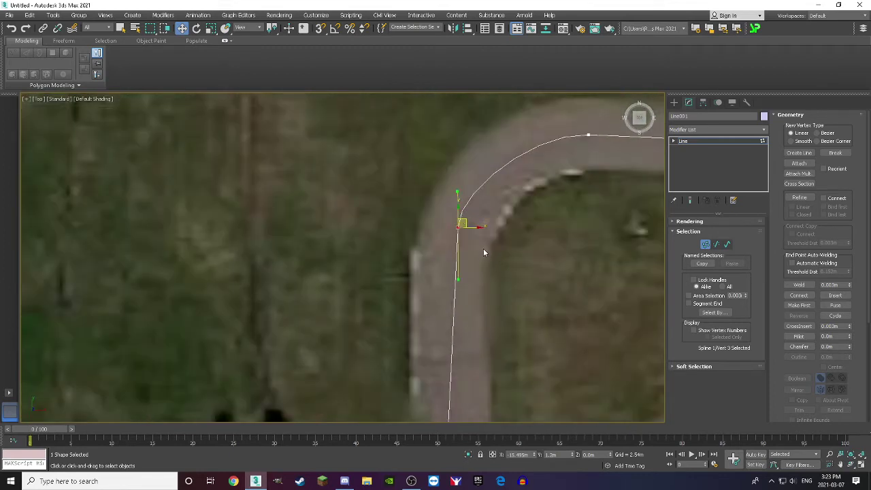
Step: Fine-tune the northwest vertex's handle and align the handles of the vertex at the straight's south end with the track
mouse_move(459, 278)
mouse_down()
mouse_move(451, 283)
mouse_move(451, 274)
mouse_move(460, 277)
mouse_up()
scroll(459, 277, down, 5)
scroll(462, 313, up, 5)
click(449, 317)
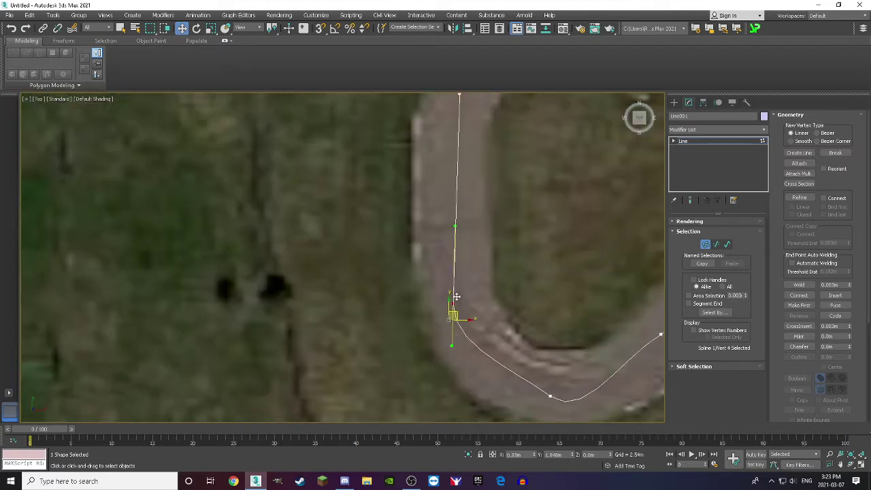
Step: Adjust the handles of the west hairpin's lowest vertex and of the next vertex so the curve follows the track
scroll(452, 313, down, 5)
scroll(513, 298, up, 5)
click(469, 295)
drag(432, 273, 343, 305)
click(494, 243)
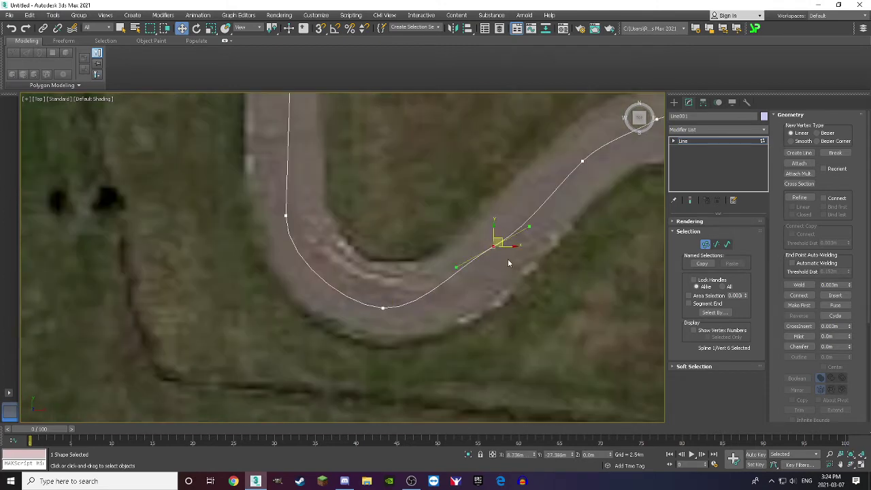
drag(458, 264, 469, 268)
scroll(468, 268, down, 5)
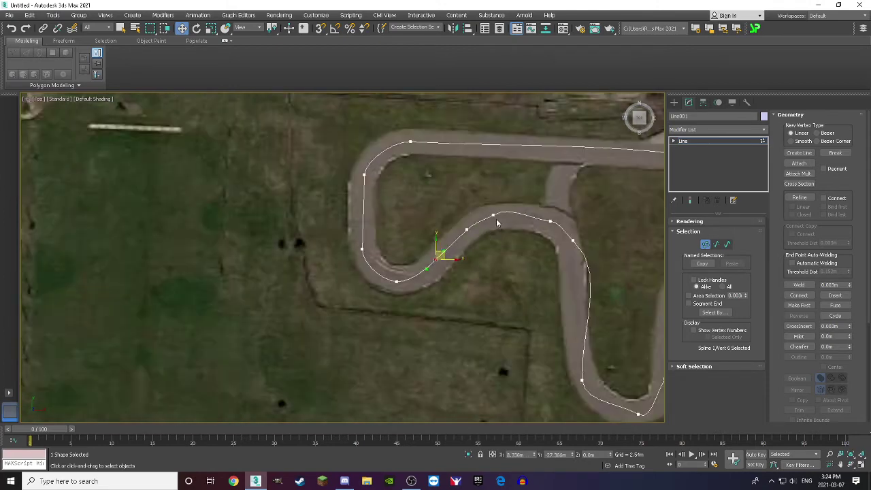
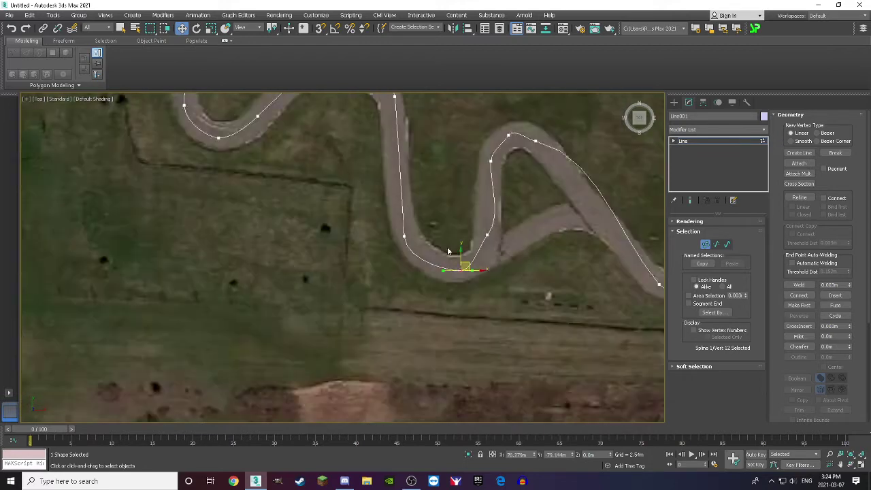
Step: Align the Bezier handles of the vertex on the middle southern hairpin's east side with the track section running north
scroll(449, 244, up, 3)
click(448, 246)
scroll(475, 231, up, 1)
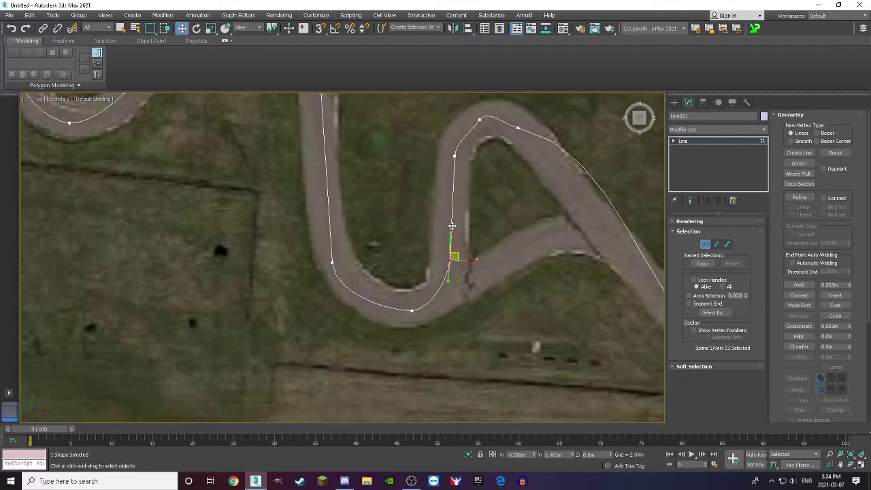
click(476, 238)
scroll(431, 300, down, 2)
scroll(431, 300, up, 2)
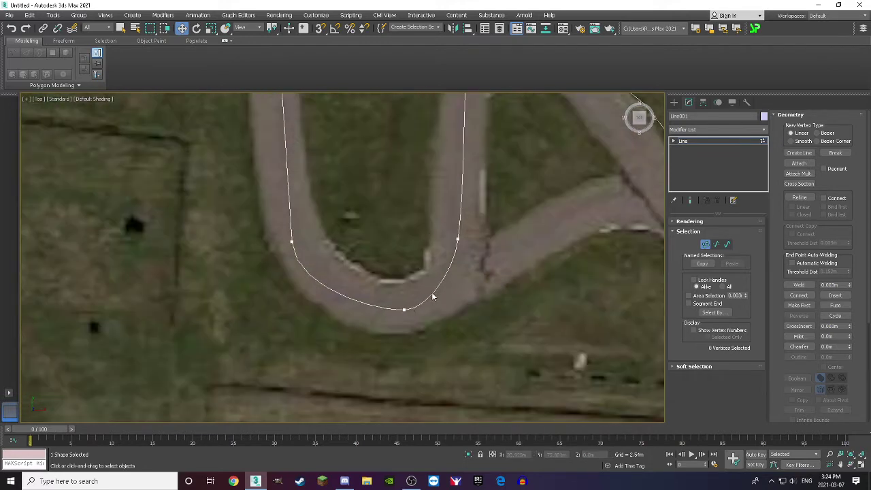
Step: Nudge the middle southern hairpin's lowest vertex and its east-side vertex so the curve stays centred on the track
click(407, 307)
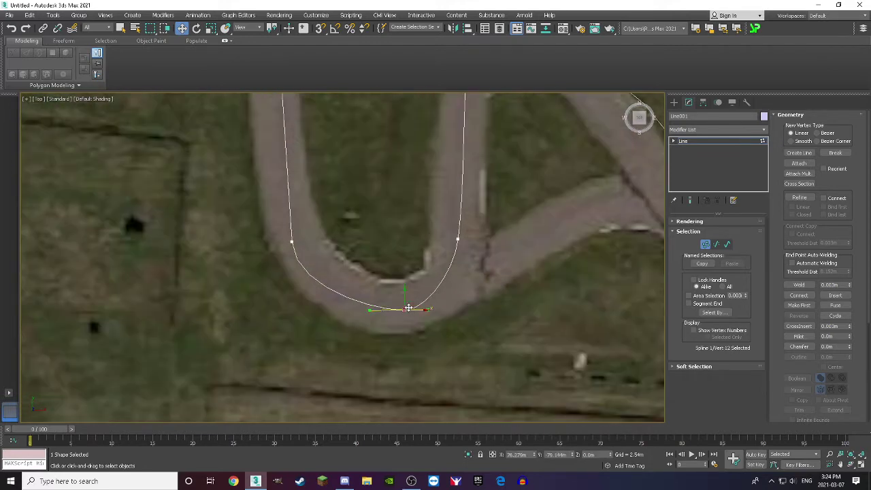
click(457, 239)
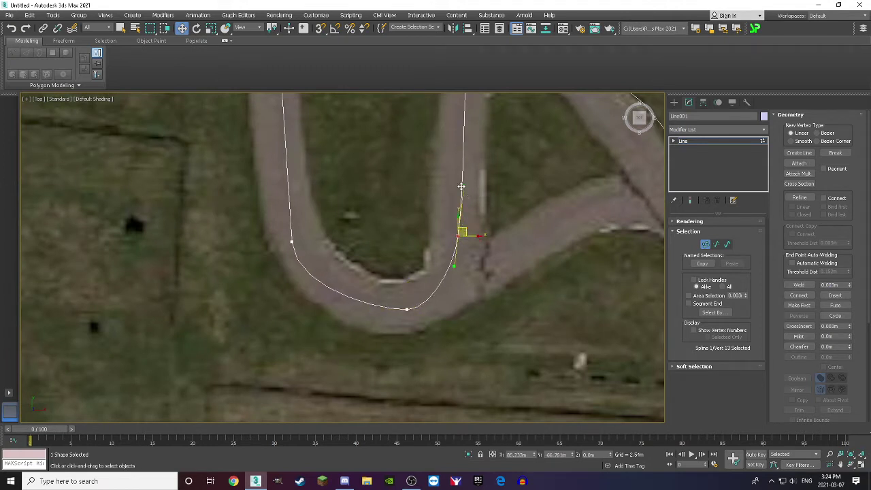
click(489, 230)
scroll(428, 300, down, 2)
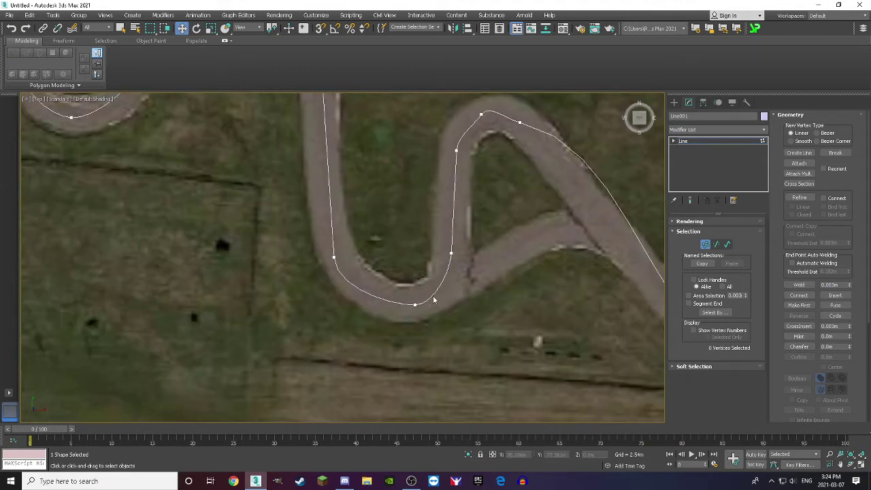
scroll(458, 272, up, 2)
scroll(435, 204, down, 2)
scroll(442, 198, up, 2)
Step: Adjust the handles of the vertices around the following northern bend so the curve leads straight down the diagonal section
drag(471, 195, 406, 216)
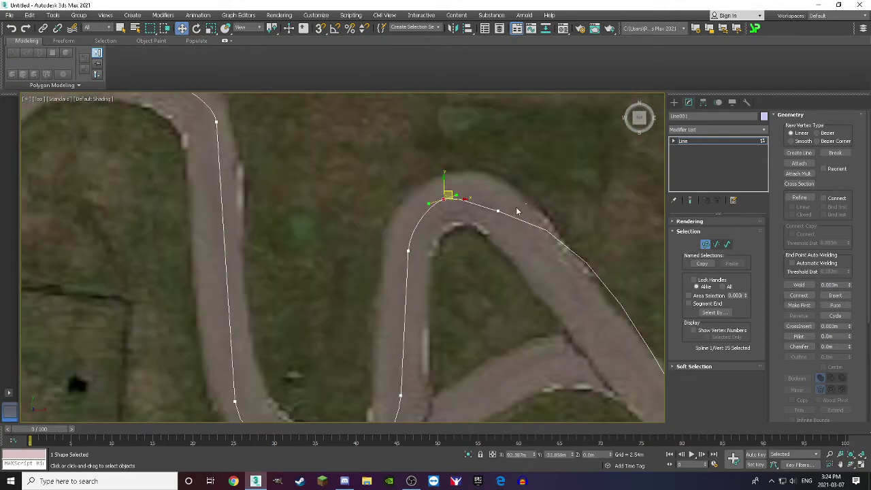
drag(516, 212, 502, 222)
scroll(563, 231, down, 2)
drag(556, 224, 529, 249)
click(513, 232)
scroll(513, 232, down, 3)
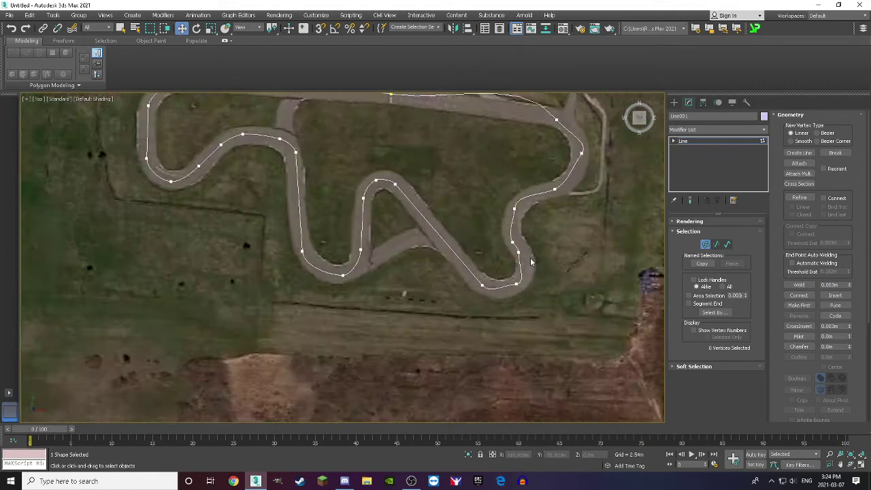
Step: Adjust the handles of the southeast hairpin's exit vertex and the vertex just north of it to round the curve along the track
scroll(524, 286, up, 5)
drag(523, 286, 482, 313)
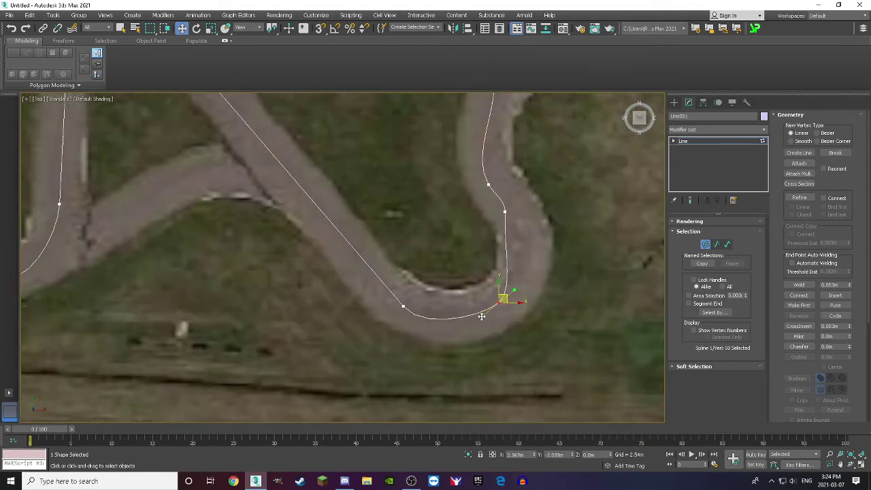
click(504, 212)
drag(504, 242, 524, 235)
click(502, 298)
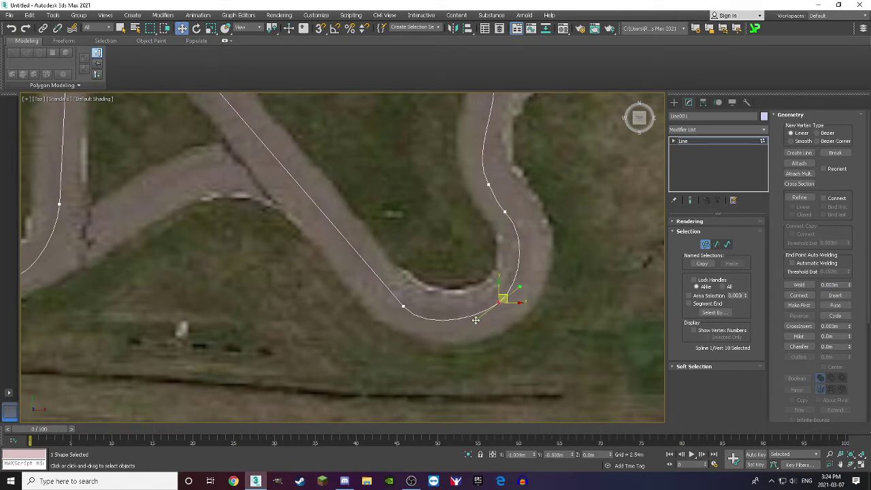
Step: Shape the S-bend north of the southeast hairpin by adjusting the handles of its middle and upper vertices
scroll(481, 317, down, 3)
scroll(521, 232, up, 2)
click(502, 252)
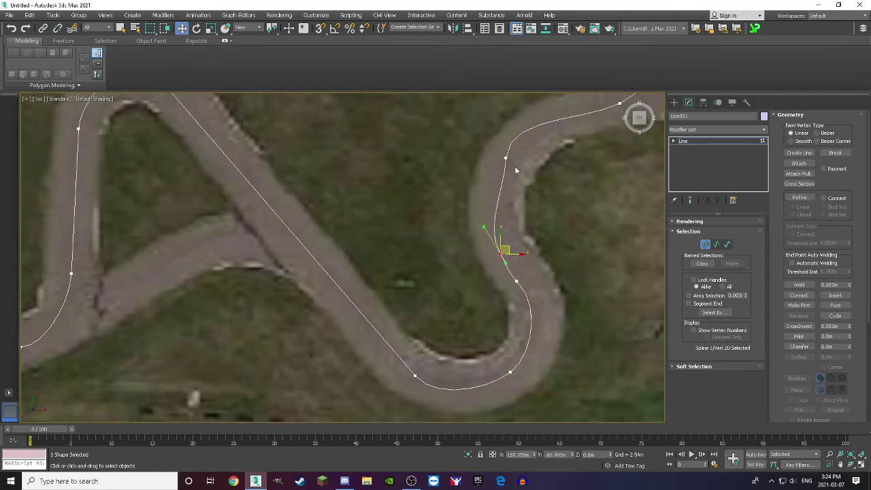
scroll(514, 170, down, 3)
scroll(483, 197, up, 3)
drag(478, 181, 490, 200)
scroll(530, 216, down, 3)
click(530, 217)
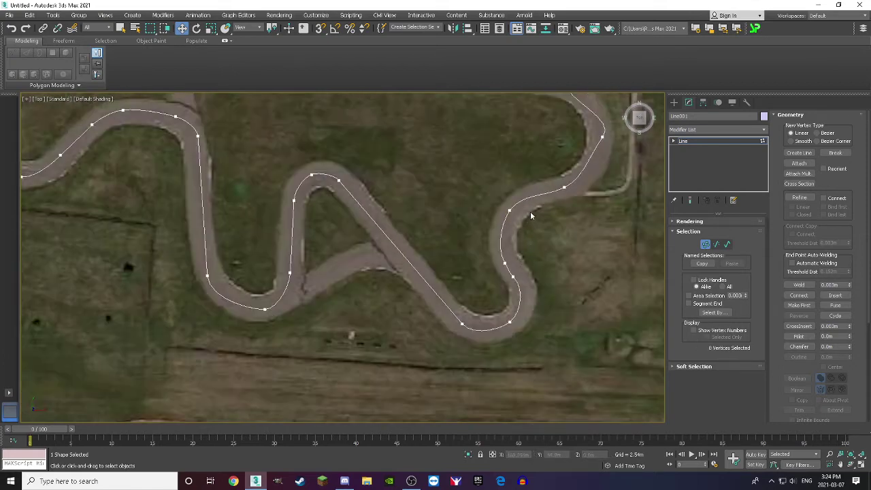
Step: Fine-tune the two closely spaced vertices between the southeast hairpin and the S-bend so they sit centred on the track
scroll(531, 216, up, 4)
click(506, 293)
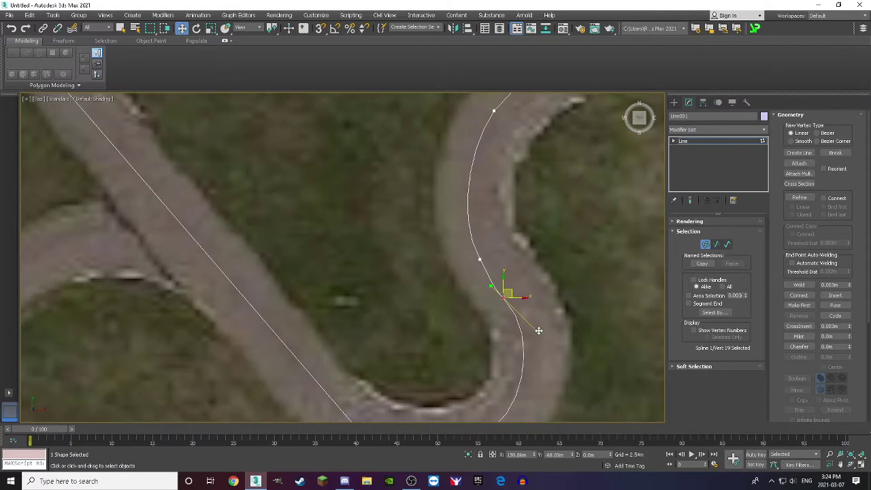
drag(538, 330, 529, 333)
click(546, 291)
scroll(546, 291, down, 4)
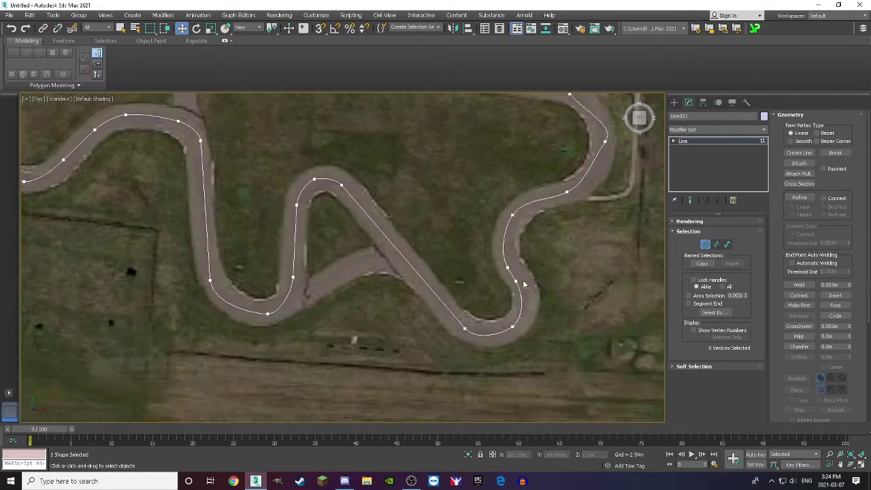
scroll(522, 284, up, 4)
click(509, 277)
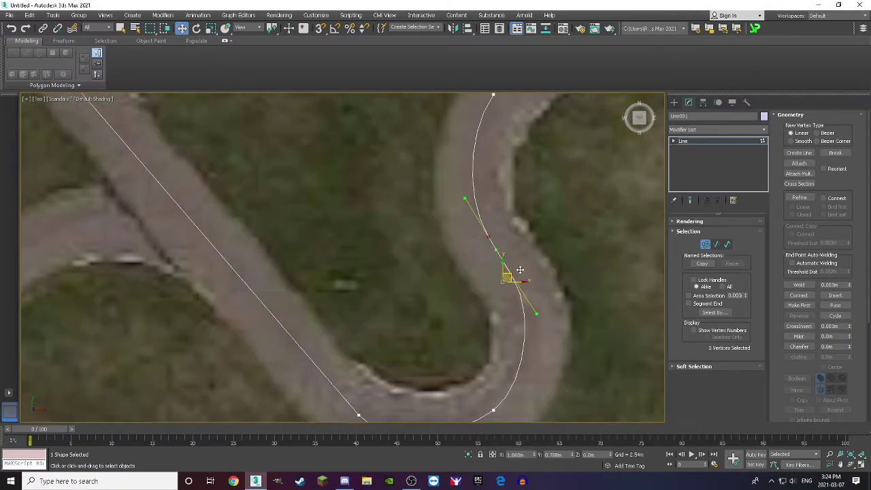
click(484, 323)
Step: Adjust the handles of the vertices entering and at the apex of the eastern bend to match the track's curve
scroll(484, 324, down, 4)
scroll(554, 205, up, 5)
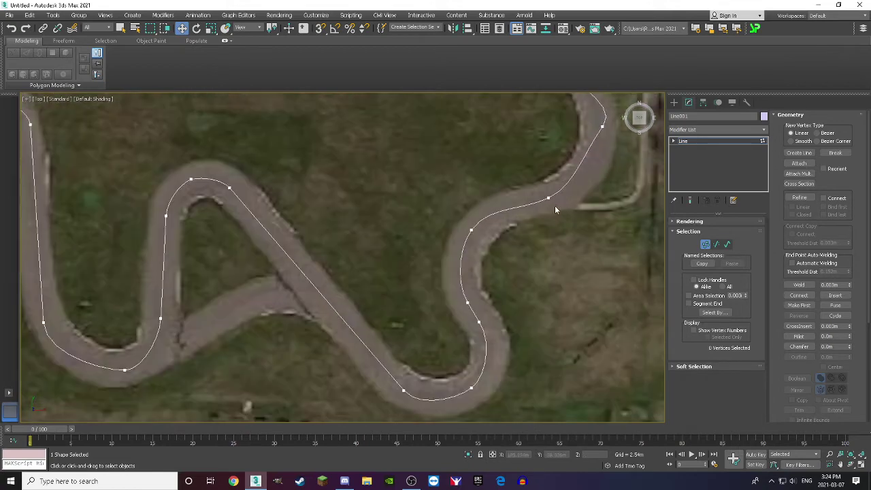
click(555, 199)
drag(513, 249, 542, 274)
scroll(542, 274, down, 3)
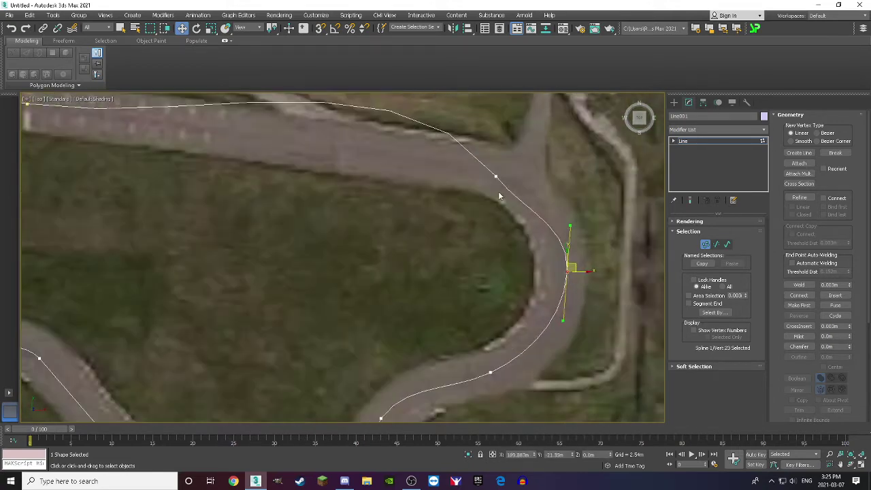
Step: Align the handles of the northeast corner vertex with the main straight
click(476, 170)
scroll(450, 137, up, 2)
drag(441, 127, 421, 171)
click(422, 161)
scroll(422, 161, down, 3)
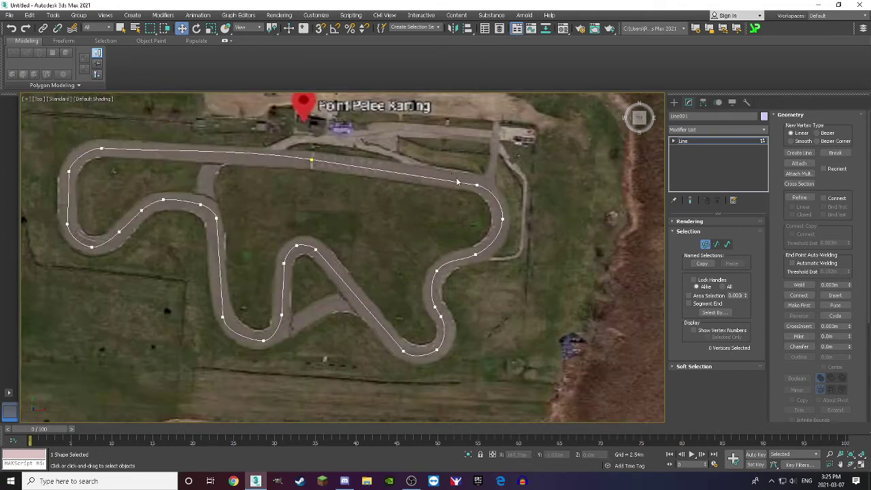
Step: Fine-tune the northeast corner vertex's handle so the spline stays centred along the main straight
scroll(289, 166, up, 4)
click(485, 176)
drag(388, 166, 385, 173)
click(386, 154)
scroll(387, 155, down, 3)
scroll(518, 181, up, 4)
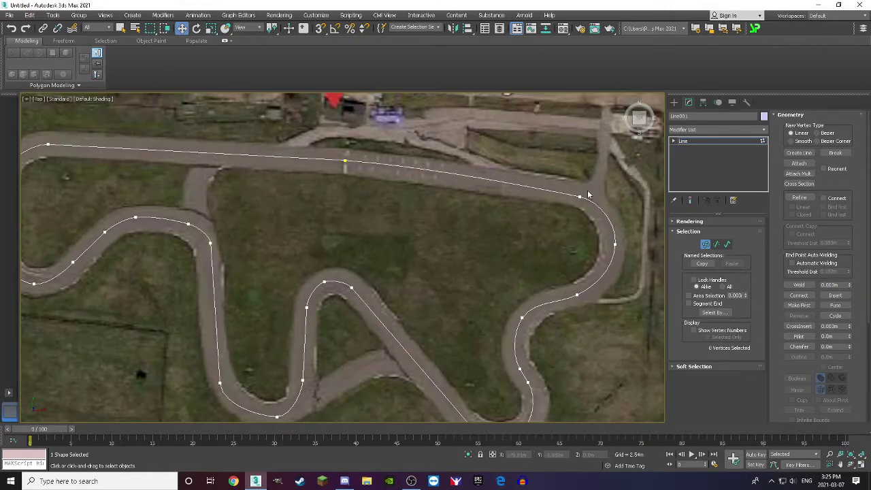
Step: Adjust the northeast corner vertex and the start vertex's handles on the main straight, and check the whole loop
click(584, 195)
click(346, 162)
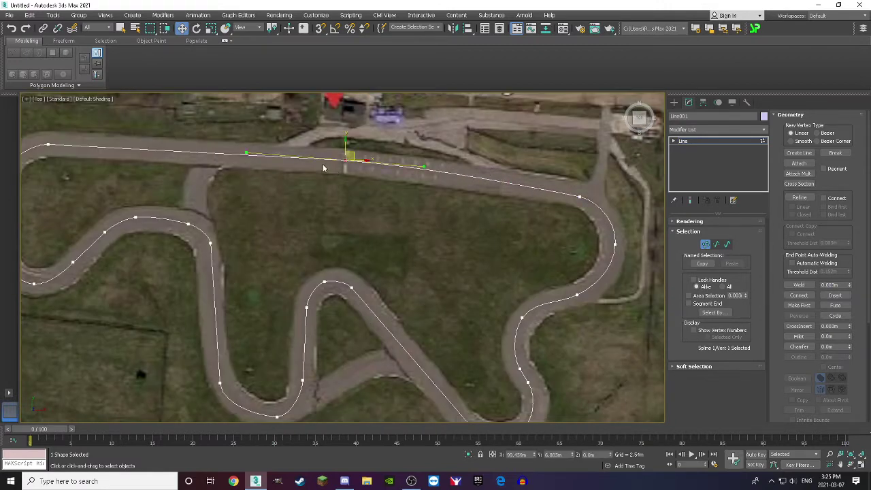
click(248, 151)
scroll(307, 139, down, 5)
scroll(294, 184, up, 6)
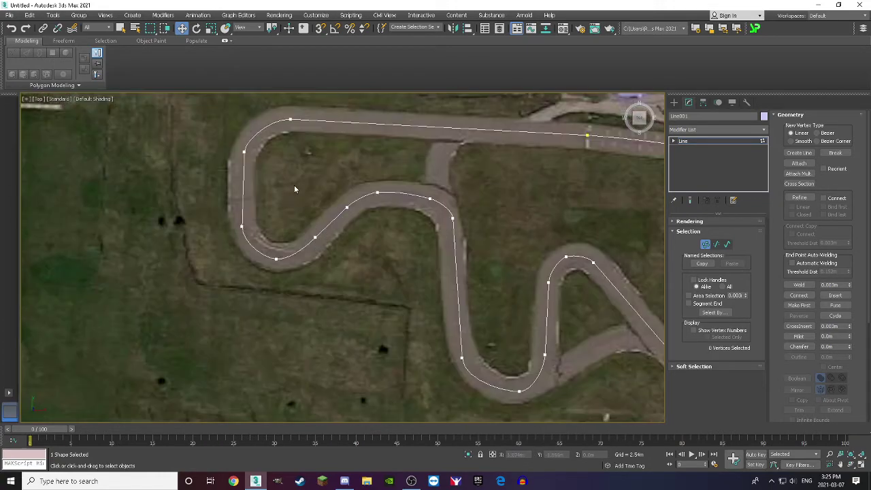
scroll(288, 200, down, 5)
scroll(374, 216, up, 5)
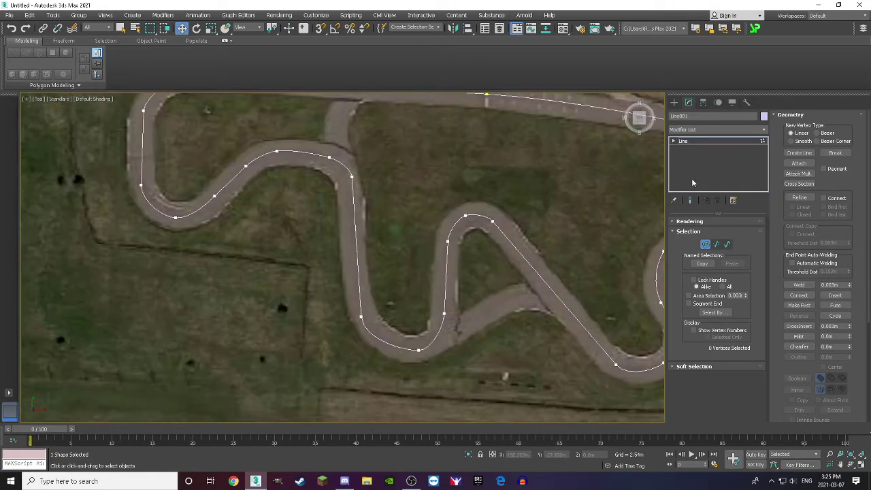
Step: Outline the centre spline inward and outward to the track's edges and delete the original centre spline
click(725, 243)
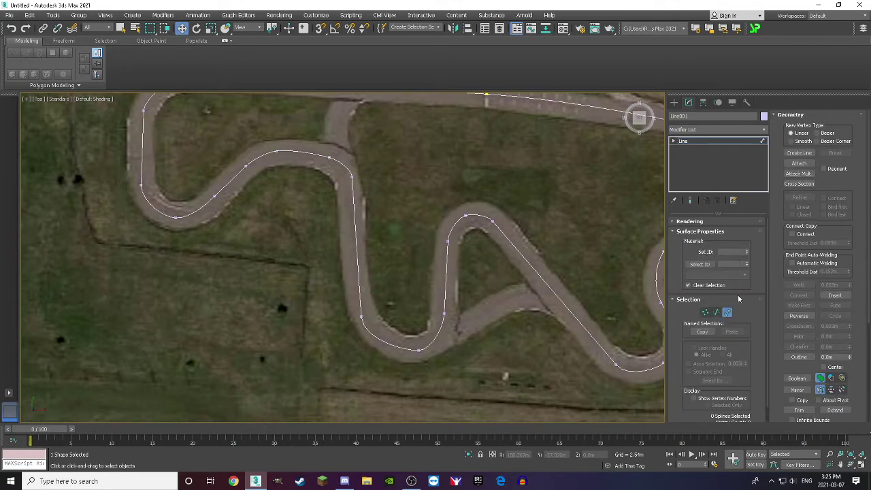
scroll(836, 291, down, 4)
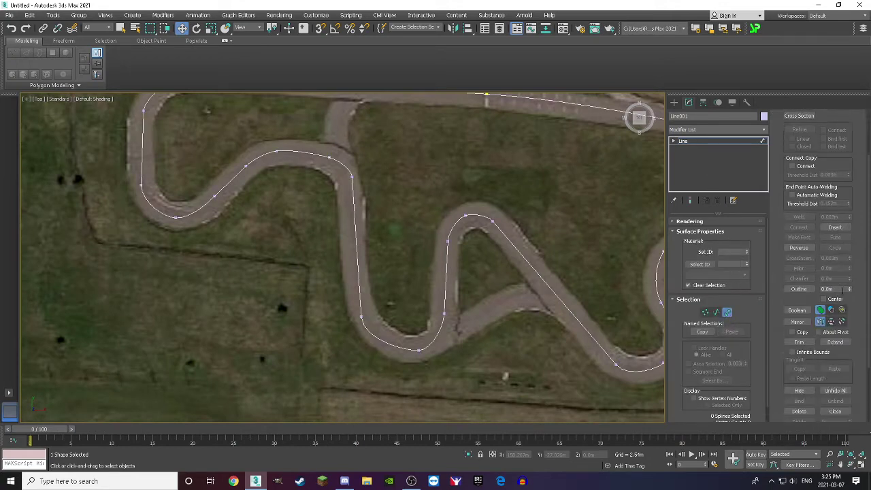
drag(849, 291, 848, 214)
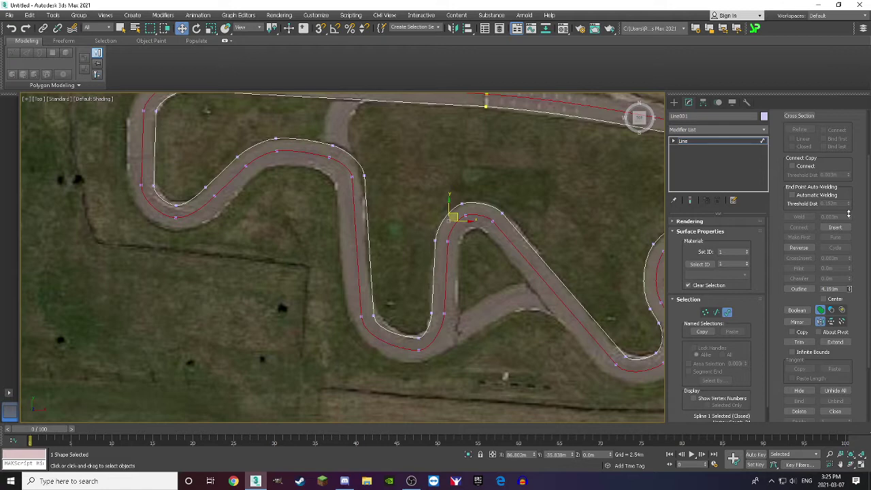
drag(848, 214, 840, 369)
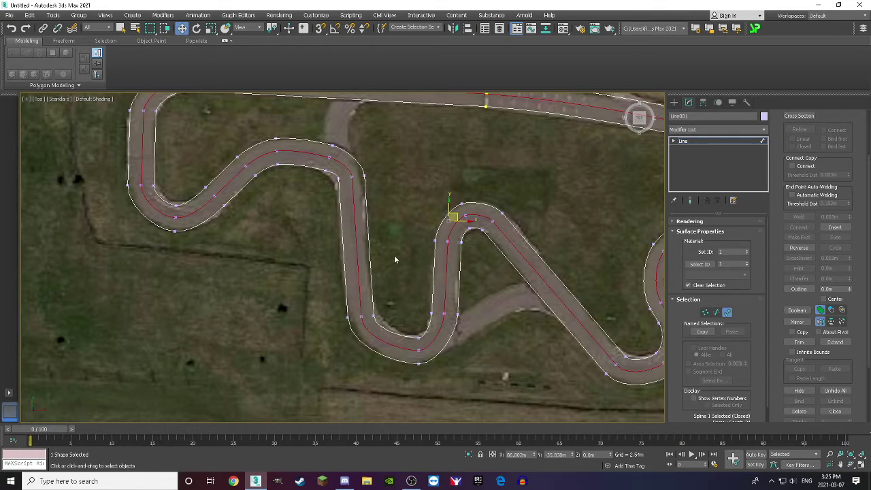
click(507, 239)
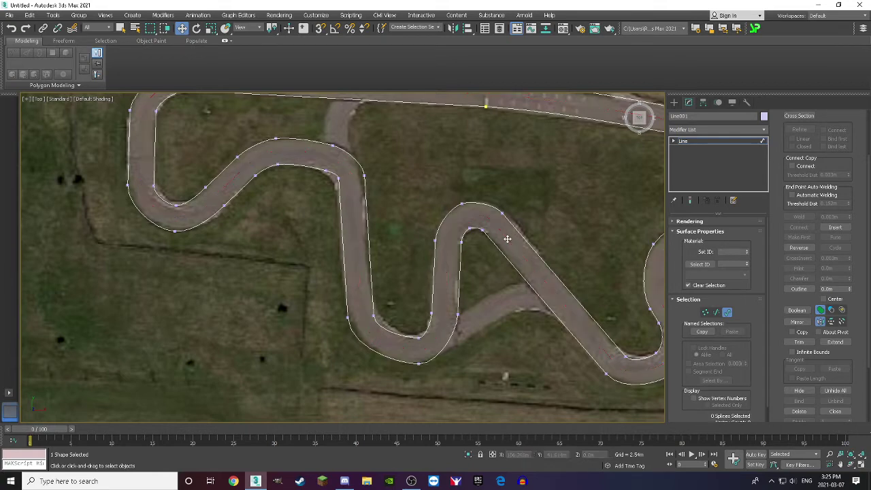
scroll(328, 206, up, 5)
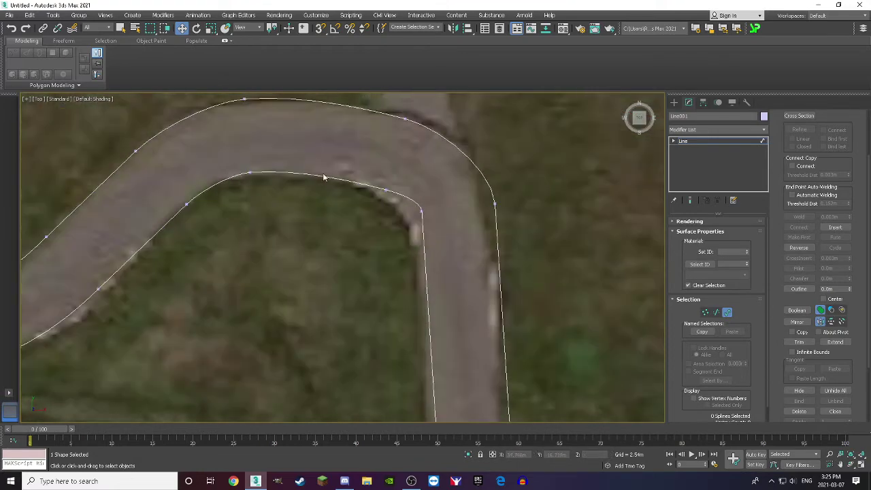
Step: In vertex mode, move the inner-edge vertex on the middle southern hairpin's west side to match the inside kerb
click(706, 312)
scroll(428, 204, down, 5)
scroll(428, 204, up, 4)
scroll(415, 195, down, 2)
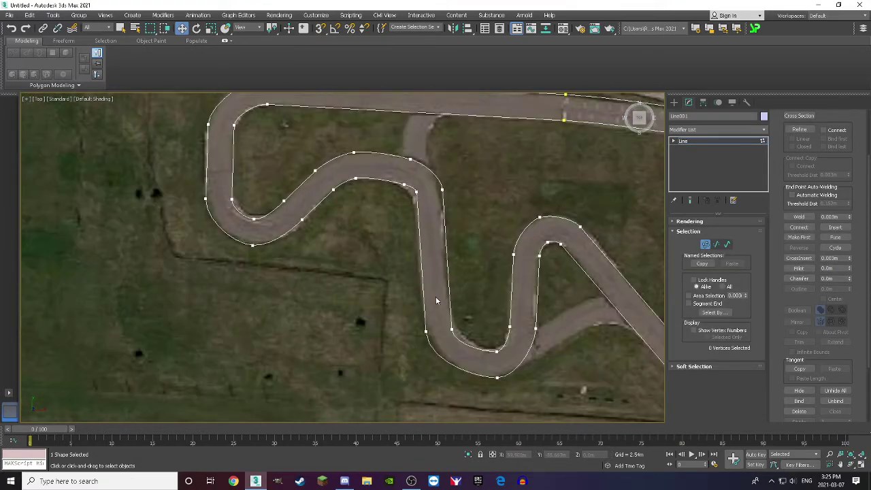
scroll(480, 351, up, 5)
click(411, 286)
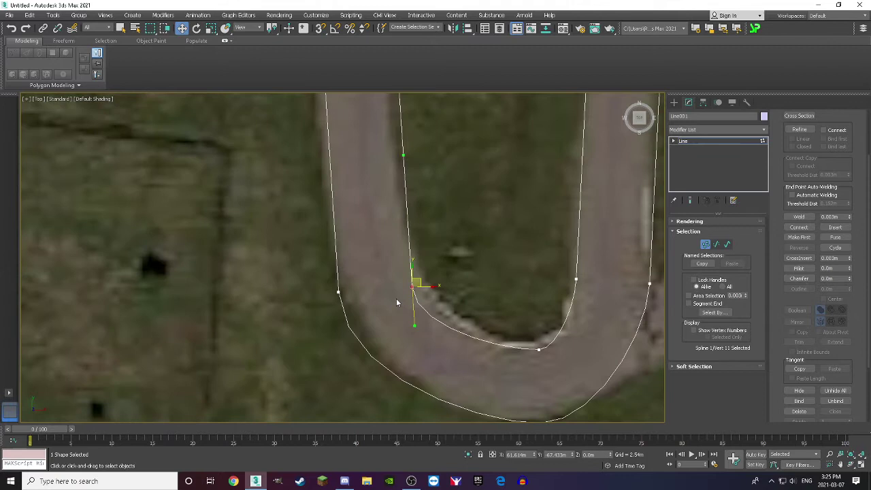
drag(421, 278, 422, 260)
click(435, 266)
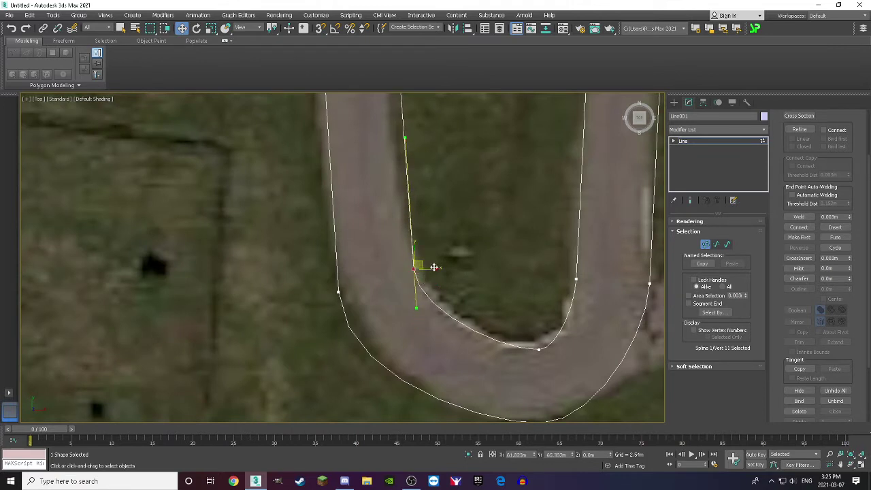
Step: Adjust the inner-edge vertices at the bottom and east side of the middle southern hairpin to follow the kerb
click(538, 349)
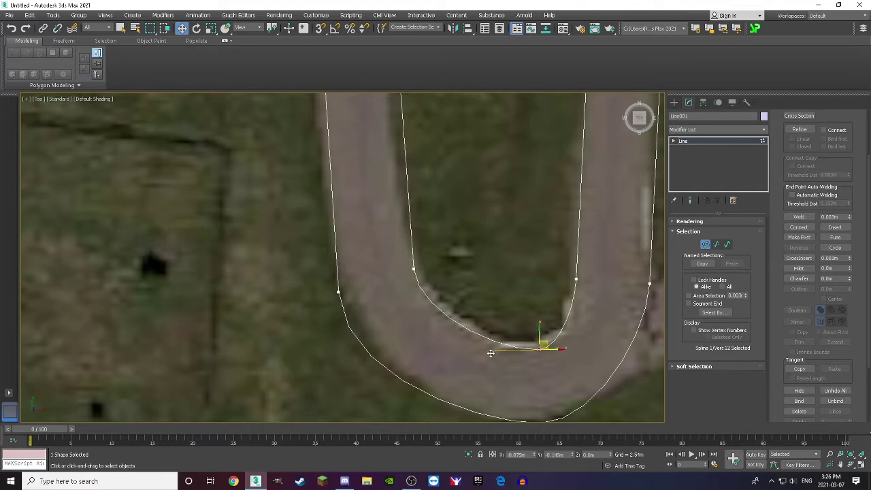
click(576, 278)
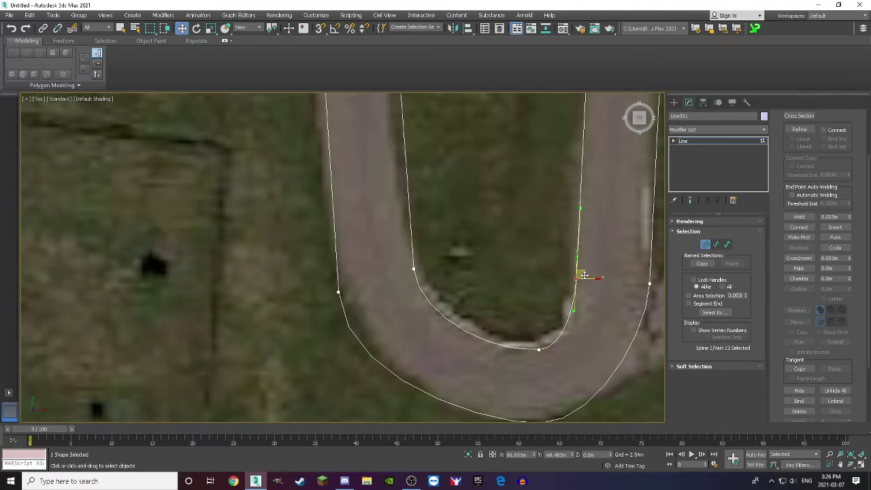
scroll(583, 278, down, 4)
scroll(582, 315, up, 4)
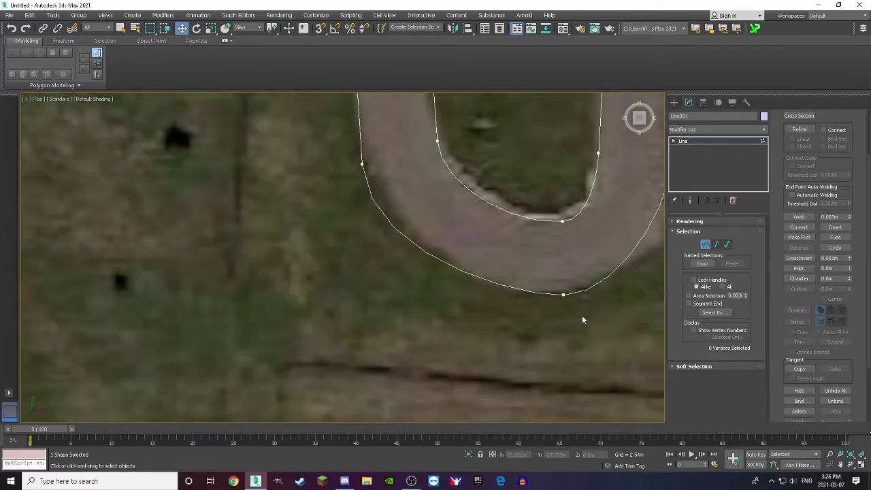
Step: Move the outer-edge vertices at the bottom and west side of the middle southern hairpin onto the track's outer edge
click(564, 294)
click(386, 196)
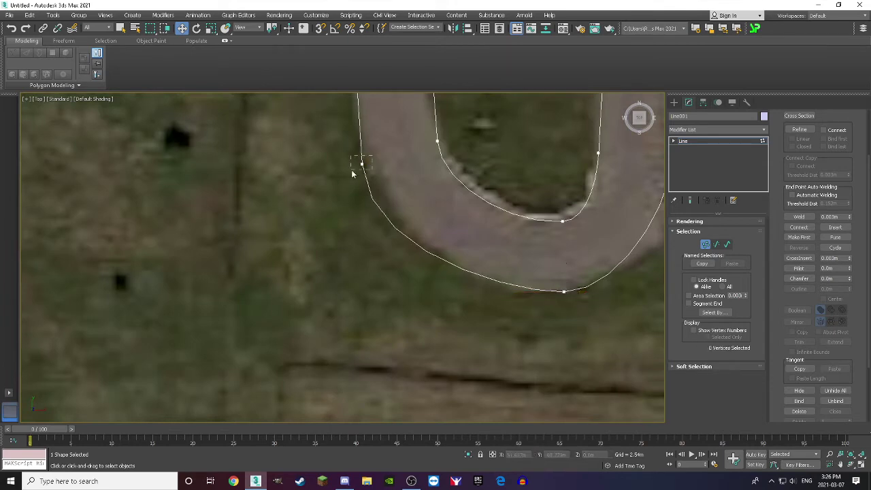
click(362, 161)
scroll(377, 206, down, 3)
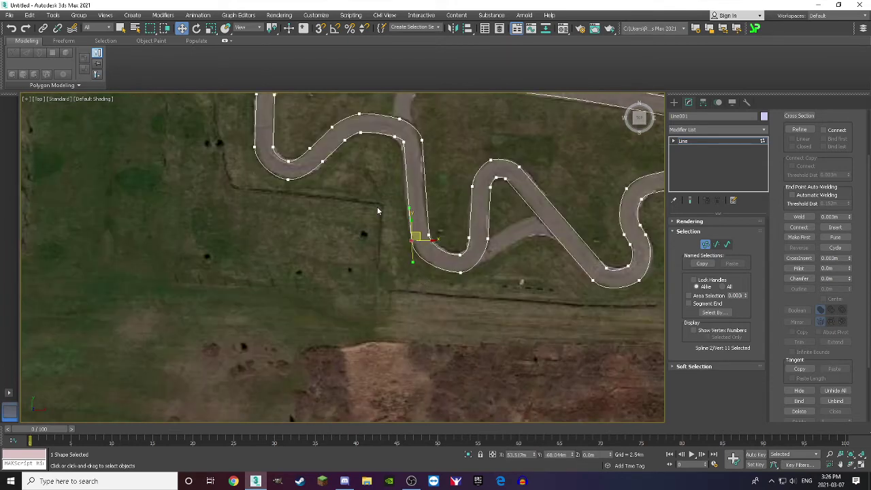
Step: Fine-tune the outer-edge vertex on the middle southern hairpin's west side to follow the track edge, and clear the selection
scroll(415, 236, up, 6)
drag(467, 191, 459, 221)
scroll(445, 232, down, 2)
click(495, 176)
scroll(476, 197, down, 8)
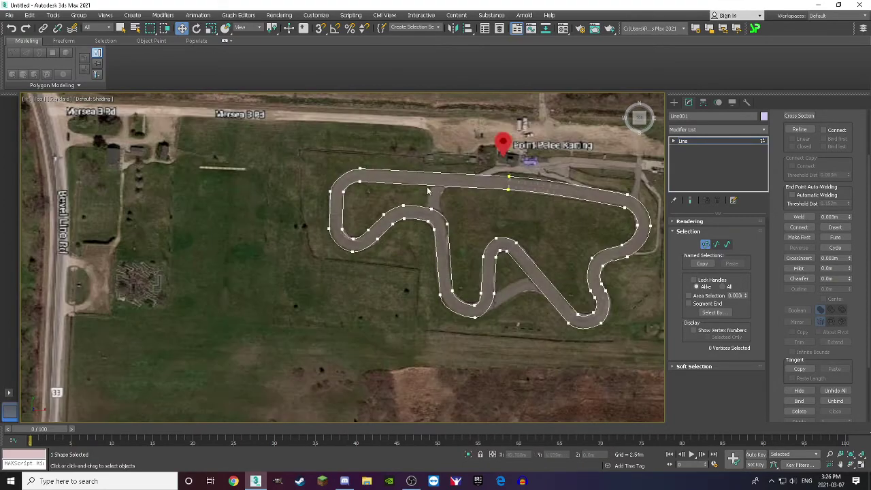
Step: Examine both track edges around the eastern bends, the southern hairpins and the link road junctions against the satellite image
scroll(544, 197, up, 8)
scroll(532, 202, down, 6)
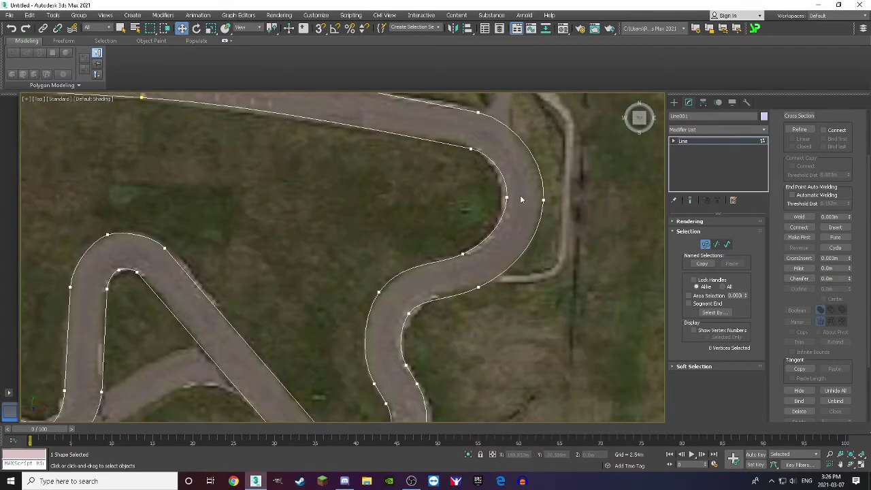
scroll(527, 201, up, 8)
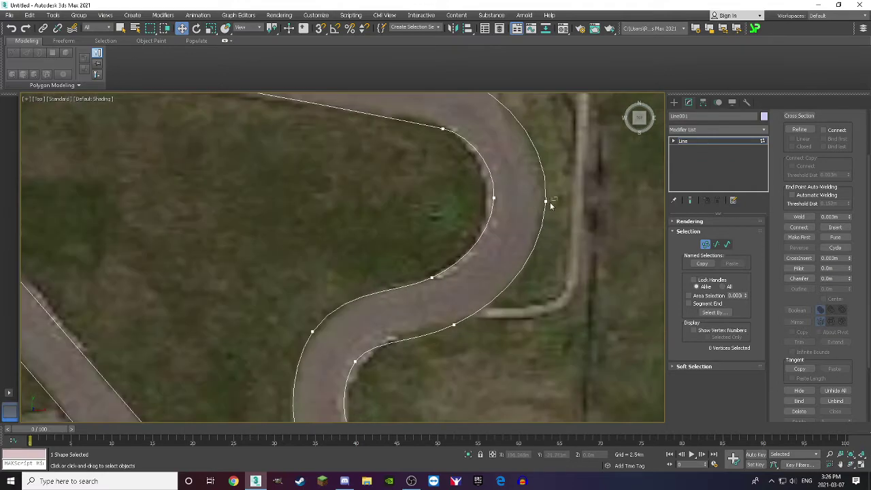
click(554, 196)
click(459, 208)
scroll(459, 207, down, 8)
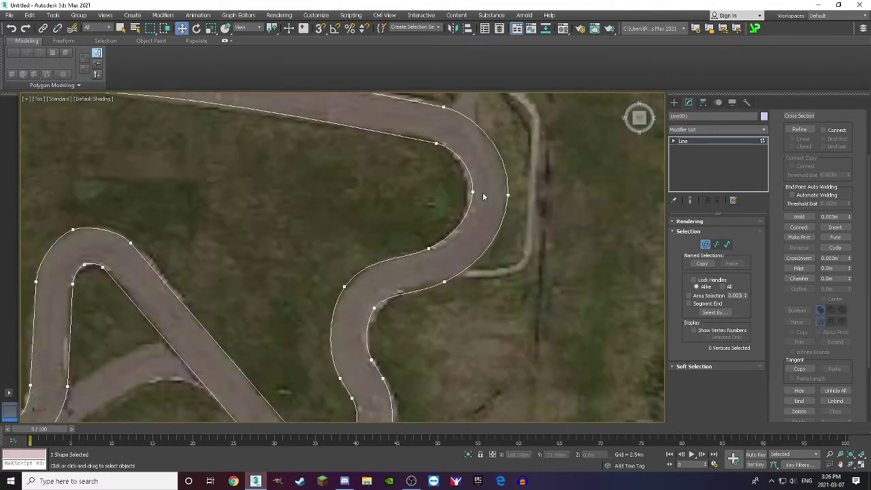
scroll(217, 238, up, 3)
scroll(217, 238, down, 6)
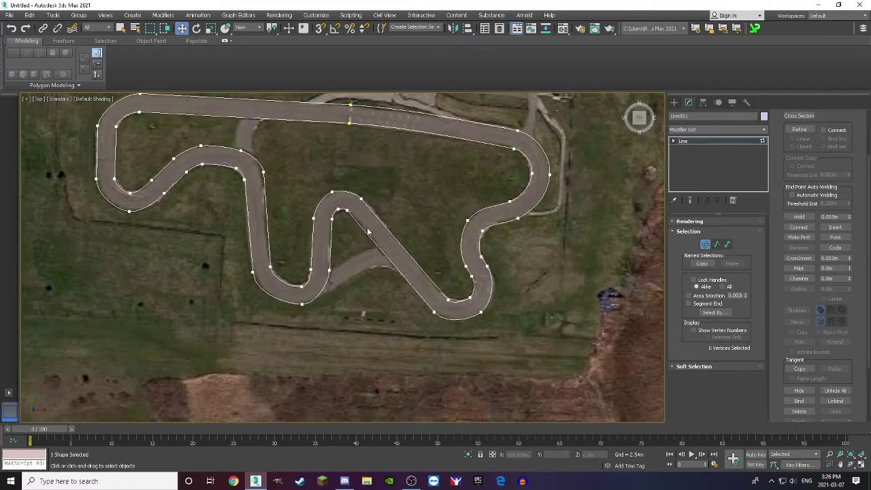
scroll(287, 202, up, 6)
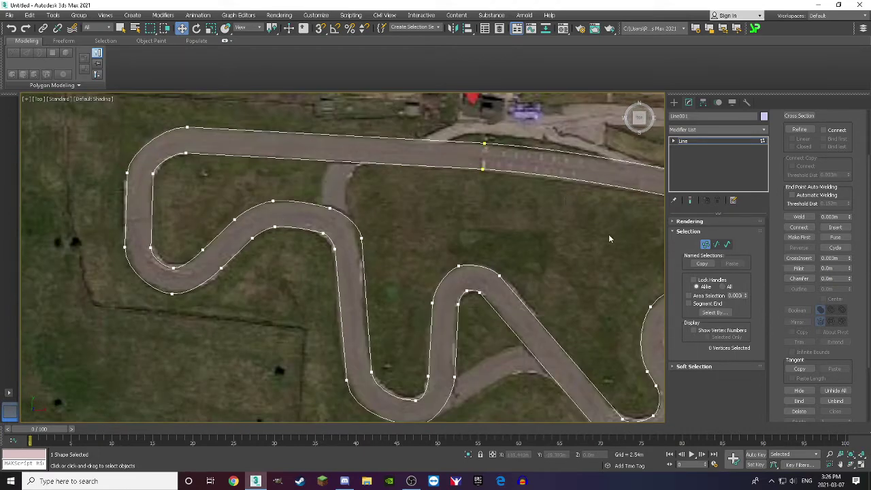
scroll(608, 234, down, 5)
scroll(421, 270, up, 5)
scroll(410, 292, up, 2)
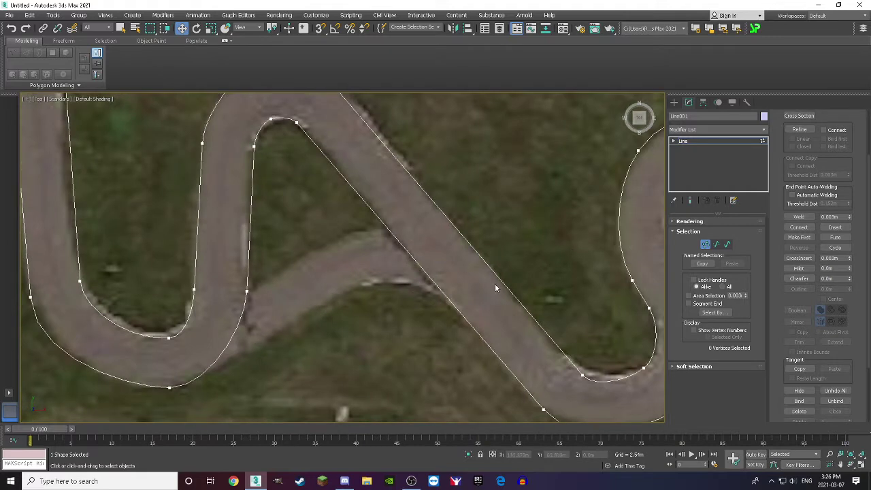
scroll(343, 272, down, 5)
scroll(302, 268, up, 6)
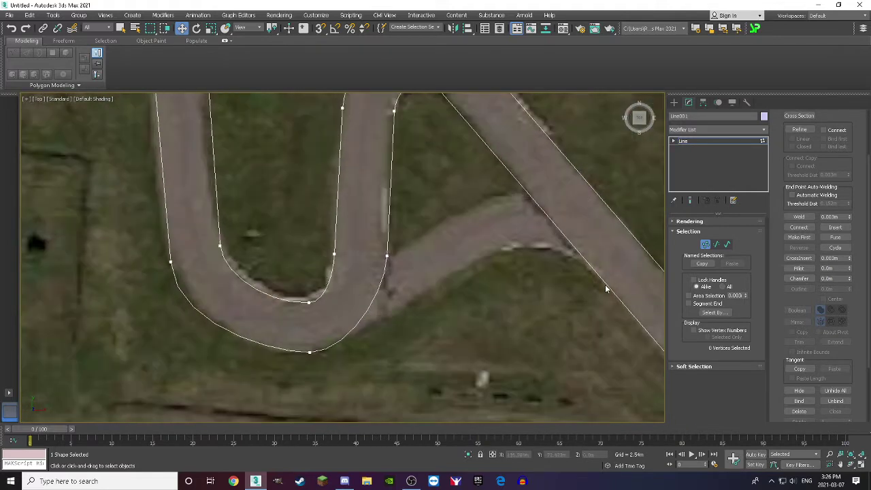
Step: Refine both edges of the middle southern hairpin with a new vertex each where the southern link road joins its east side
scroll(793, 204, up, 2)
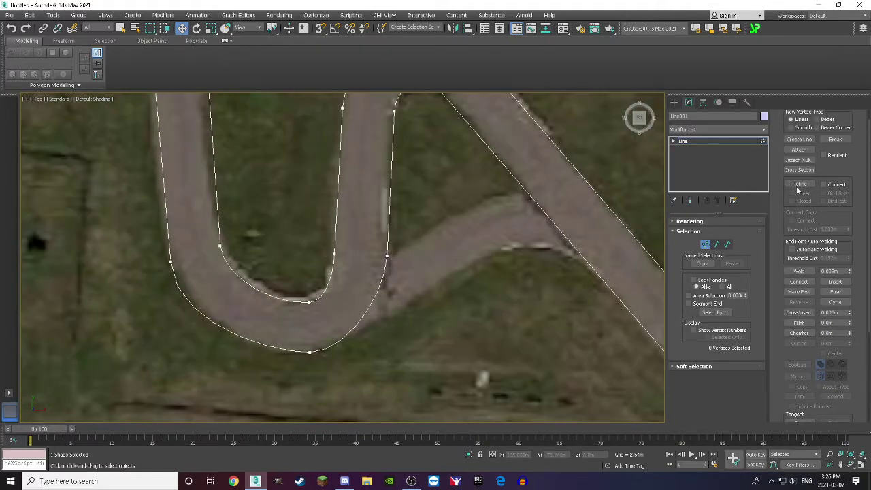
click(798, 185)
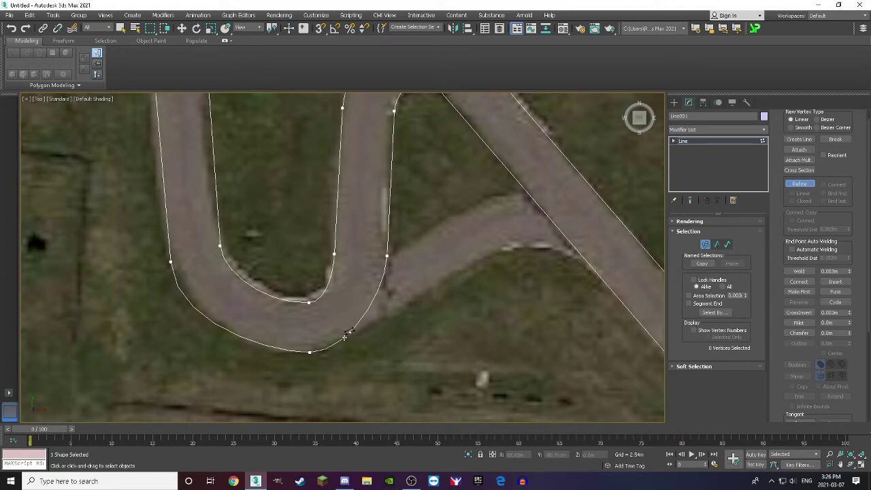
click(344, 337)
scroll(394, 338, down, 3)
scroll(373, 323, up, 3)
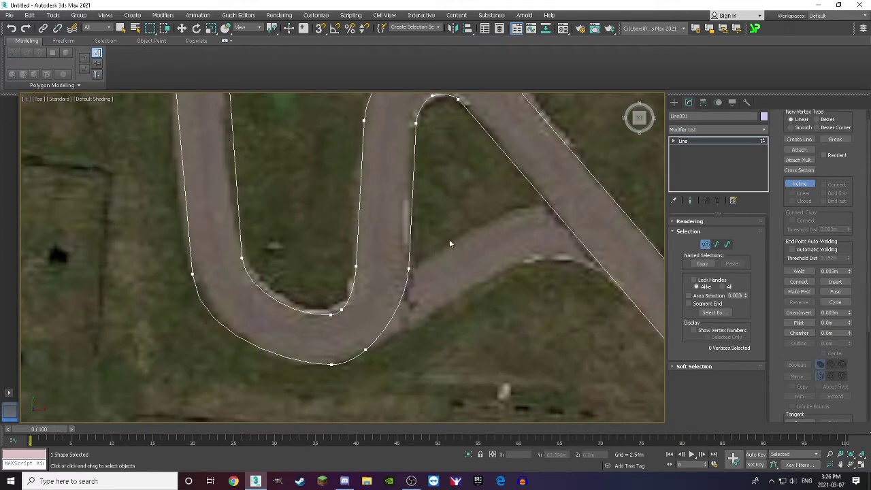
Step: Insert four vertices on the diagonal straight, two per edge, marking both sides of the southern link road's eastern junction
click(550, 205)
click(592, 177)
click(606, 268)
click(654, 240)
scroll(490, 219, down, 3)
scroll(490, 219, down, 5)
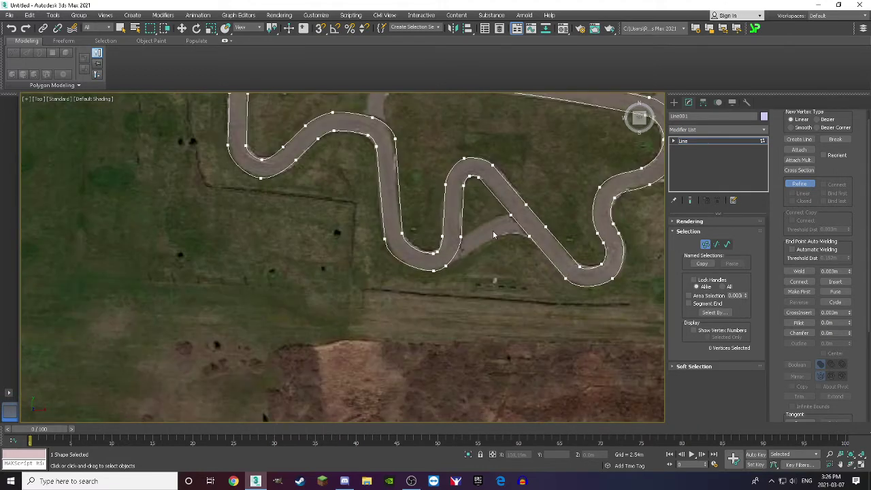
Step: Stop refining, move the infield-edge vertex to the east corner of the northern link road's southern junction, and adjust its tangents
scroll(410, 188, up, 10)
scroll(411, 221, down, 3)
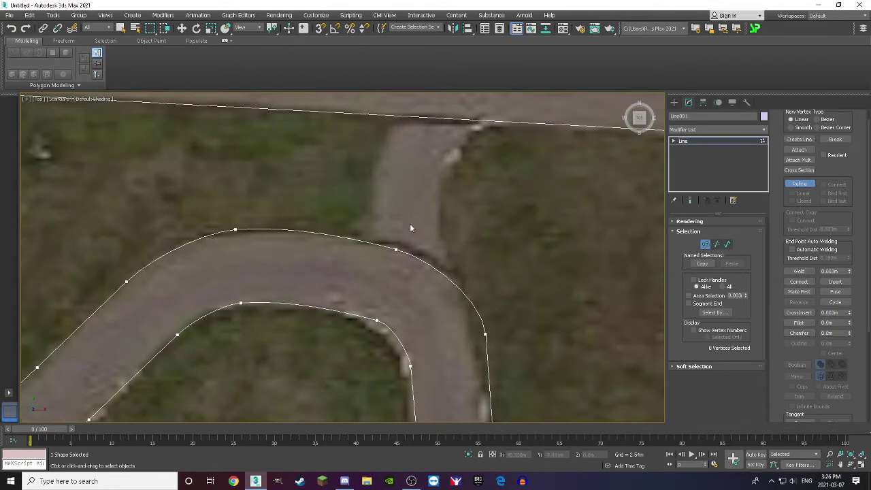
scroll(411, 228, up, 3)
click(806, 188)
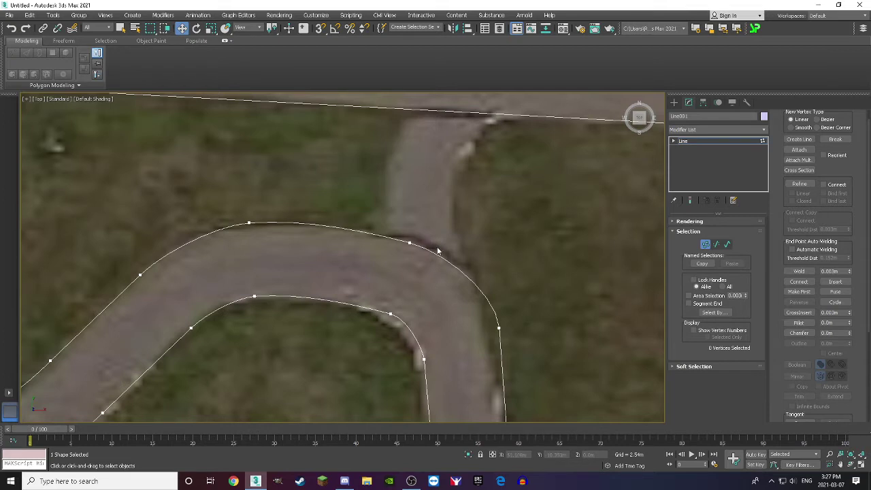
click(408, 241)
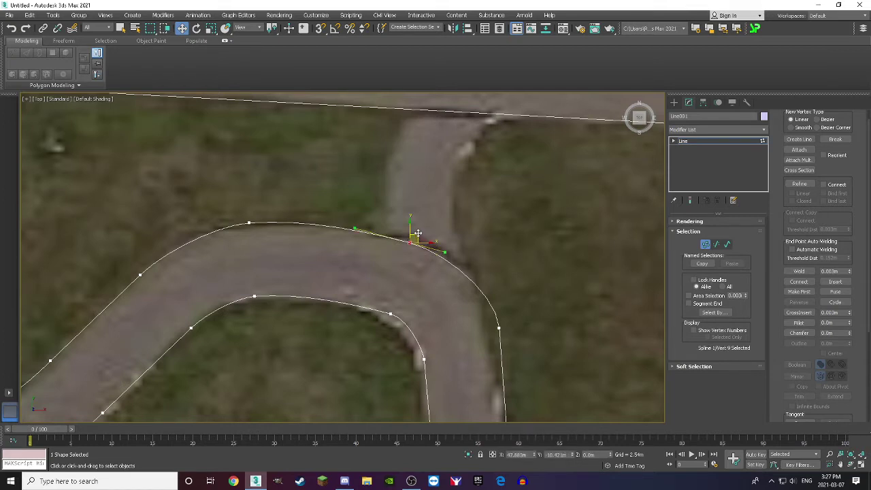
drag(417, 233, 386, 228)
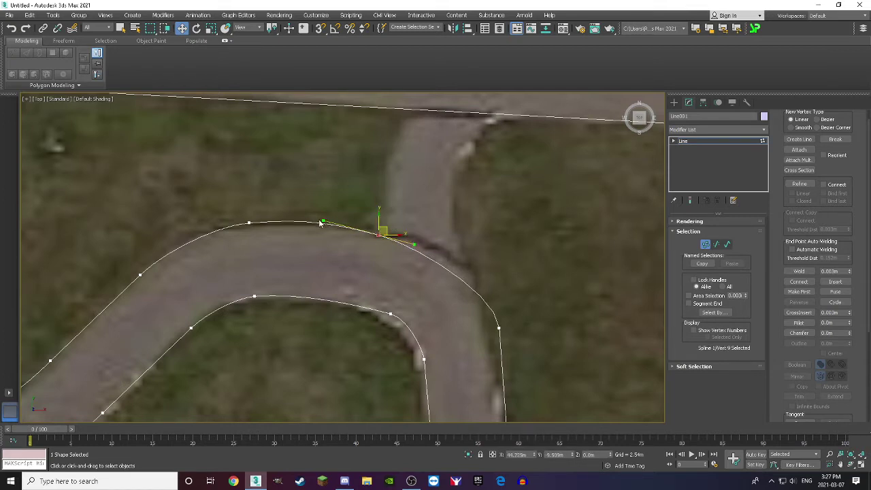
drag(320, 224, 279, 219)
drag(394, 229, 471, 256)
drag(520, 272, 484, 269)
click(505, 230)
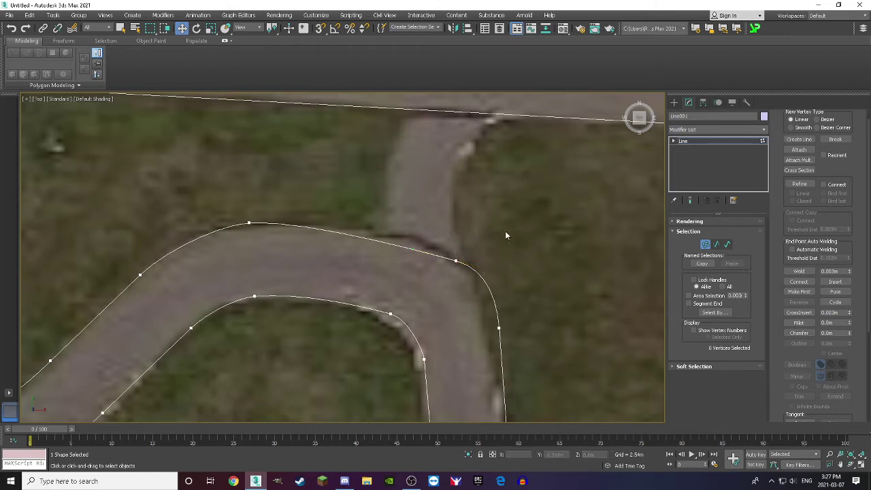
Step: Refine both edges of the bend below the northern link road with a new vertex each at the link's west corner
click(799, 184)
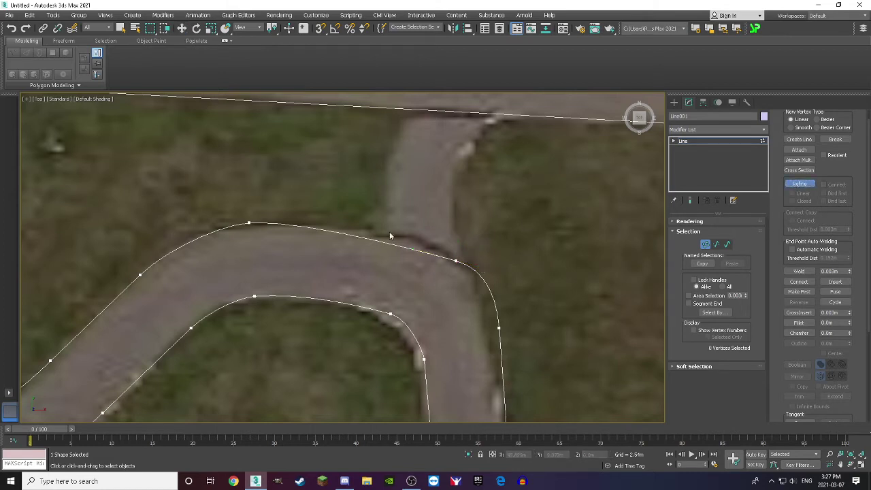
click(366, 238)
scroll(349, 297, down, 5)
scroll(367, 240, up, 5)
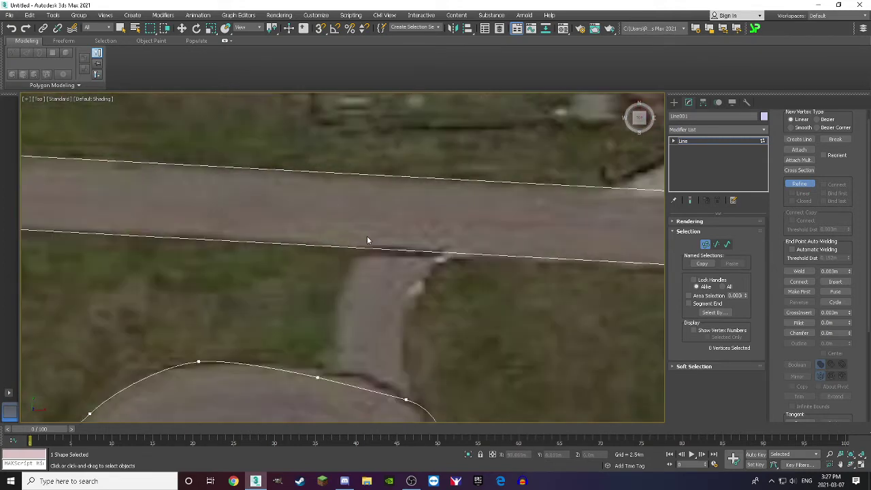
Step: Insert two vertices on each edge of the main straight, marking both sides of the northern link road's junction
click(357, 246)
click(450, 251)
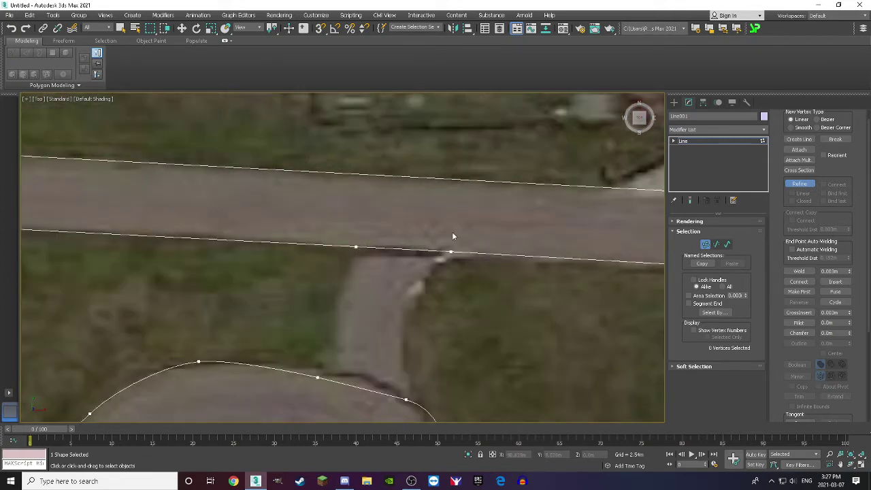
click(464, 184)
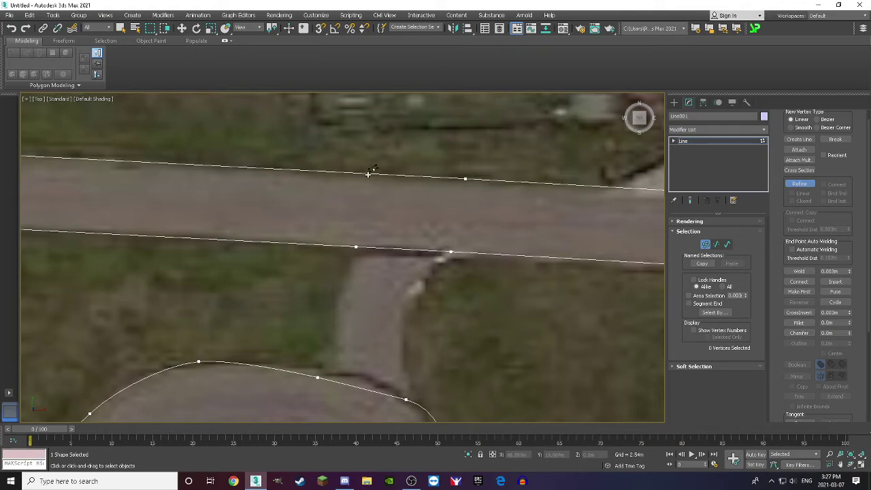
scroll(413, 189, down, 4)
scroll(413, 188, down, 2)
scroll(492, 304, down, 5)
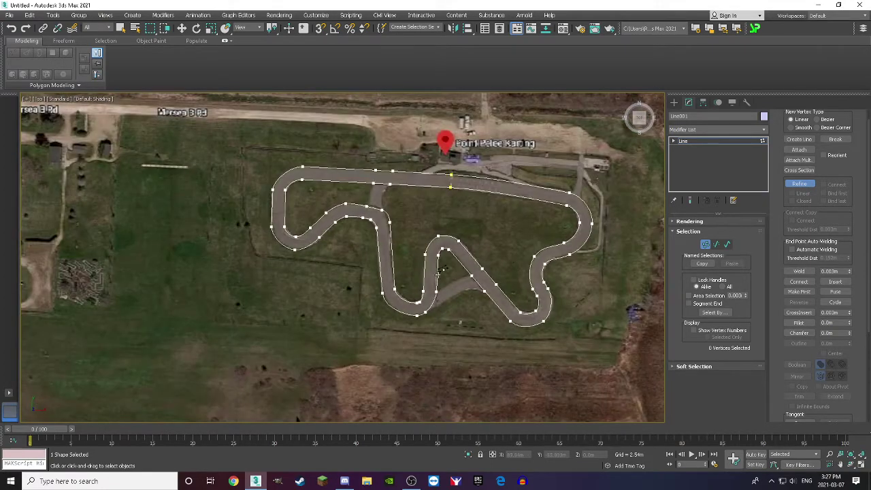
Step: Activate Create Line within the track shape at the northern link road, with snapping turned on
scroll(419, 219, up, 8)
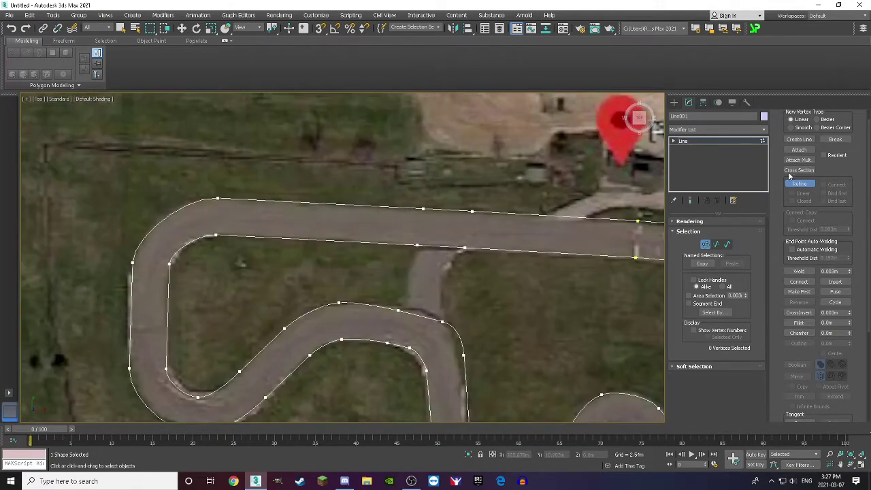
click(799, 139)
key(s)
scroll(444, 318, up, 4)
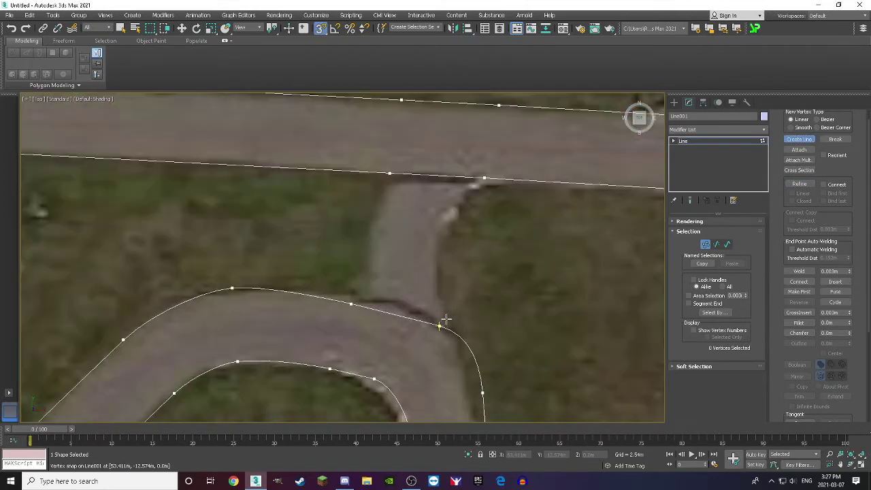
click(440, 326)
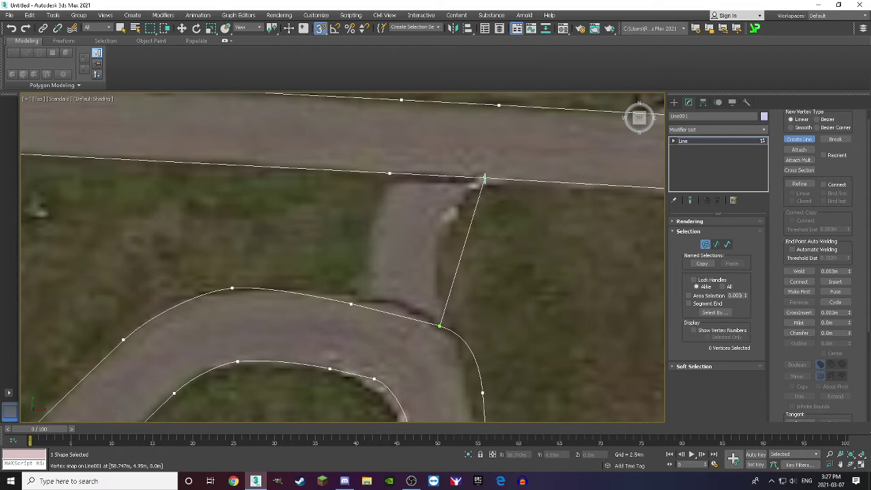
right_click(471, 199)
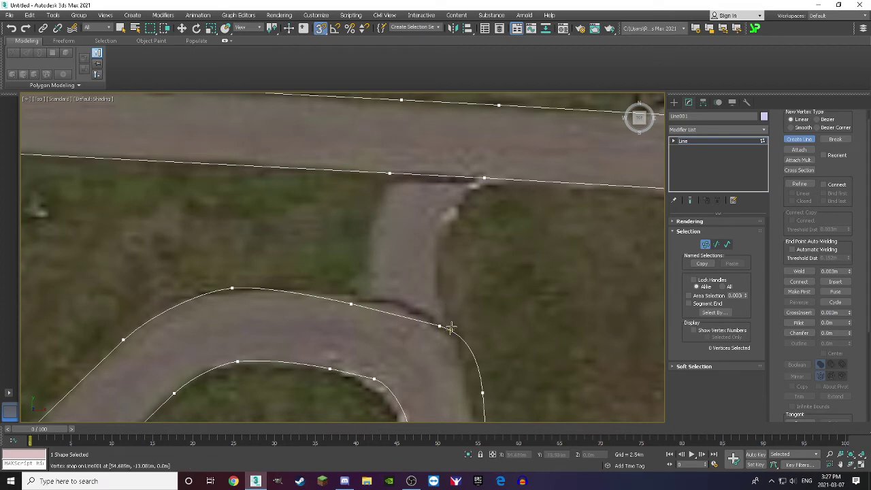
click(320, 28)
click(321, 31)
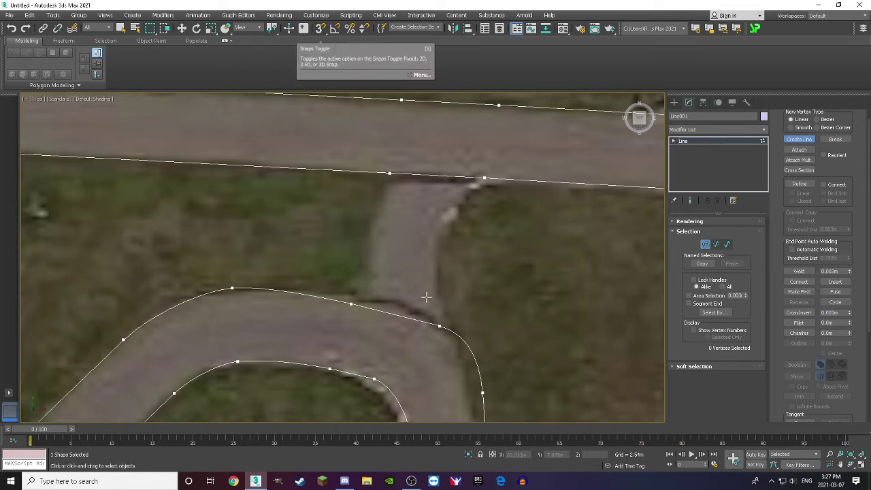
key(s)
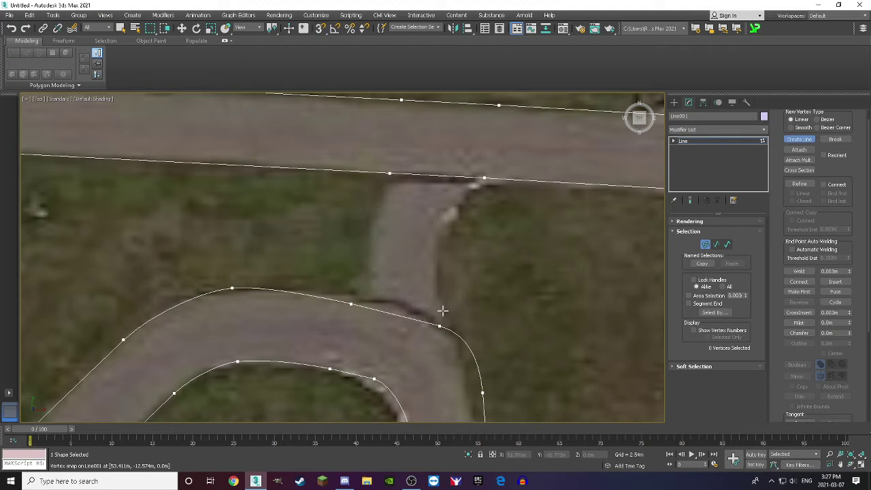
key(s)
key(s)
key(s)
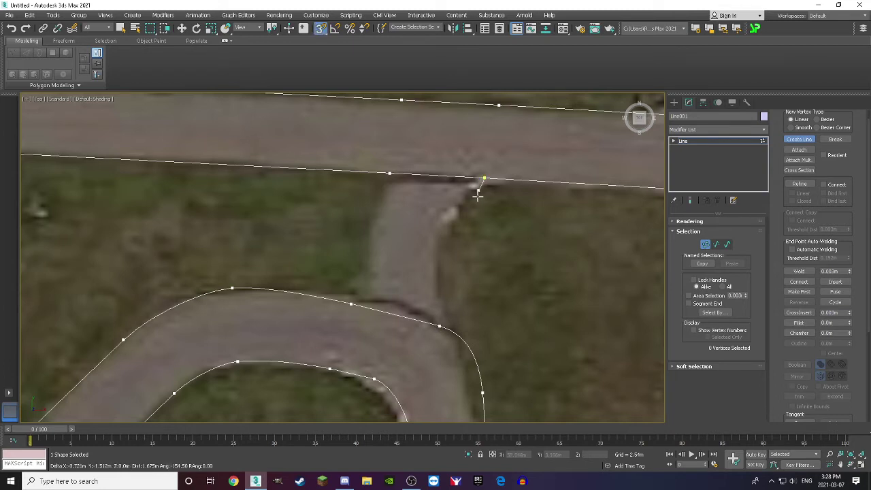
Step: Draw two straight lines snapped to the junction vertices, one along each side of the northern link road
click(482, 179)
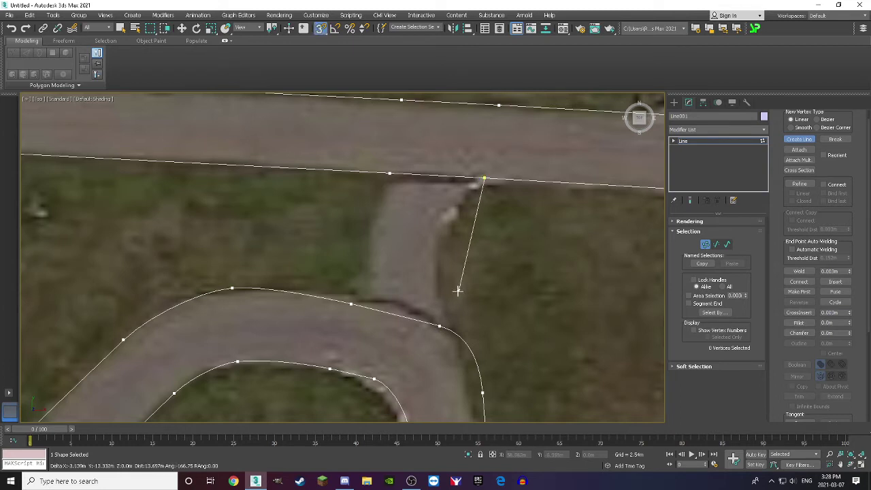
click(440, 326)
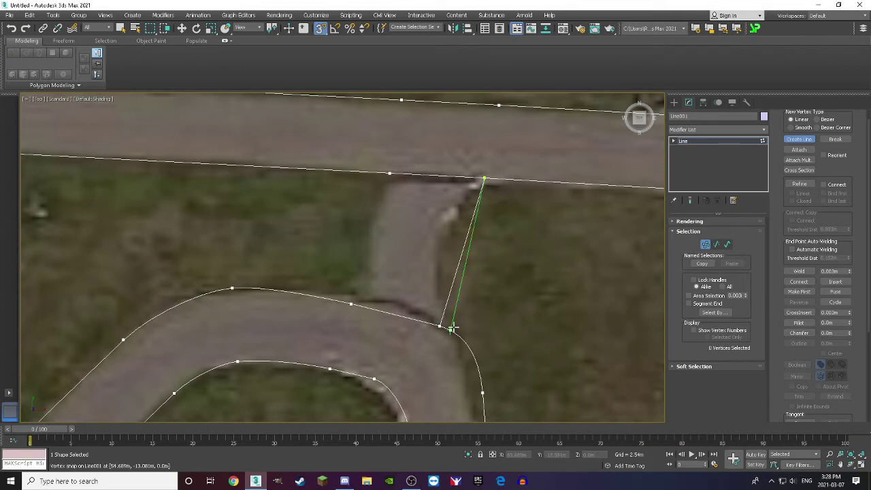
right_click(518, 317)
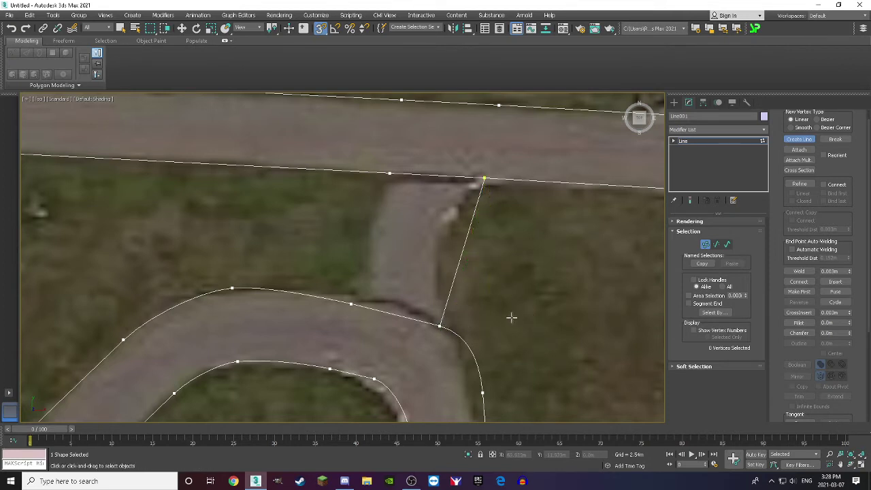
click(351, 304)
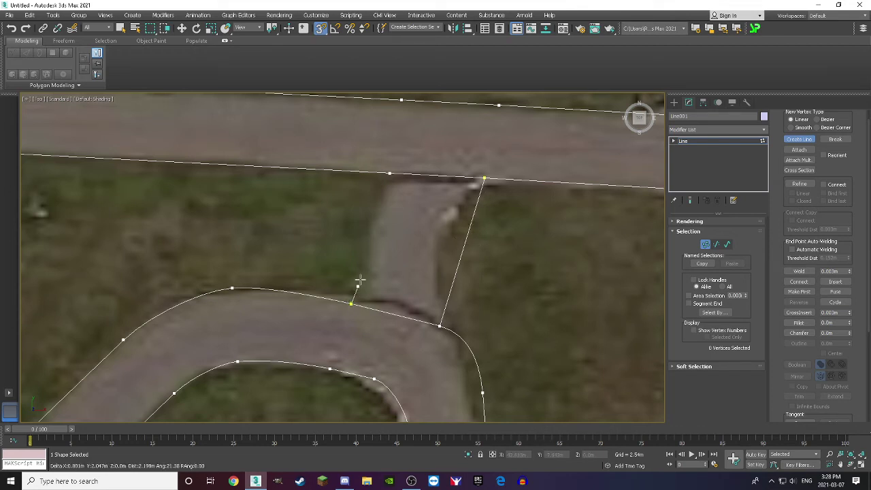
click(390, 175)
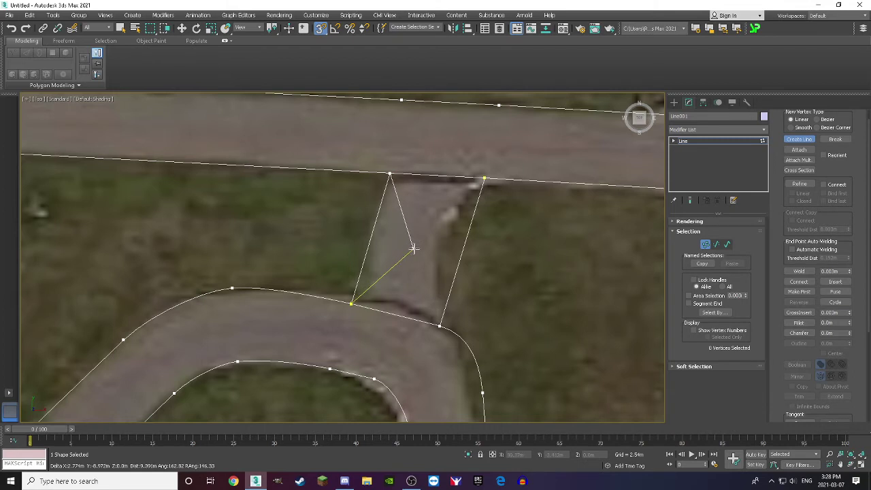
right_click(414, 248)
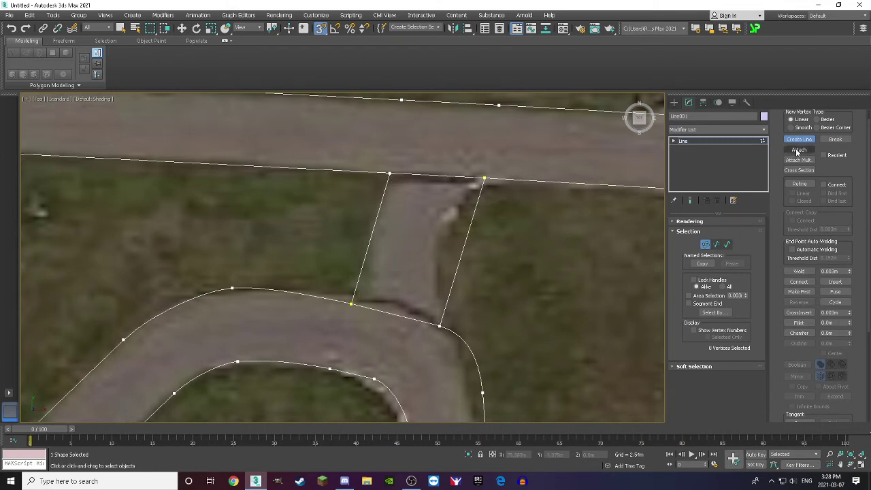
Step: Refine the two side lines of the northern link road with a new vertex midway along each
click(799, 183)
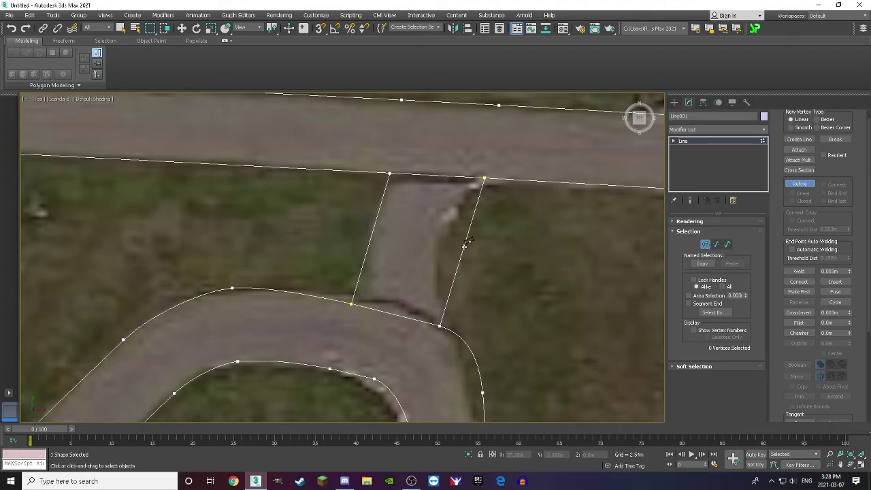
click(463, 248)
key(w)
drag(438, 271, 437, 270)
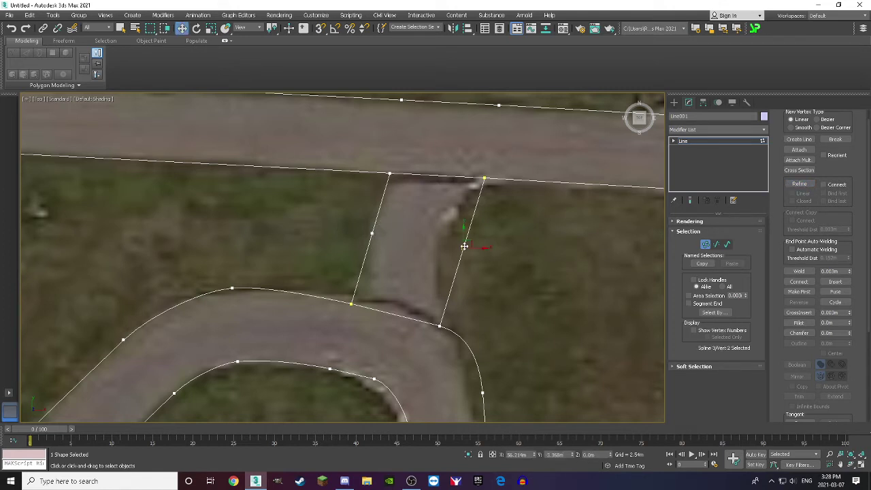
Step: Convert the middle vertex on the northern link's east side to Bezier and move it west onto the road edge
right_click(462, 250)
click(435, 191)
drag(472, 242, 451, 234)
click(443, 254)
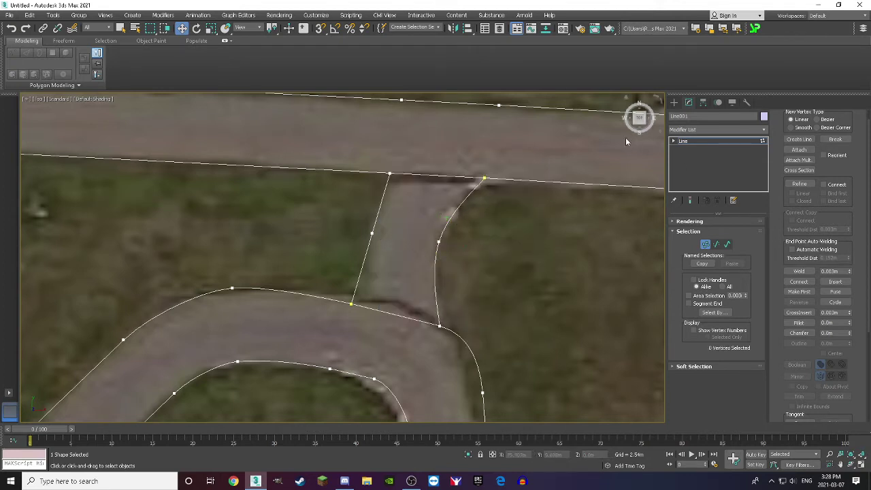
Step: Shift the northern link's two west corners slightly east onto the road edge and make the west side's middle vertex Bezier
drag(346, 291, 365, 296)
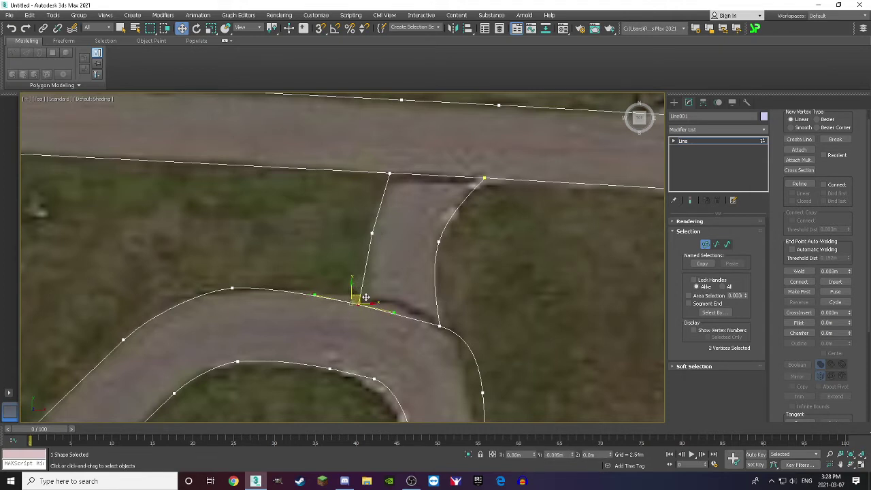
click(391, 175)
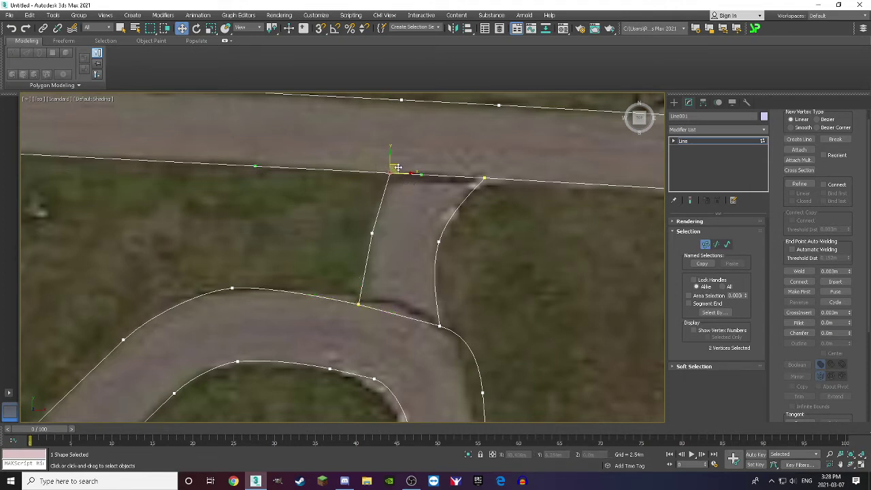
click(373, 233)
right_click(375, 233)
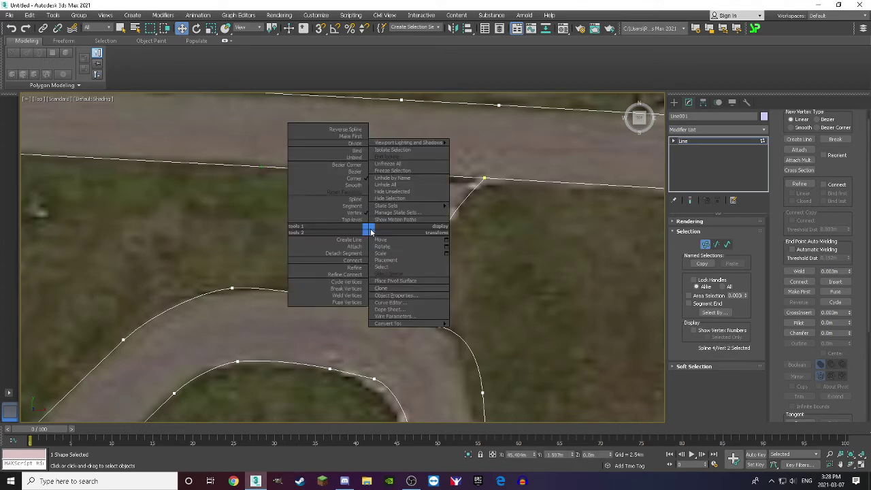
click(353, 174)
click(364, 227)
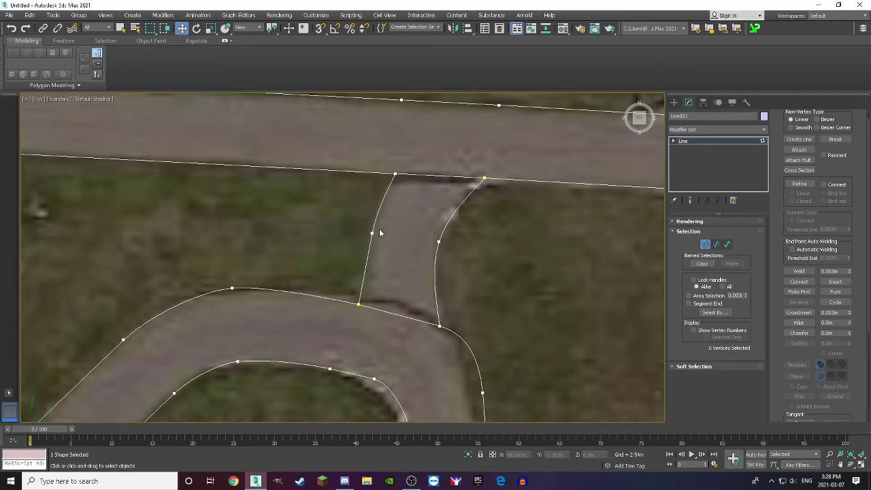
click(375, 233)
click(423, 245)
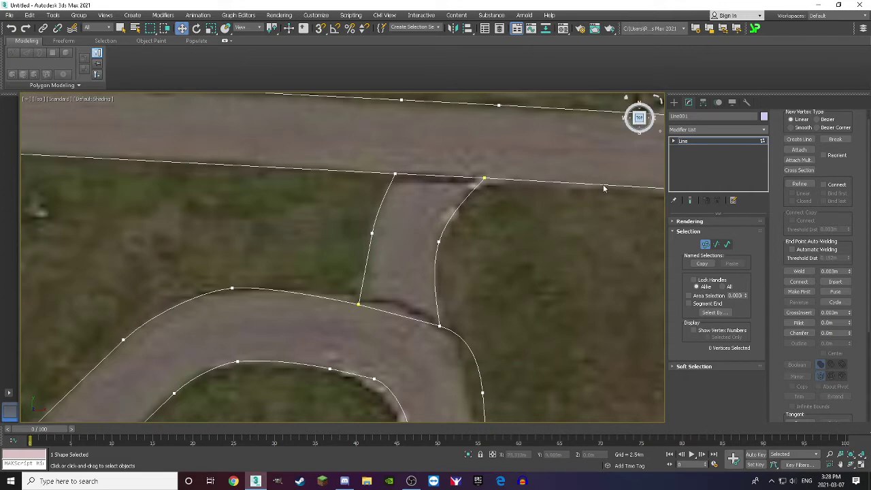
Step: Draw a line along the south side of the southern link road, snapped to its junction vertices on both track sections
scroll(487, 240, down, 5)
scroll(487, 241, up, 4)
scroll(487, 243, up, 4)
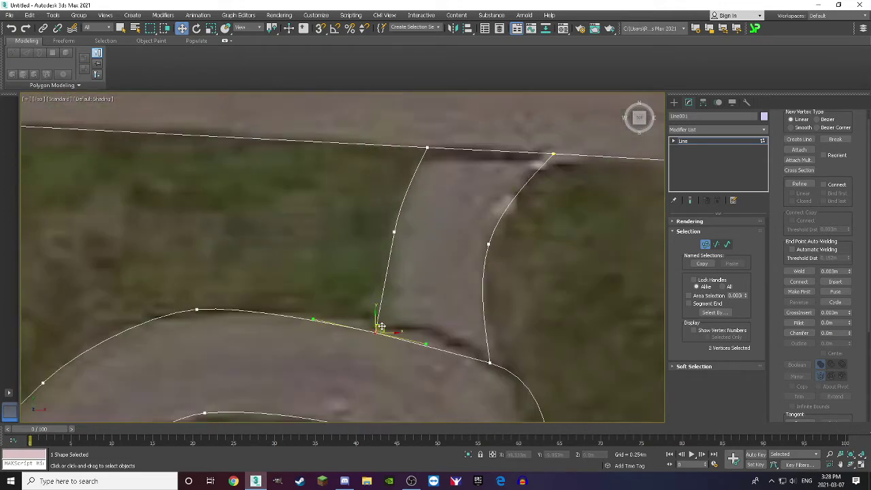
click(413, 268)
scroll(414, 269, down, 6)
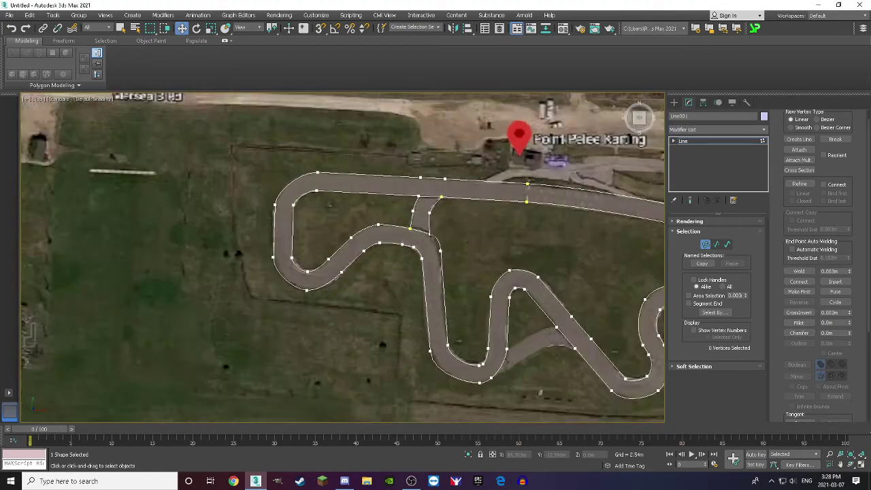
scroll(414, 269, down, 2)
scroll(475, 274, up, 10)
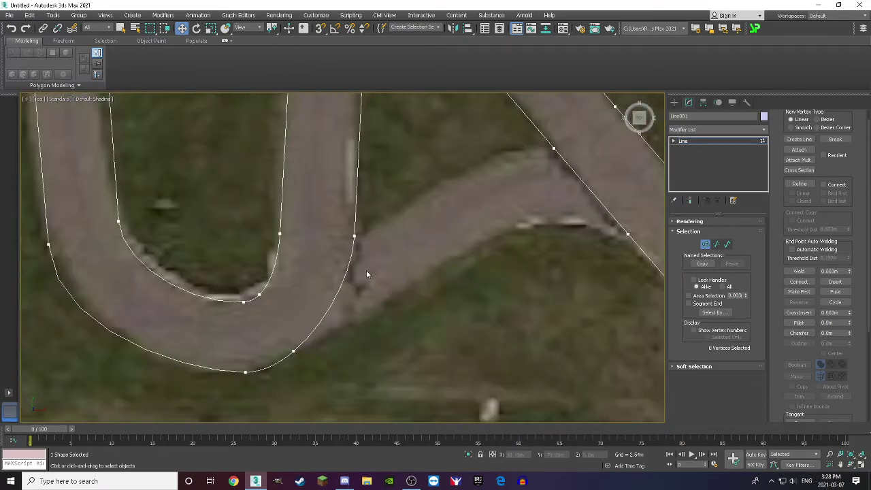
click(799, 138)
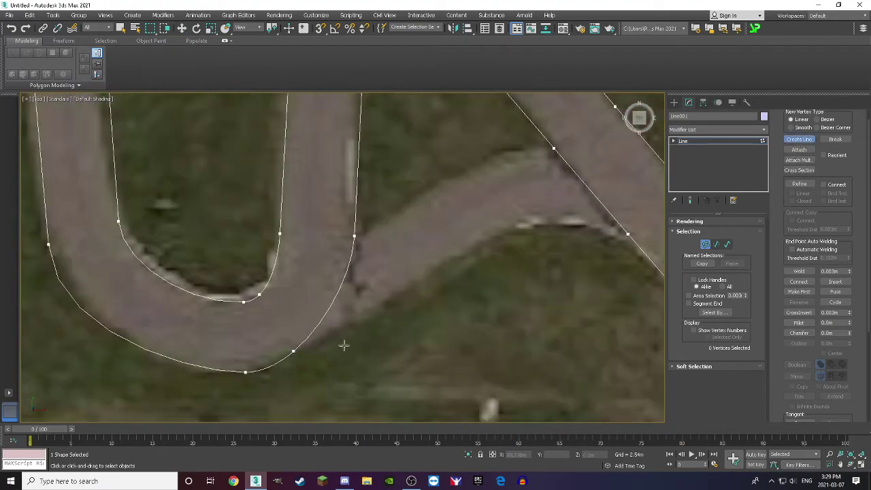
key(s)
click(294, 352)
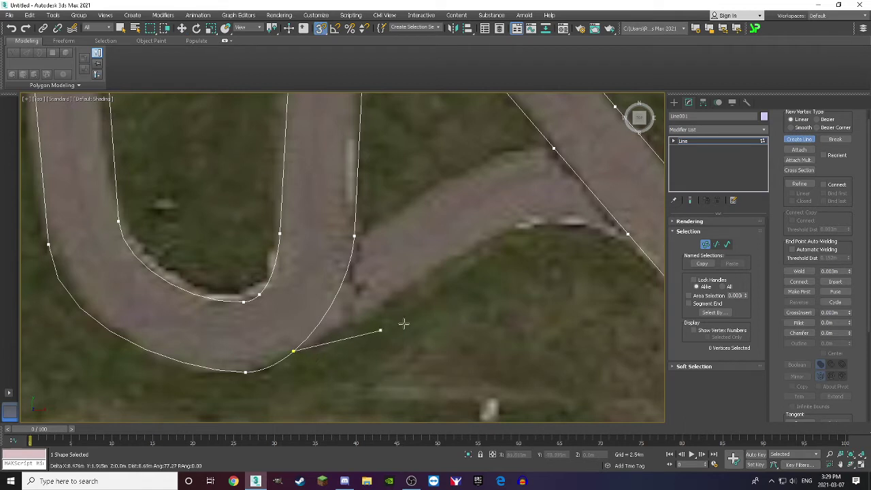
click(628, 235)
Step: Draw a second snapped line between the junction vertices along the north side of the southern link road
scroll(577, 371, down, 5)
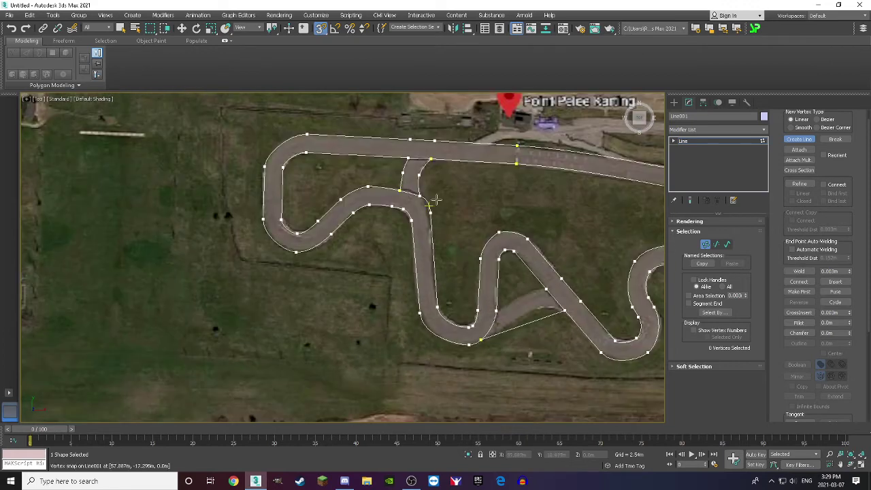
scroll(402, 142, up, 4)
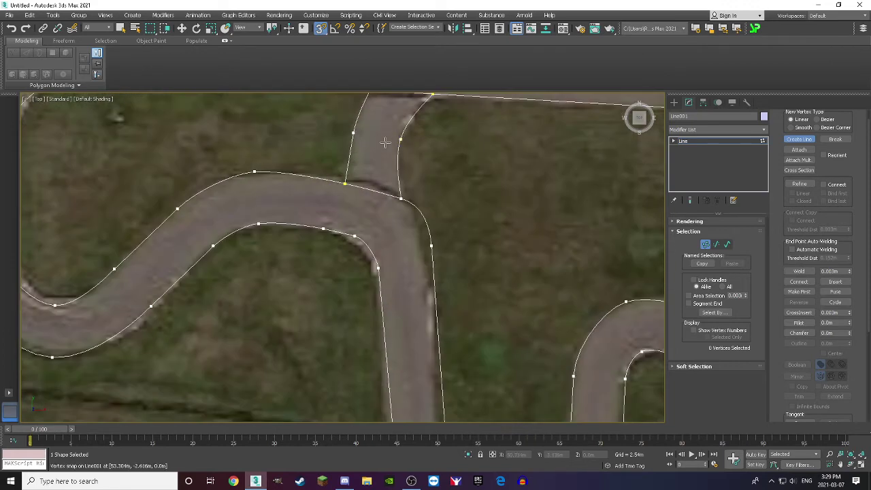
scroll(374, 149, down, 1)
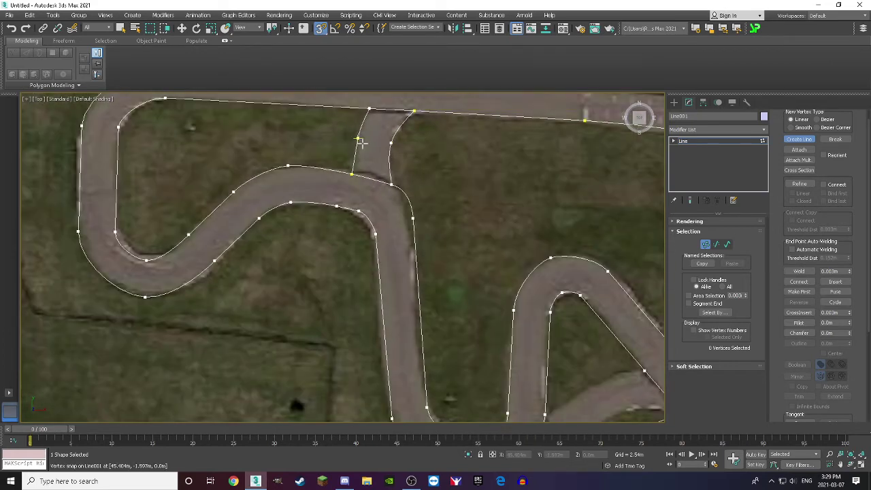
scroll(360, 141, down, 5)
scroll(405, 233, up, 7)
click(377, 260)
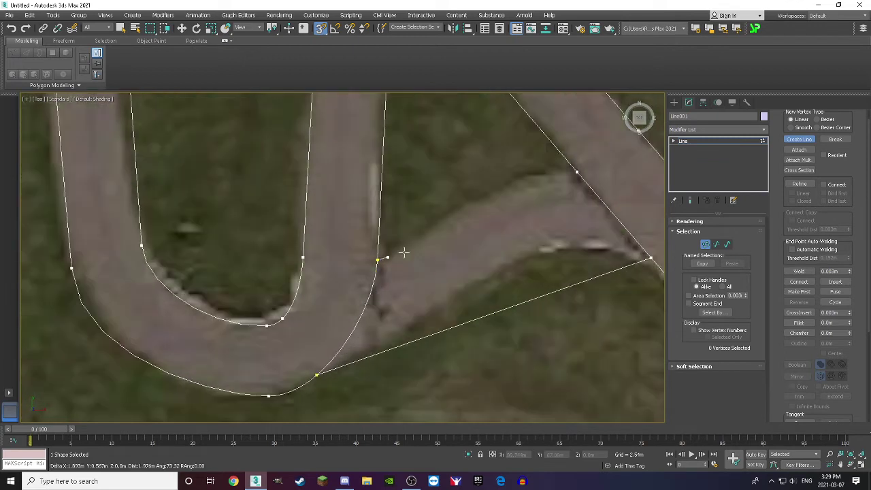
click(576, 174)
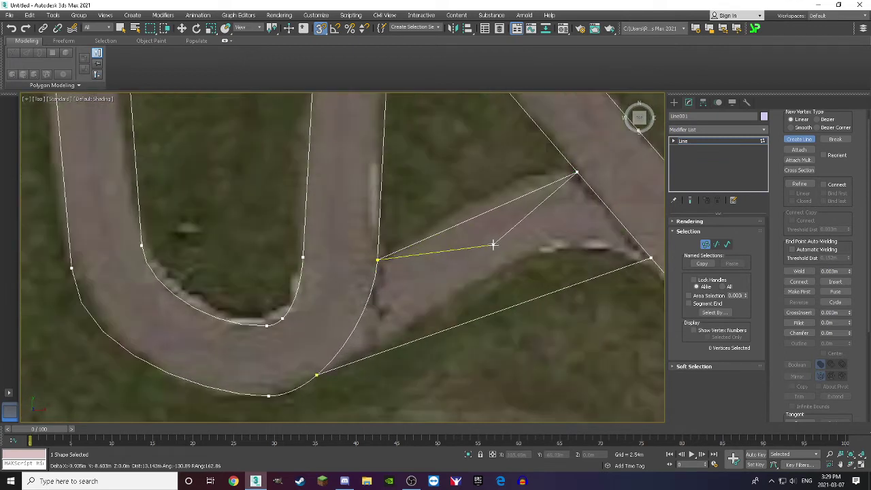
right_click(566, 215)
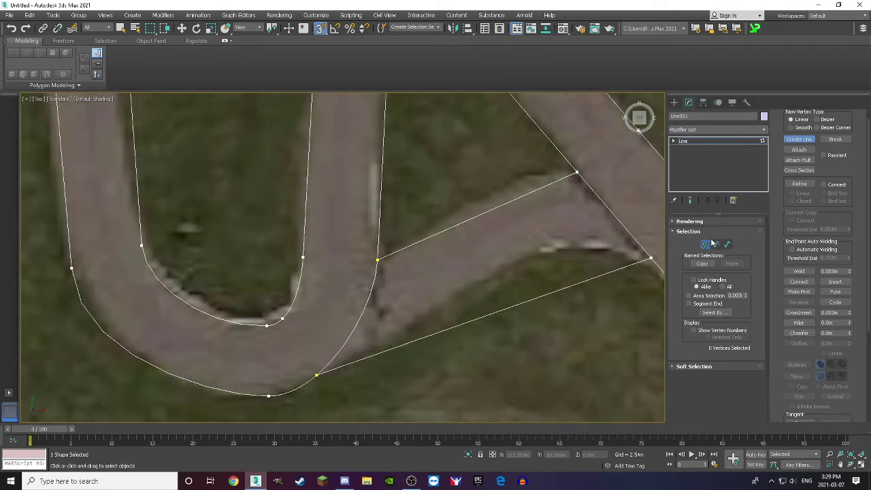
click(794, 139)
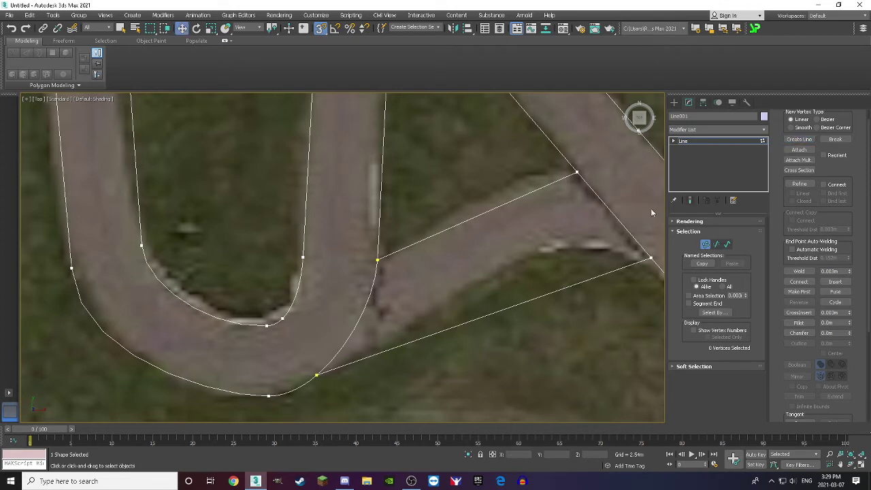
Step: Turn snapping off and refine both side lines of the southern link road with a middle vertex each
click(799, 184)
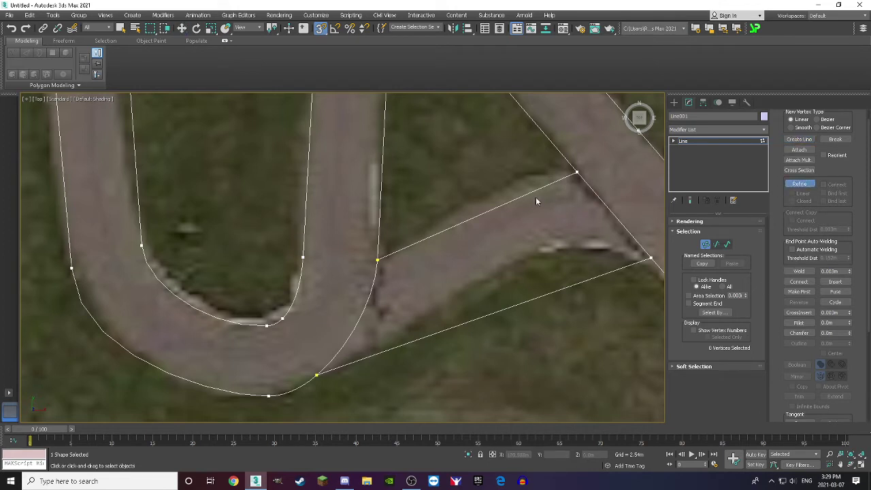
click(486, 213)
key(s)
click(797, 184)
click(513, 306)
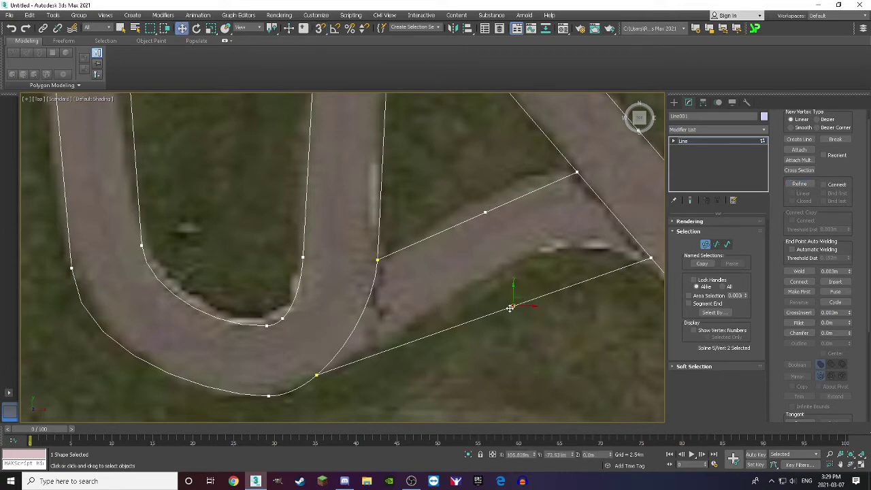
Step: Convert the southern link's lower middle vertex to Bezier, then move it and its handle to follow the road edge
right_click(507, 307)
click(488, 262)
drag(517, 299, 510, 261)
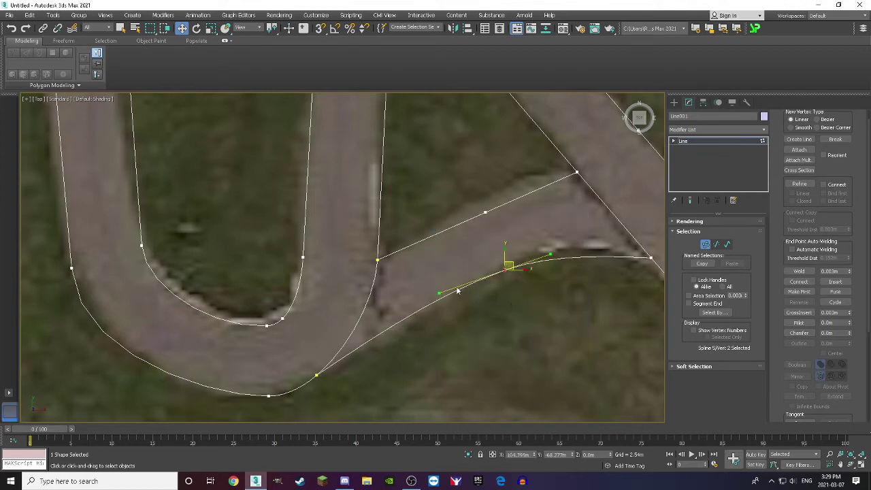
drag(439, 291, 512, 247)
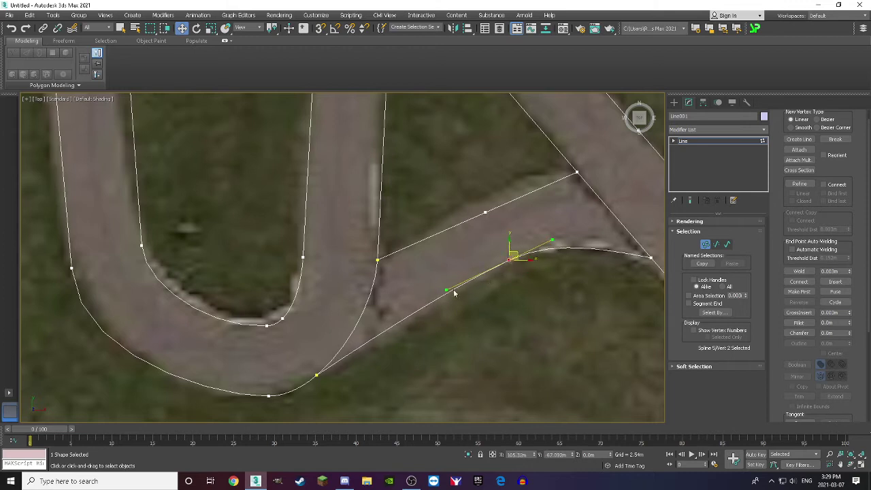
click(406, 335)
Step: Convert the middle vertex on the southern link's north side to Bezier and move it up onto the road edge
click(485, 212)
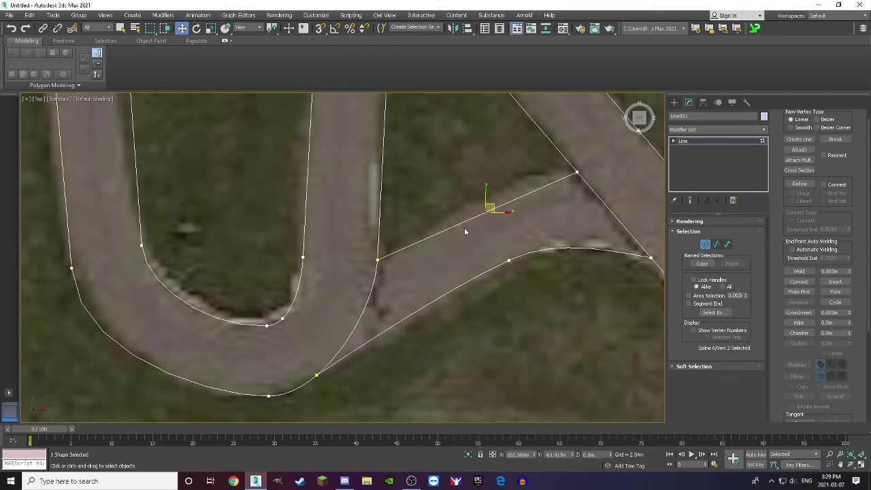
right_click(481, 207)
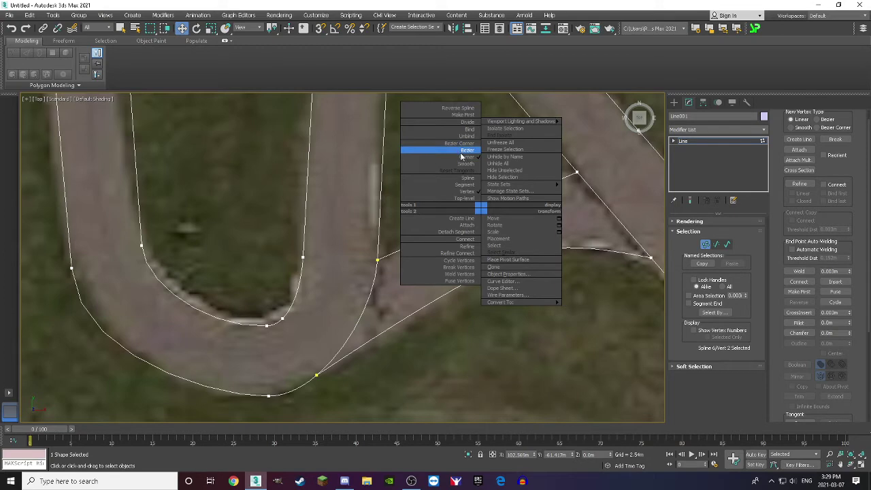
click(460, 151)
drag(491, 211, 487, 198)
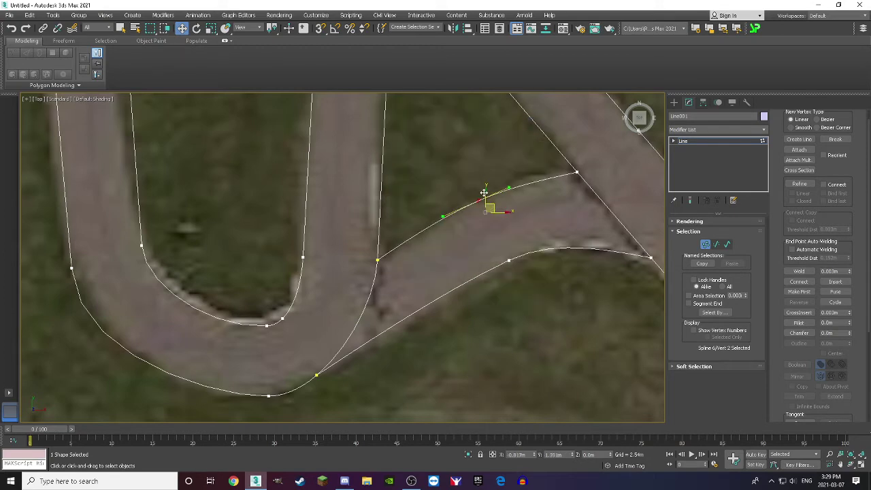
click(509, 179)
Step: Try to connect the inner and outer track edges with Cross Section, starting at the bend west of the northern link road
scroll(478, 218, down, 4)
scroll(479, 219, down, 5)
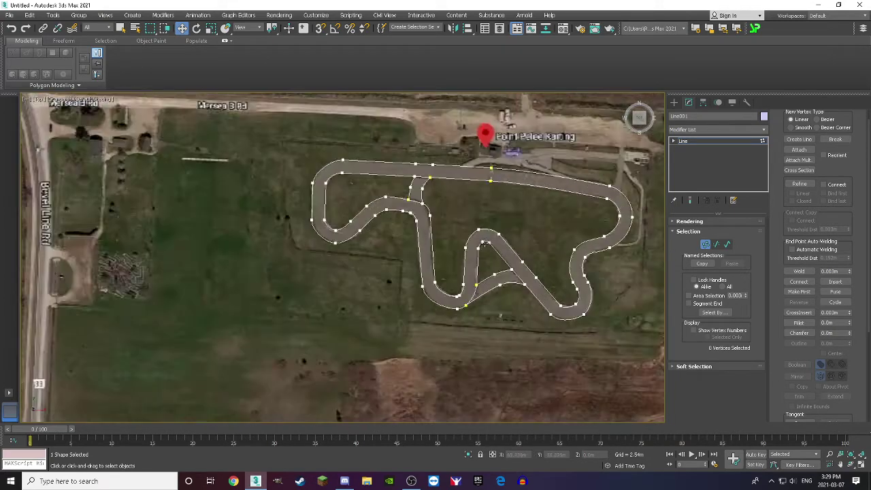
scroll(396, 194, up, 5)
scroll(396, 194, down, 2)
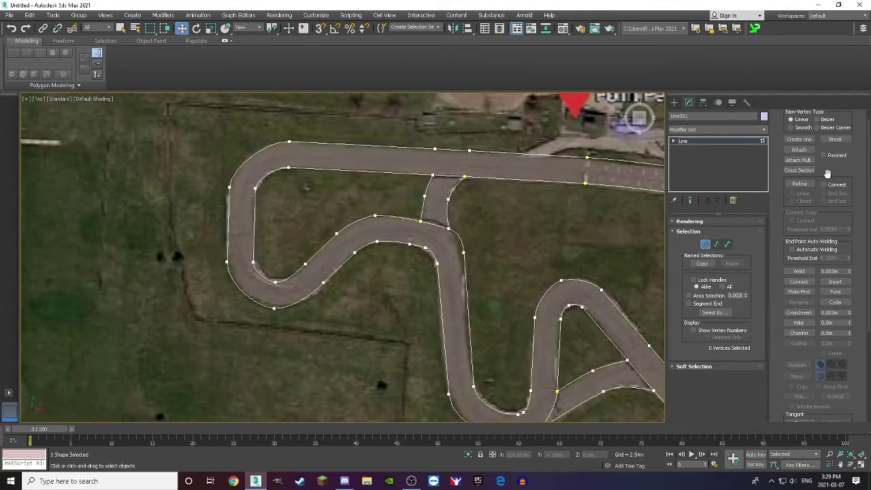
click(799, 170)
scroll(349, 257, up, 3)
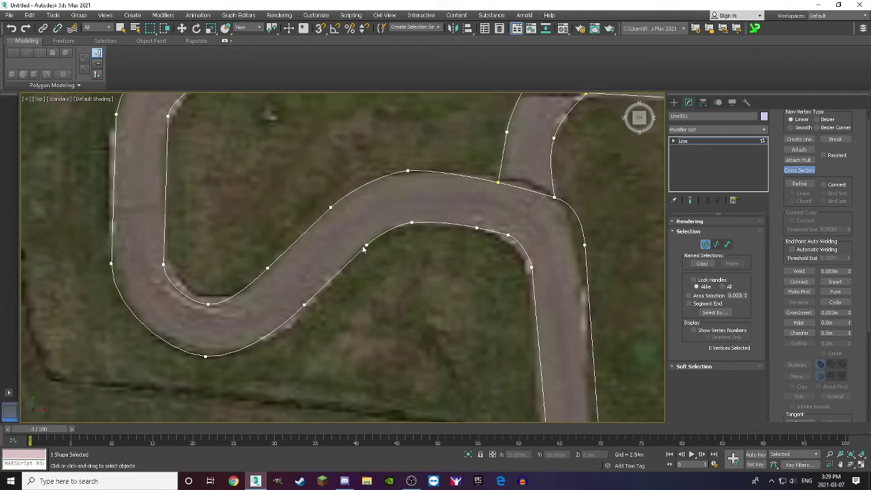
click(366, 243)
click(331, 209)
scroll(398, 273, down, 5)
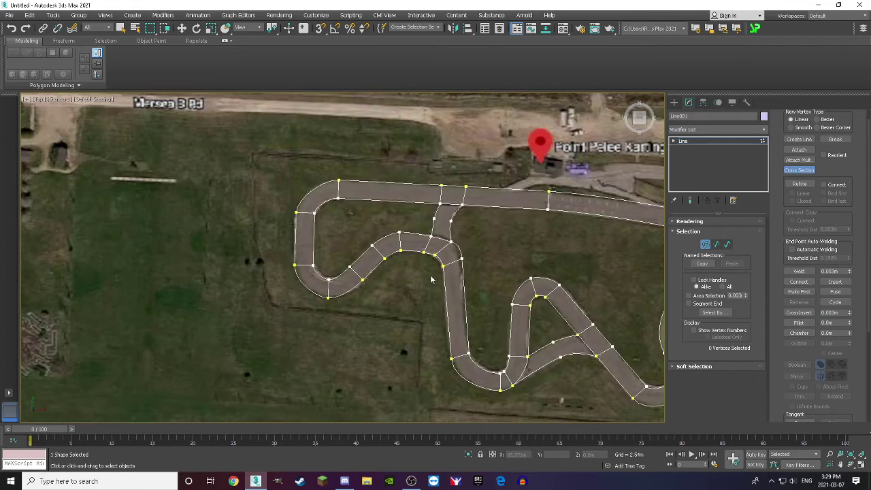
scroll(439, 285, up, 4)
right_click(448, 287)
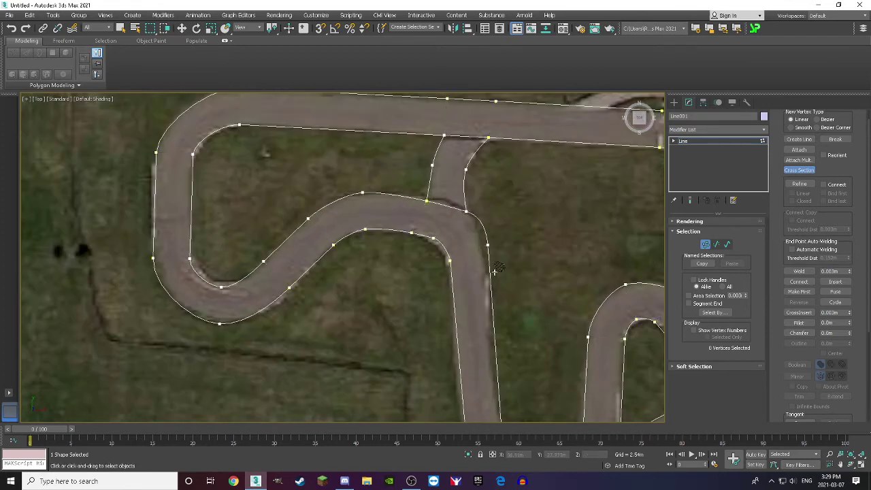
Step: Delete the north-edge vertex at the crest of the bend west of the northern link road, and reactivate Cross Section
scroll(360, 201, up, 2)
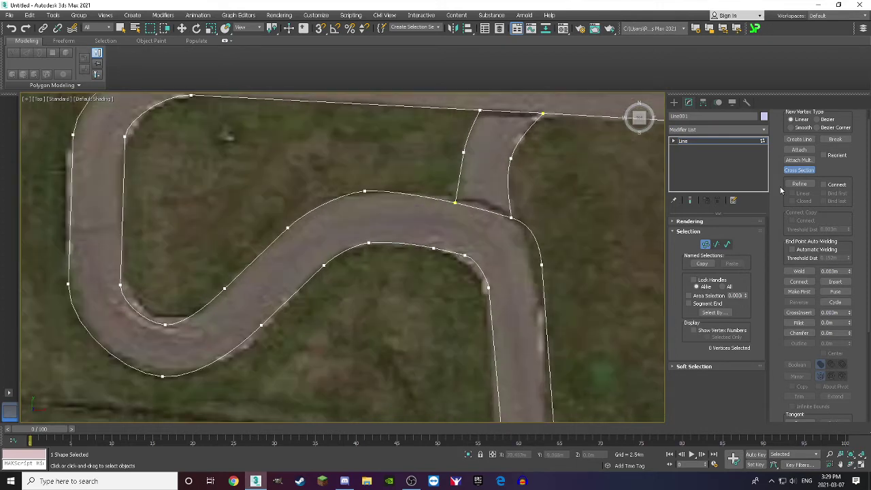
right_click(360, 198)
click(363, 190)
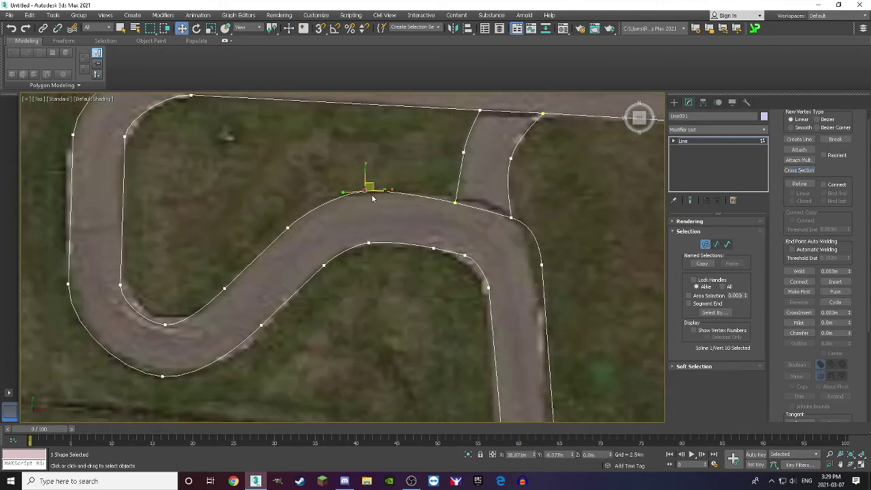
click(330, 172)
click(364, 191)
key(Delete)
click(799, 171)
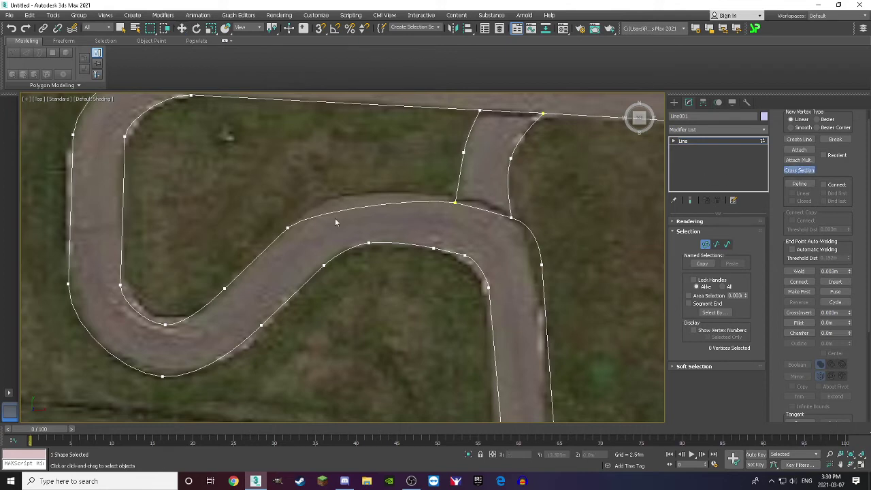
Step: Try to connect the track's two edges with Cross Section at the bend west of the northern link, and inspect the sections around the circuit
click(287, 228)
click(324, 266)
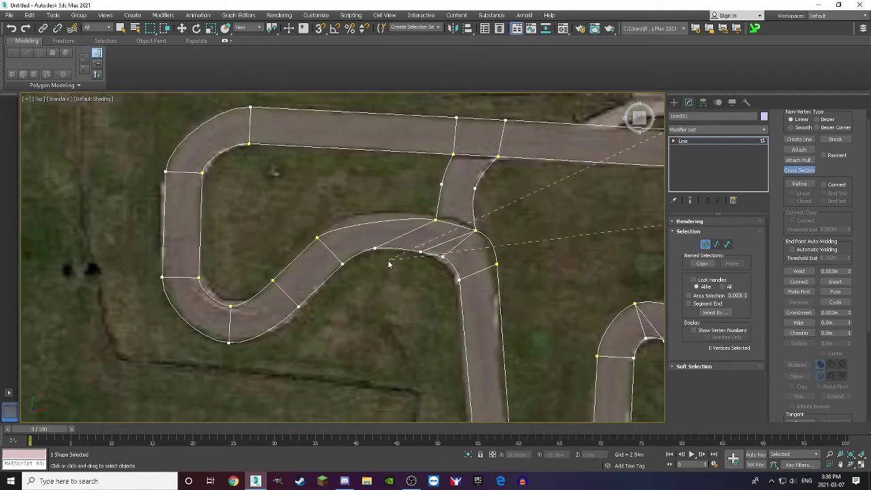
scroll(367, 262, down, 2)
scroll(387, 255, down, 2)
scroll(437, 234, up, 3)
scroll(476, 241, down, 4)
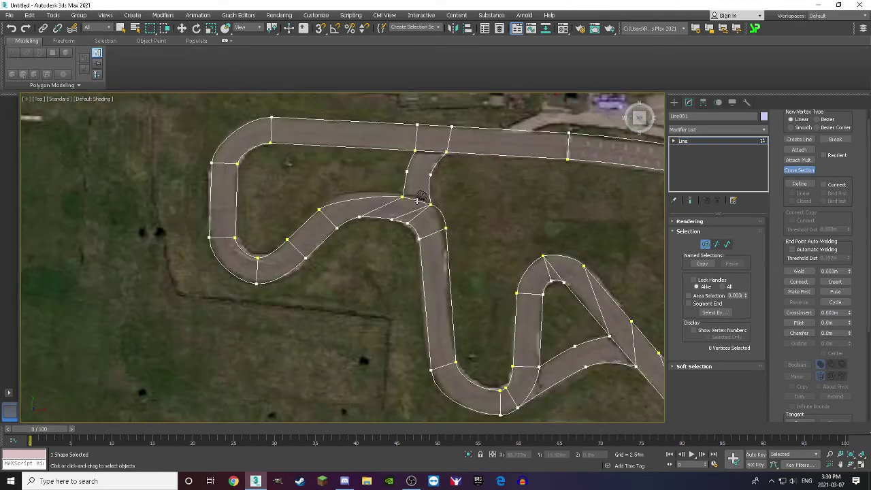
scroll(573, 255, up, 2)
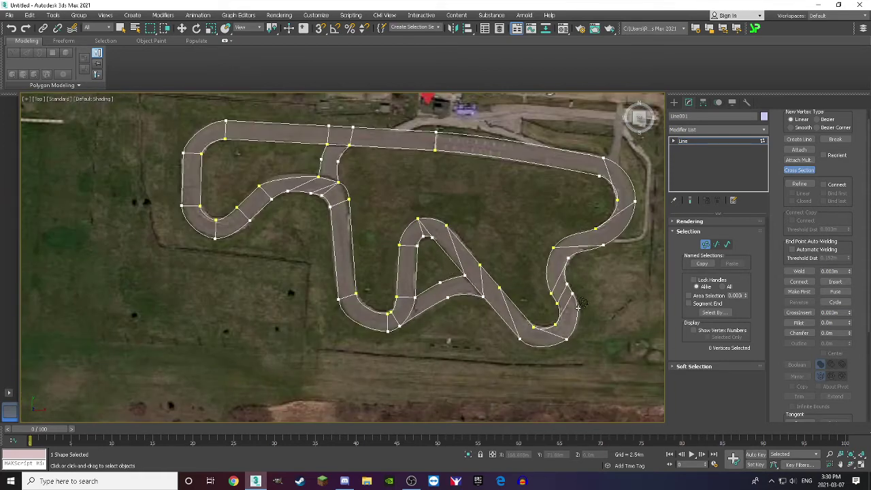
scroll(308, 182, up, 4)
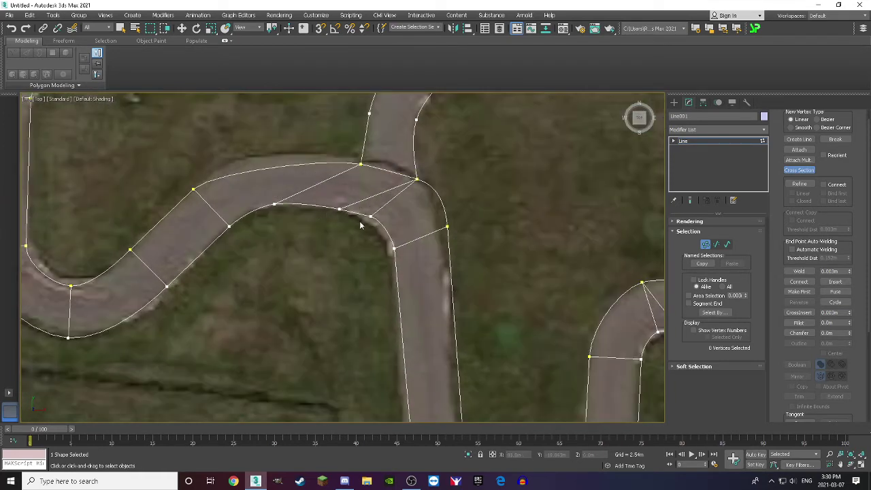
Step: Undo the cross sections and the deletion of the north-edge crest vertex west of the northern link road, and clear the vertex selection
key(ctrl+z)
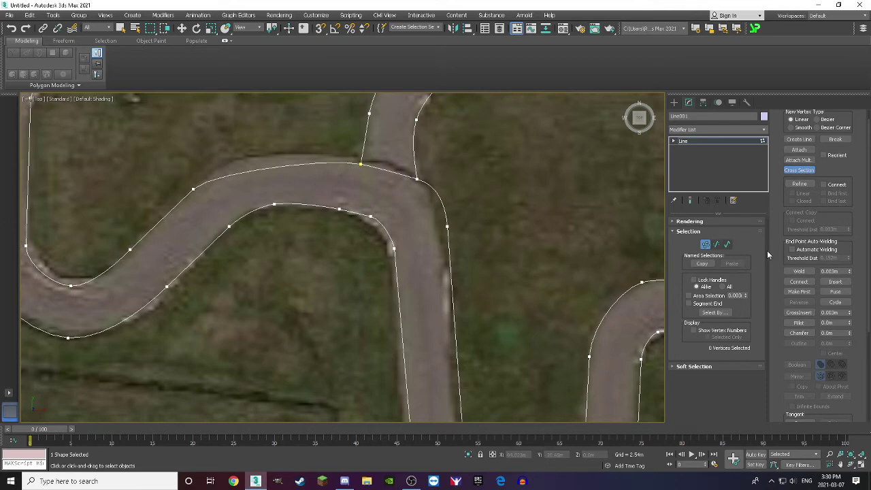
scroll(275, 165, down, 4)
scroll(346, 192, up, 5)
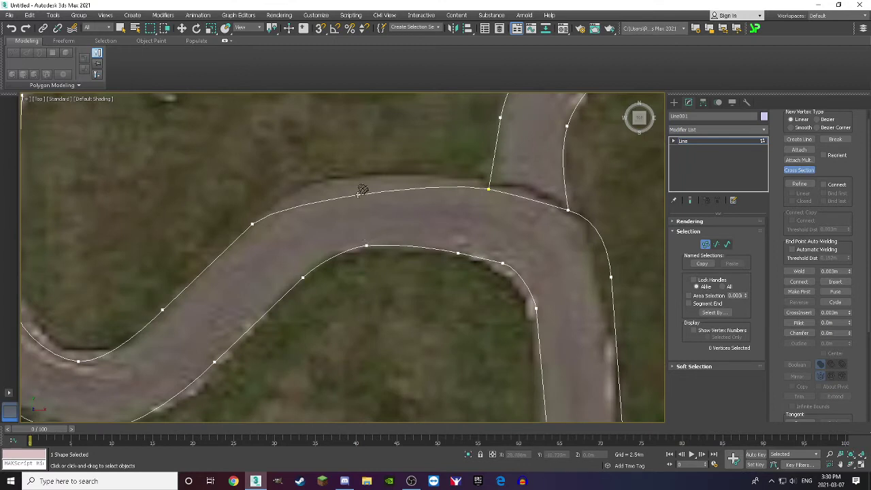
click(359, 194)
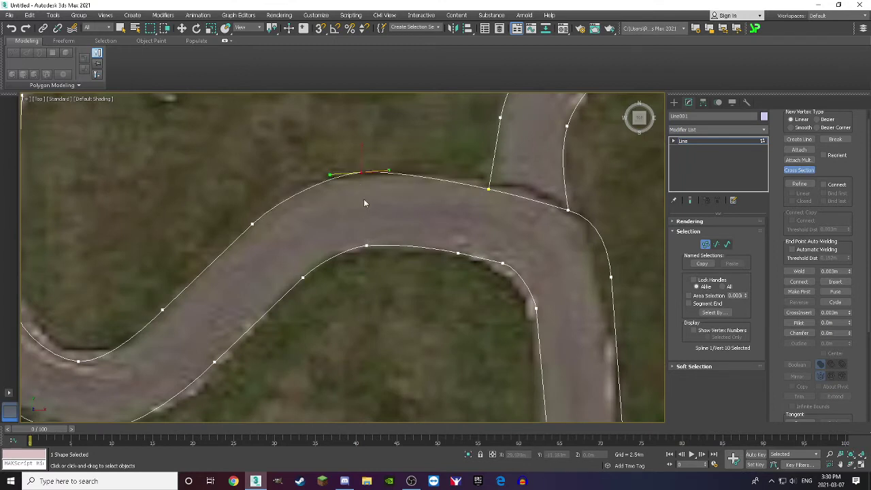
key(w)
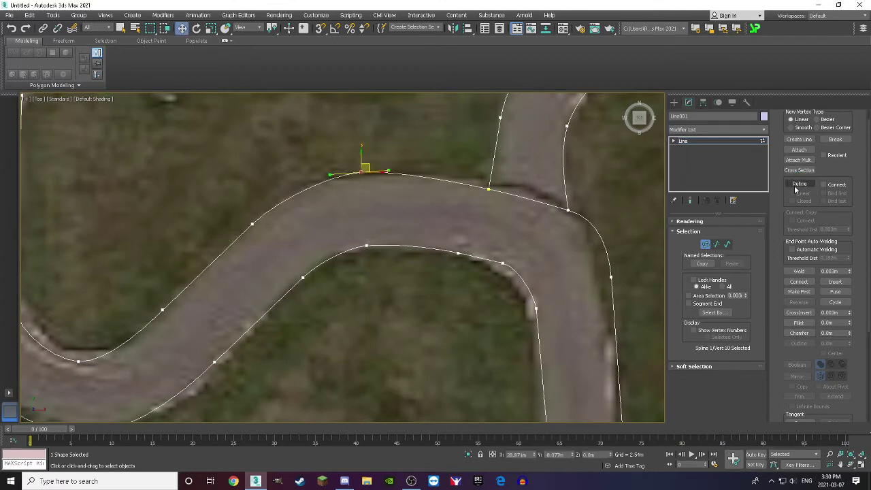
click(376, 194)
Step: Connect the south and north track edges with Cross Section, starting at the crest of the bend west of the northern link road
scroll(372, 193, down, 4)
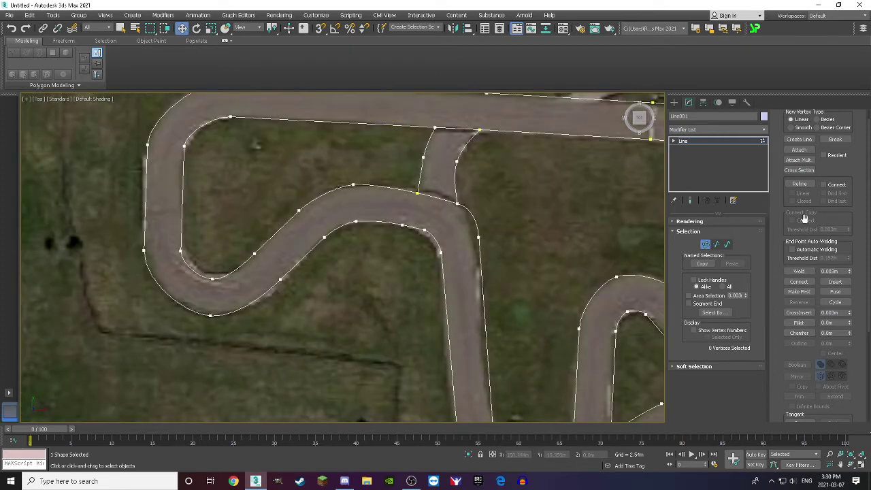
click(799, 170)
scroll(355, 209, up, 2)
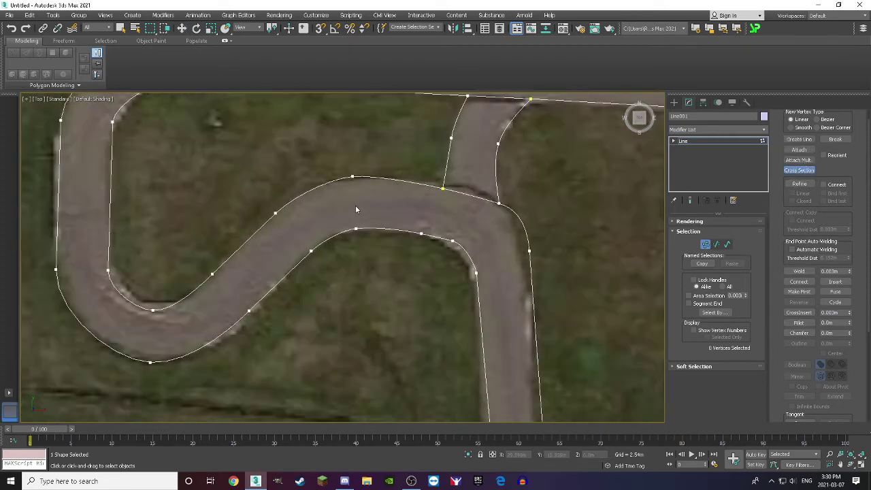
click(358, 228)
click(353, 182)
scroll(395, 268, down, 4)
scroll(471, 315, up, 4)
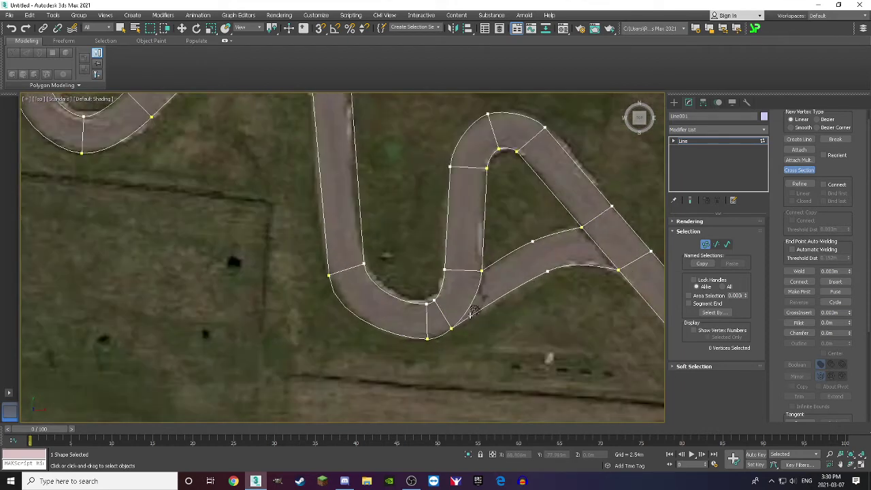
scroll(534, 262, down, 2)
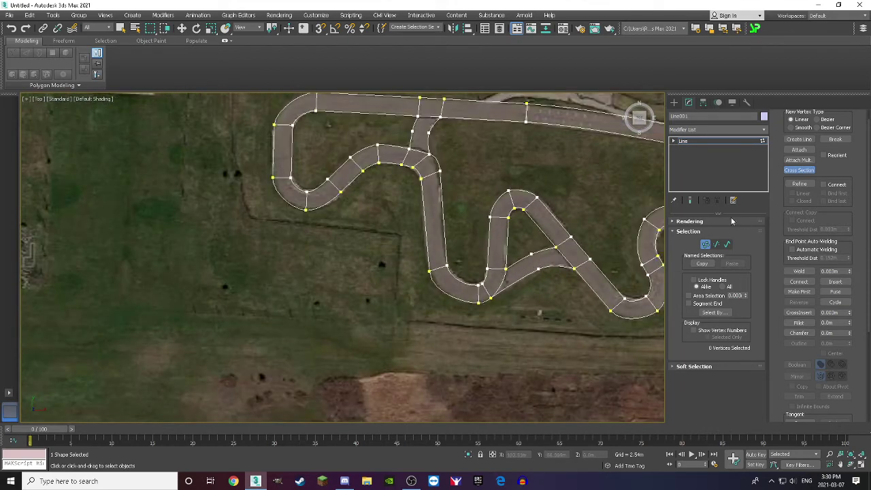
Step: Draw a vertex-snapped line across the northern link road between the middle vertices of its two sides
click(798, 139)
key(s)
scroll(416, 136, up, 3)
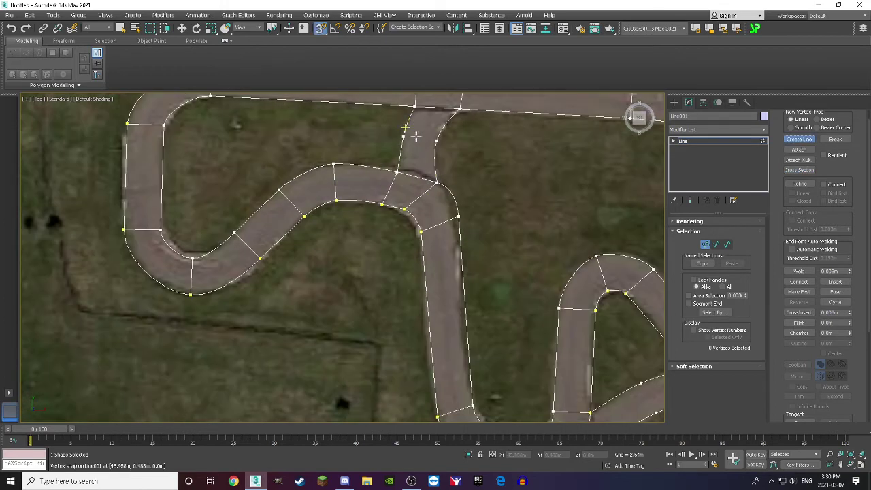
scroll(415, 136, up, 3)
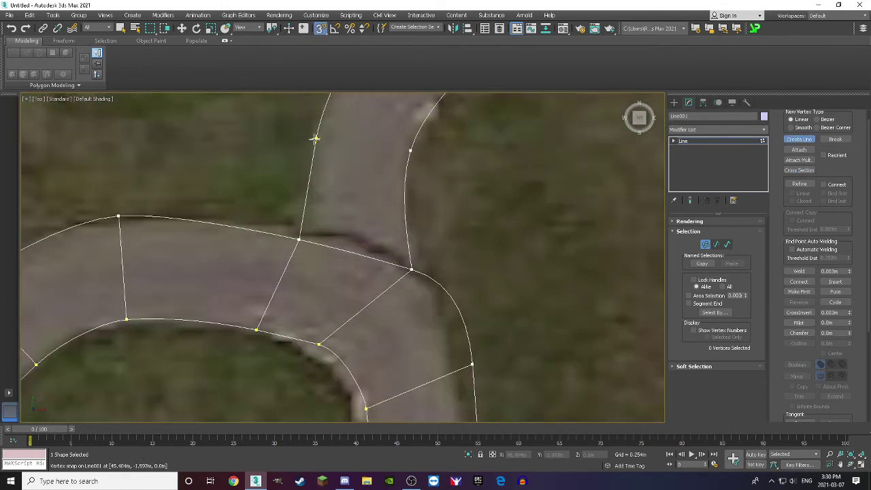
click(316, 137)
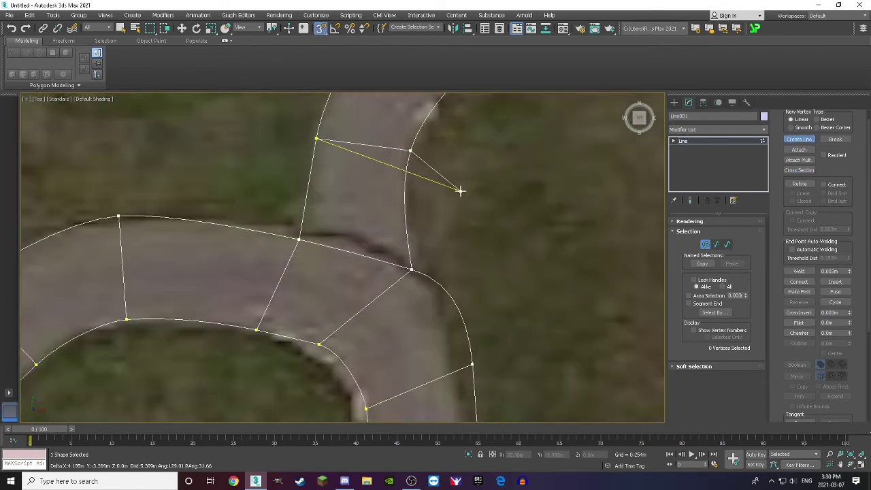
Step: Draw a vertex-snapped line across the southern link road between its middle vertices, and finish creating lines
scroll(393, 145, down, 4)
scroll(393, 146, down, 2)
scroll(462, 189, up, 8)
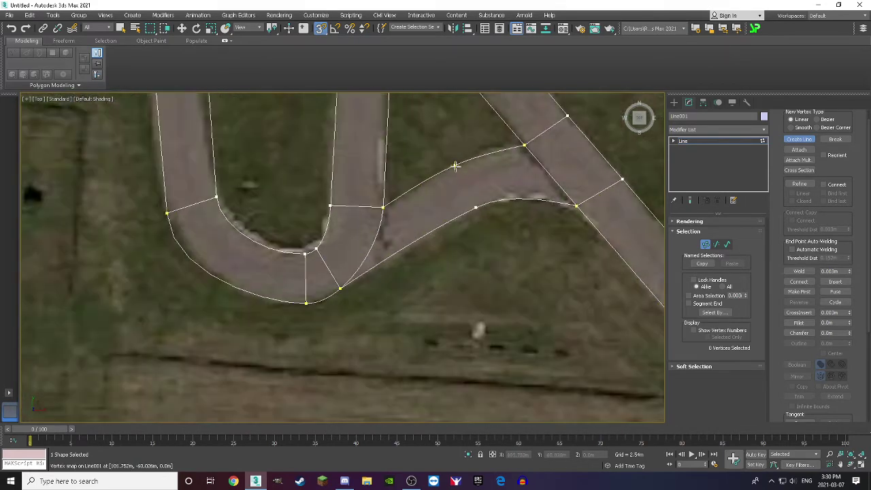
scroll(492, 285, down, 4)
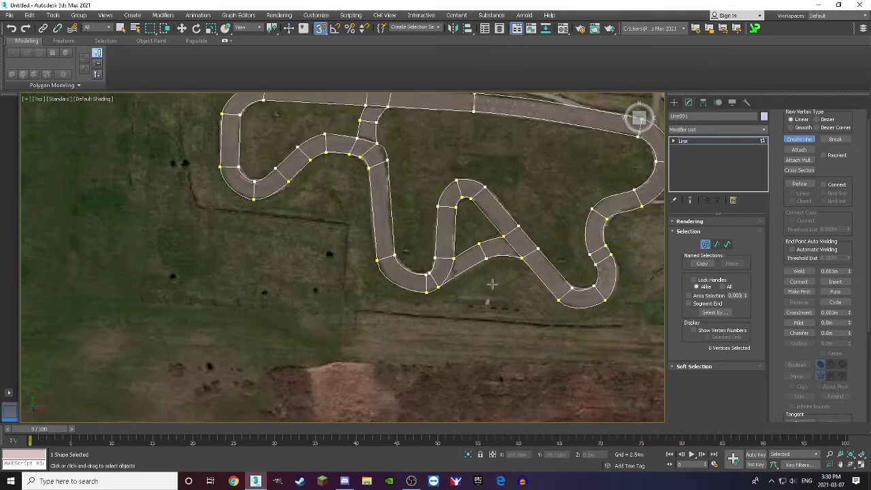
scroll(319, 191, up, 2)
scroll(334, 251, down, 4)
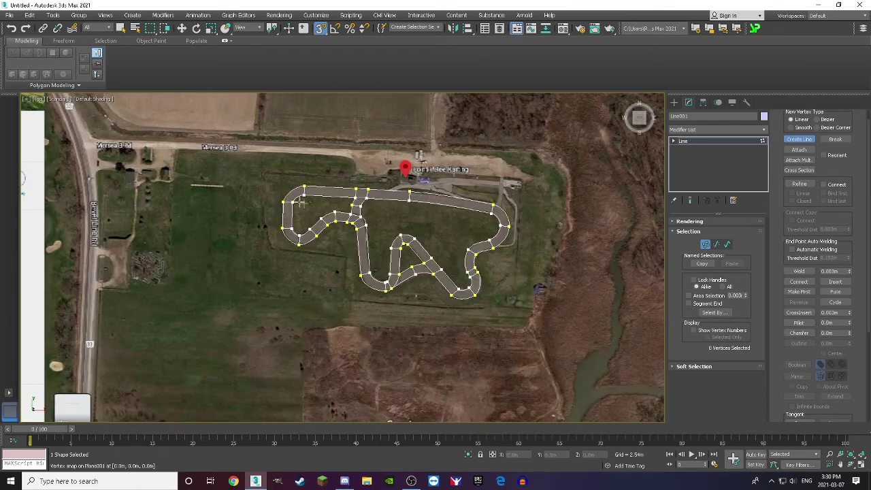
scroll(232, 200, up, 5)
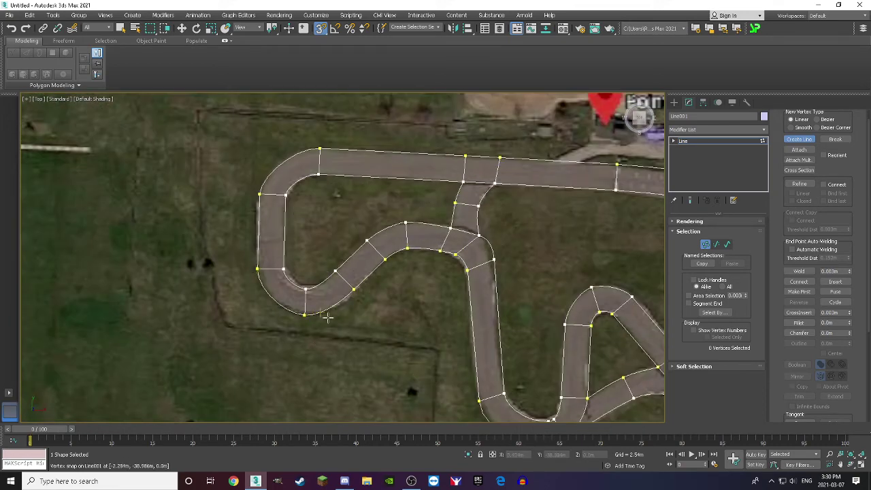
click(799, 139)
key(w)
Step: Rename the track spline object as TRKASPH
scroll(306, 221, down, 2)
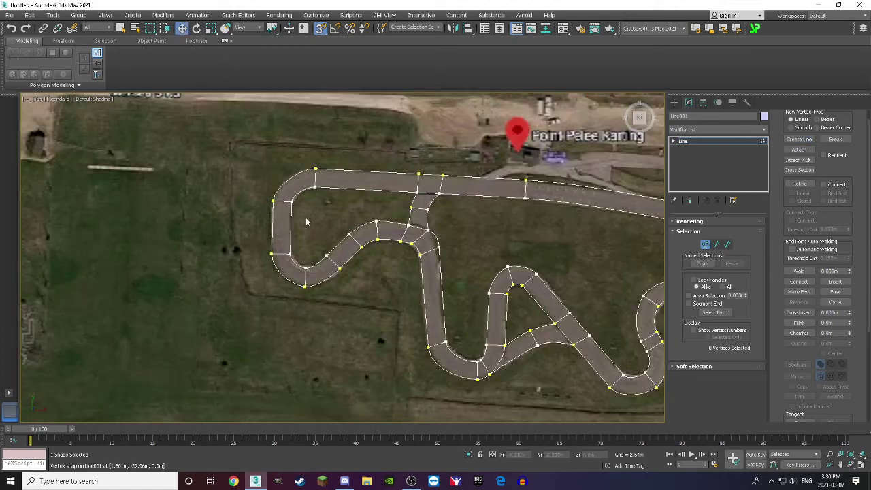
scroll(305, 217, down, 3)
scroll(404, 275, up, 5)
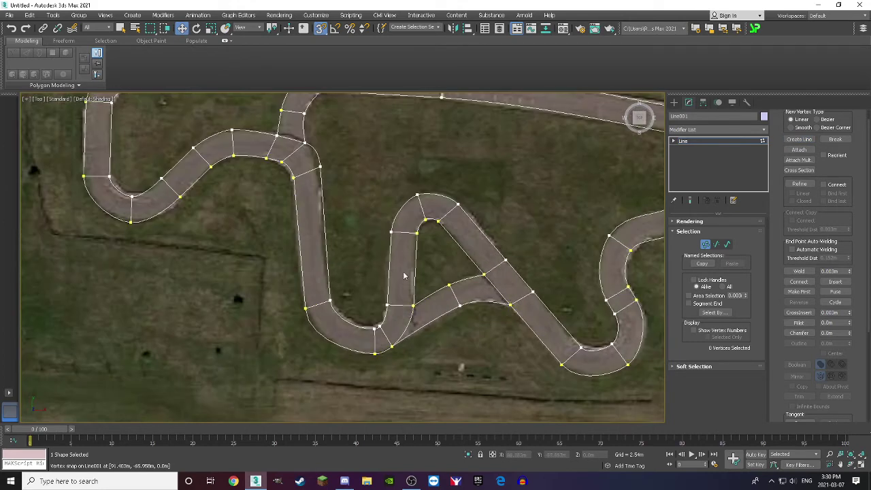
click(704, 117)
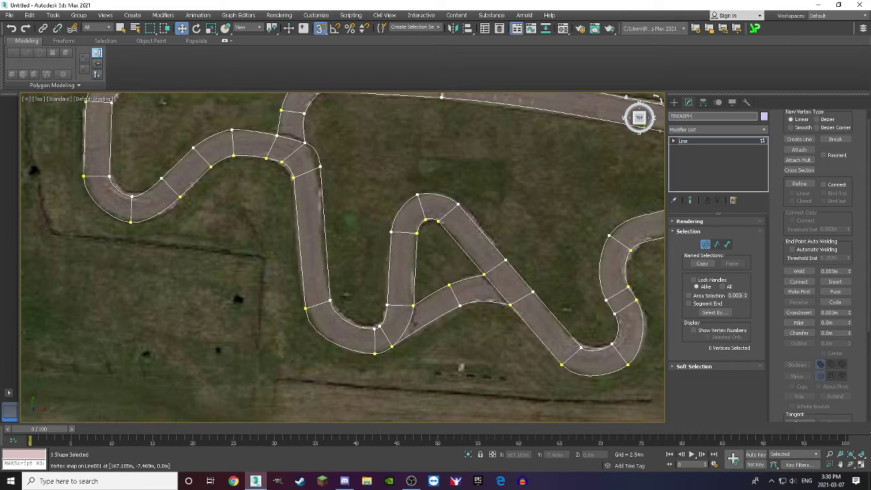
Step: Apply the Surface modifier to the TRKASPH spline
click(699, 132)
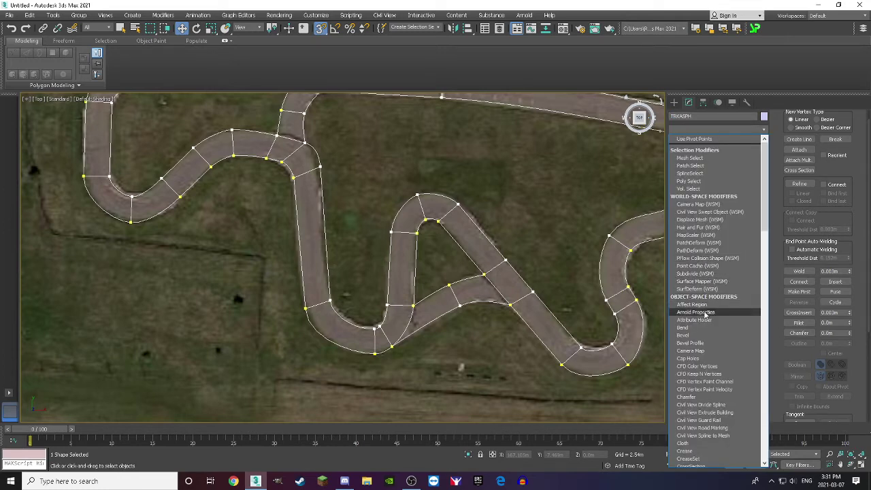
scroll(700, 340, down, 6)
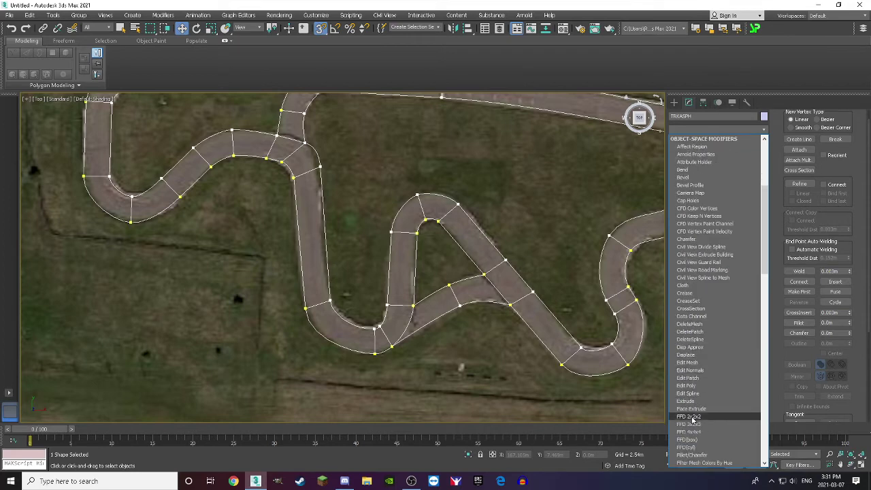
scroll(692, 408, down, 15)
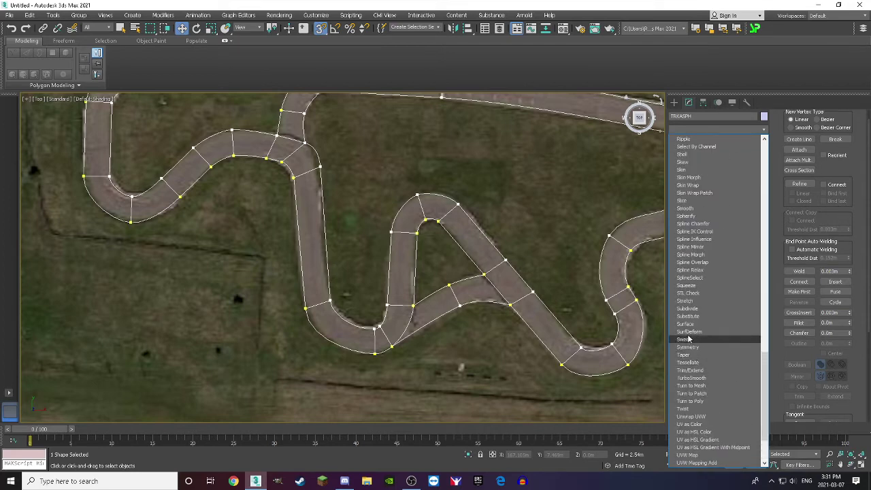
click(686, 330)
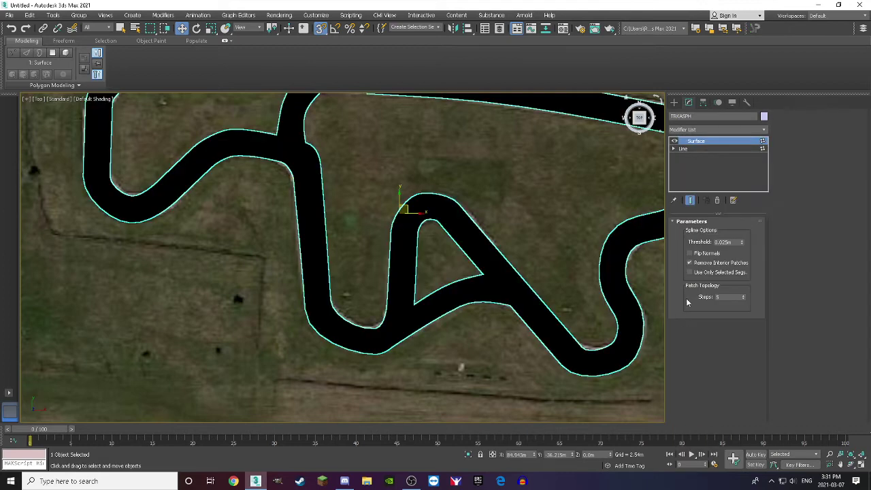
Step: Enable Flip Normals for the track surface, toggling it for comparison, and turn off snapping
click(689, 253)
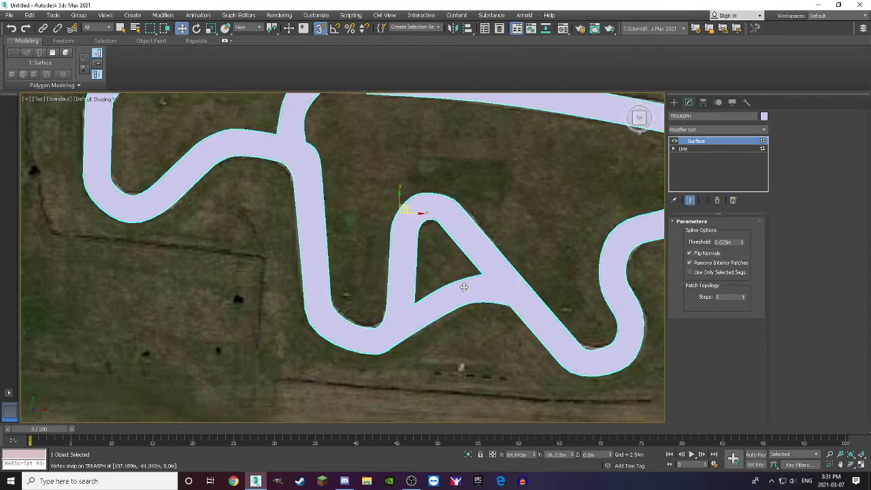
key(s)
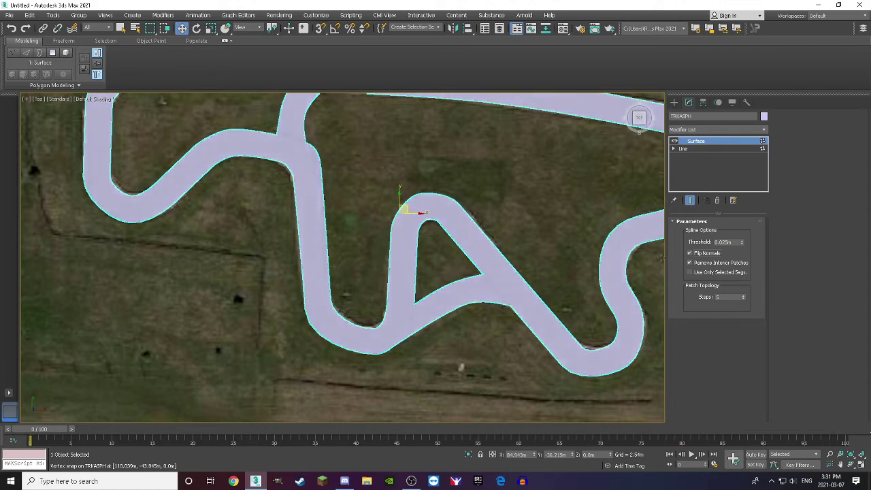
click(689, 254)
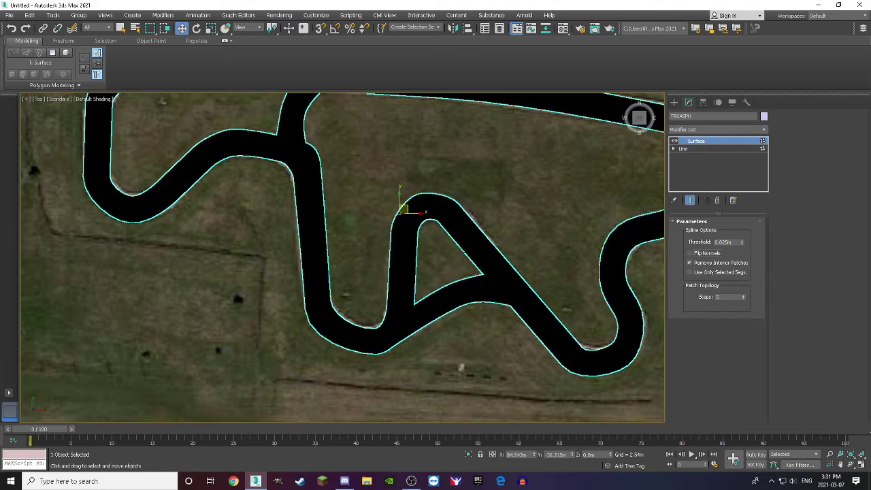
click(689, 253)
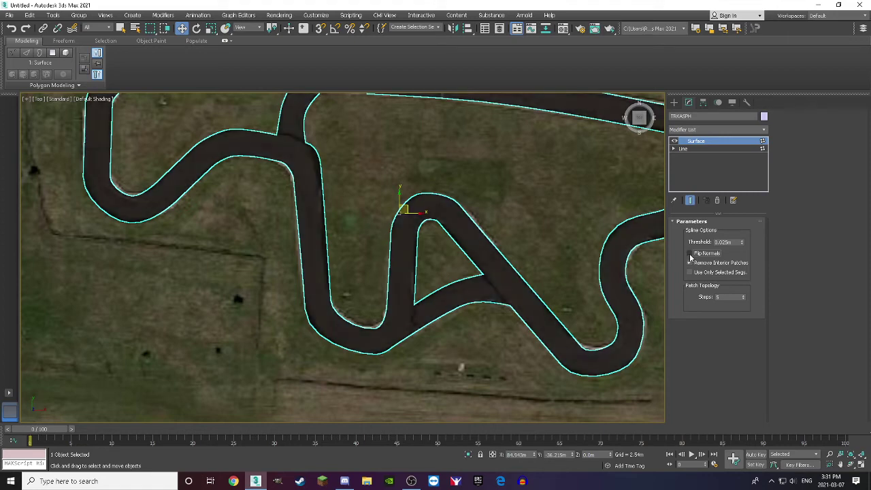
Step: Test the track surface with 0 patch topology steps, set the steps to 25, and check the curves
click(742, 298)
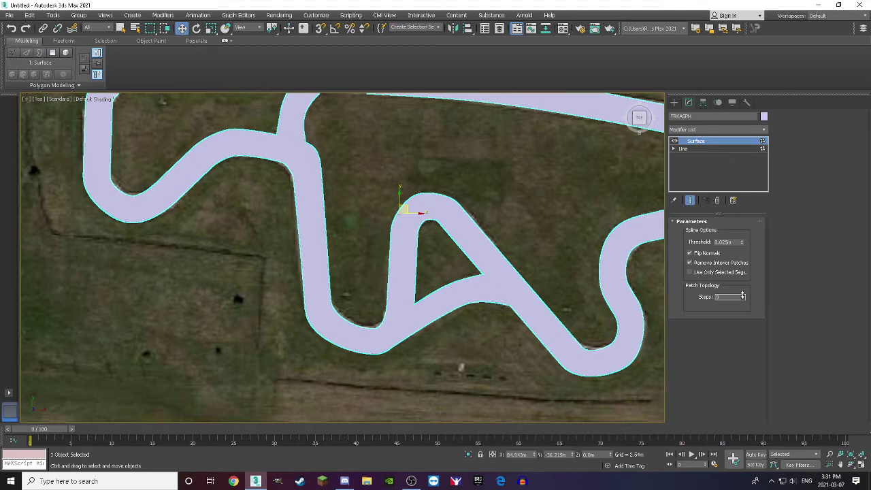
drag(742, 296, 743, 311)
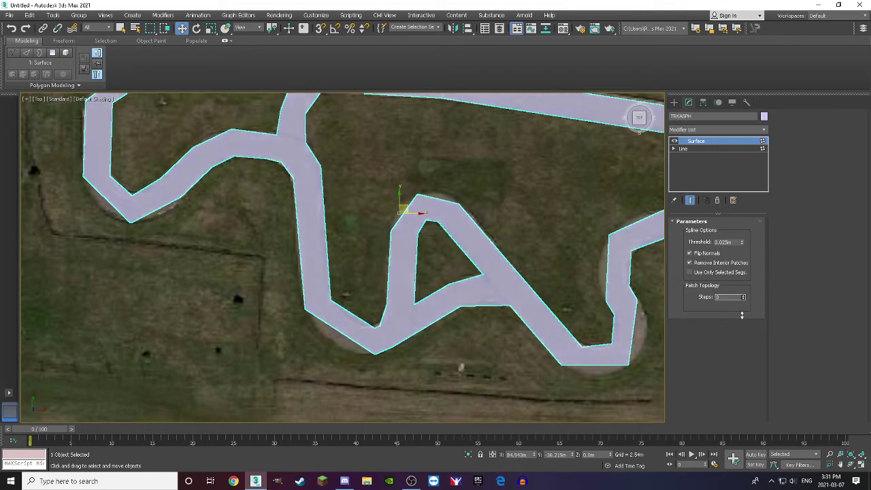
drag(743, 309, 743, 288)
scroll(545, 320, down, 4)
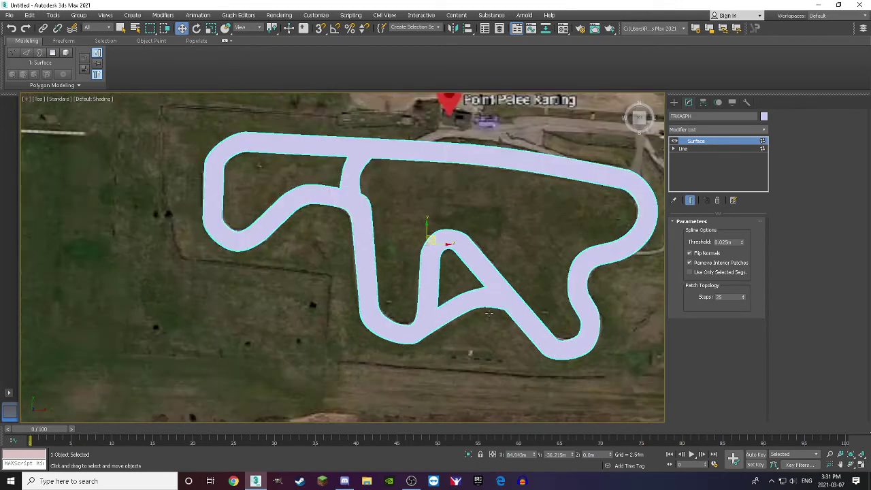
scroll(554, 324, up, 5)
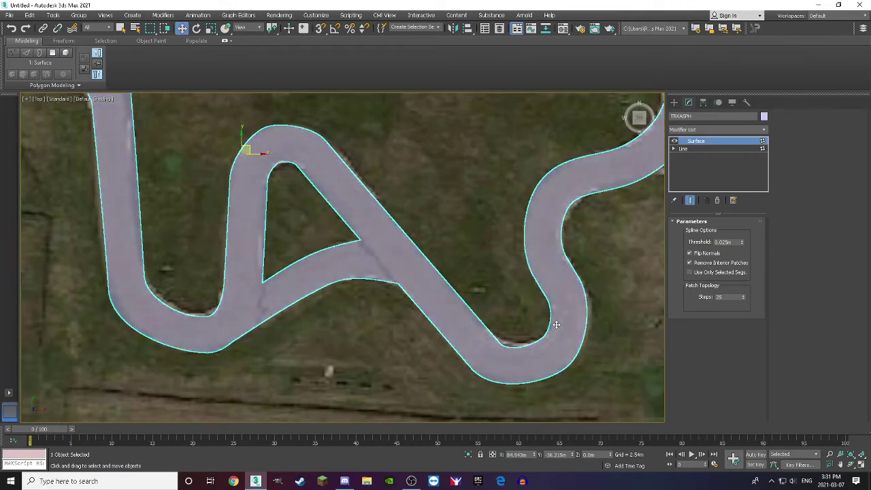
scroll(556, 325, down, 1)
scroll(515, 297, down, 3)
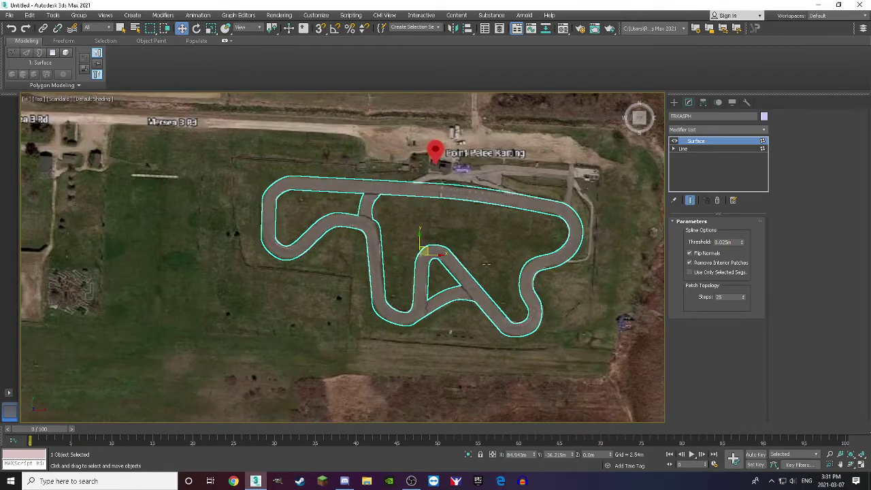
Step: Add an Edit Poly modifier above Surface on TRKASPH and inspect the track mesh at vertex level
scroll(401, 222, up, 3)
scroll(335, 231, down, 3)
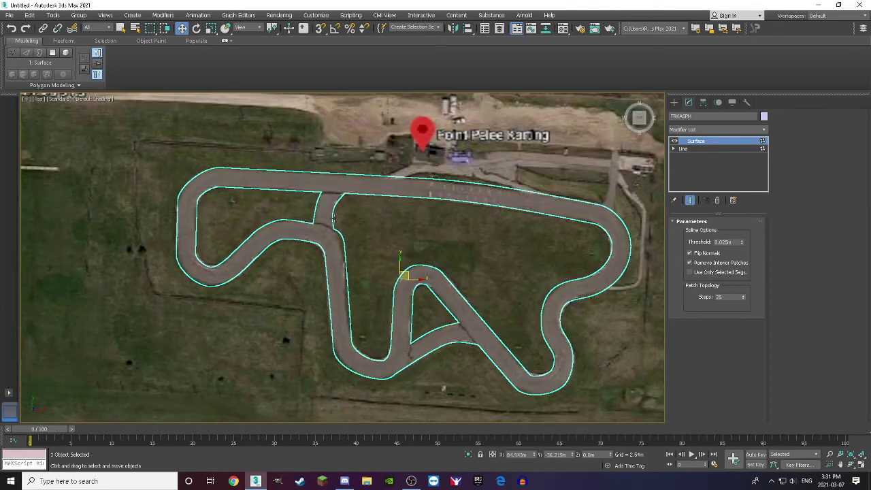
scroll(335, 218, up, 4)
scroll(335, 219, down, 2)
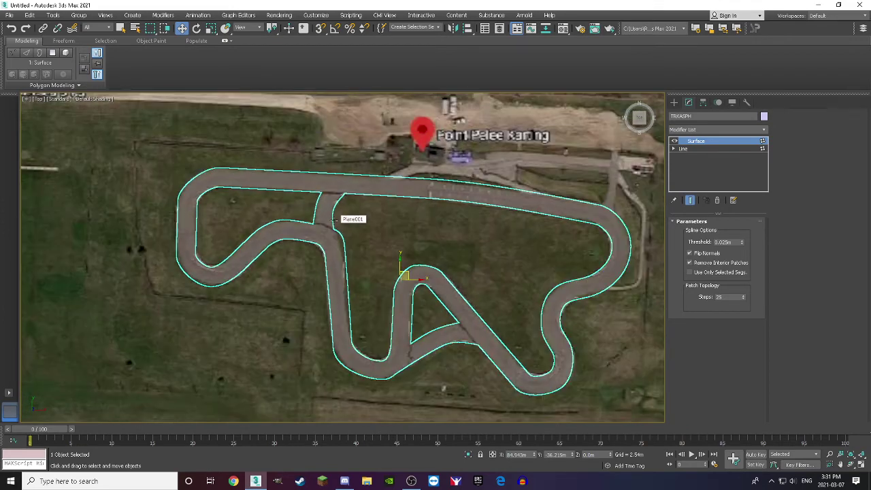
click(695, 130)
scroll(690, 399, down, 1)
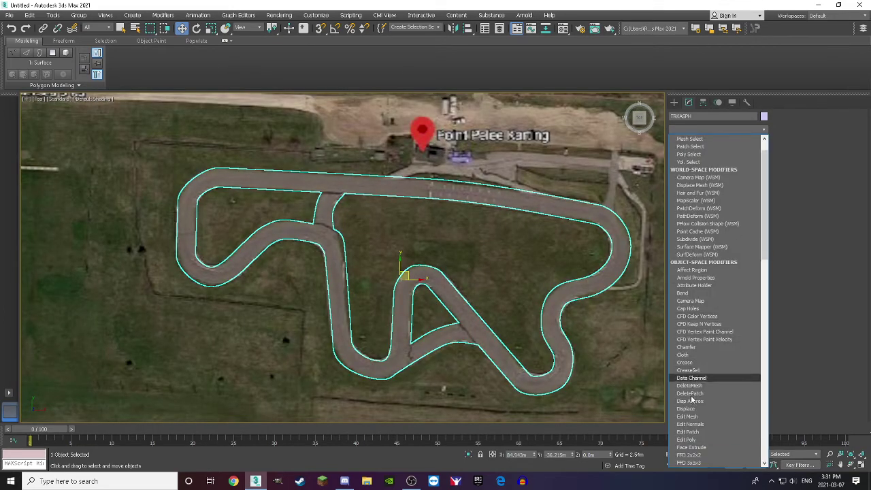
click(687, 440)
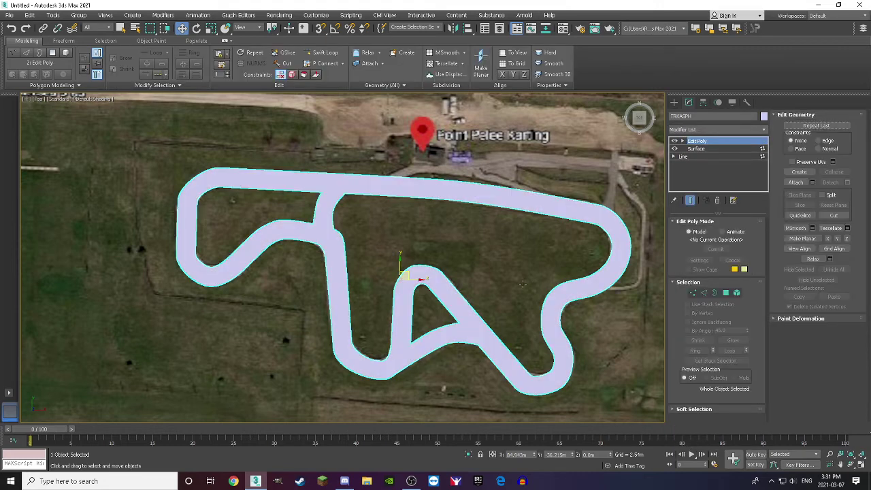
click(693, 293)
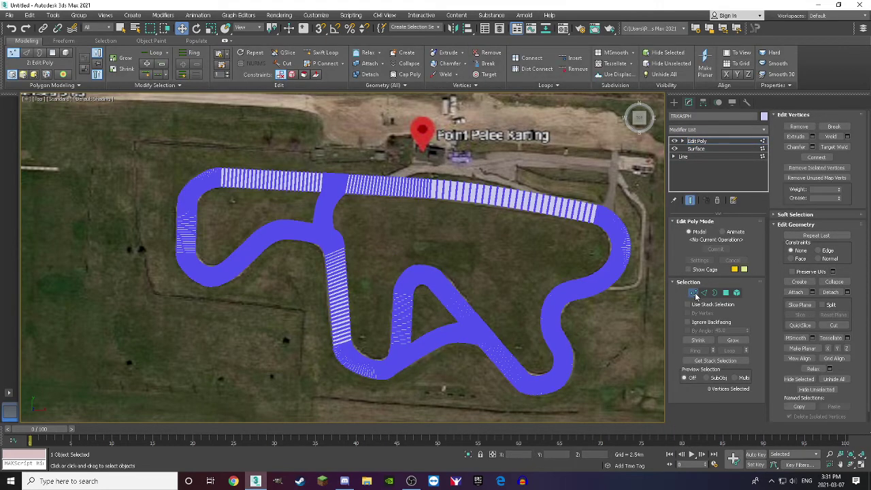
click(693, 293)
Step: Apply a UVW Map modifier to the TRKASPH track
click(704, 130)
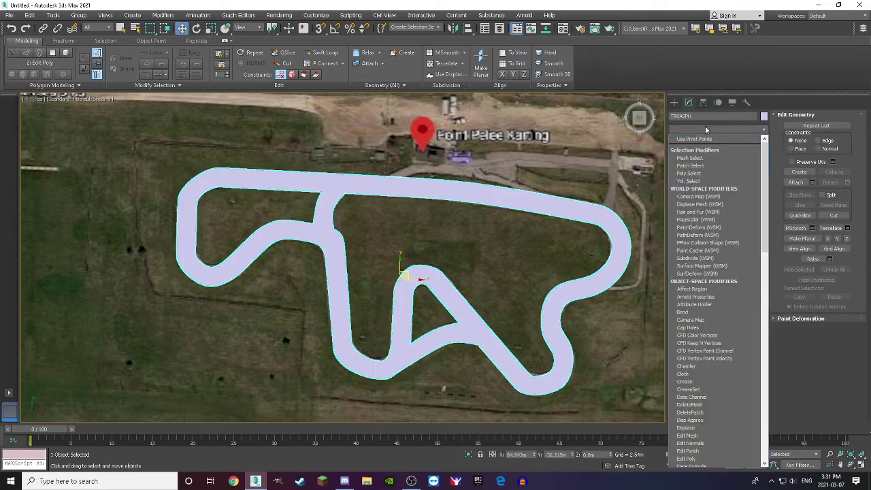
scroll(707, 402, down, 10)
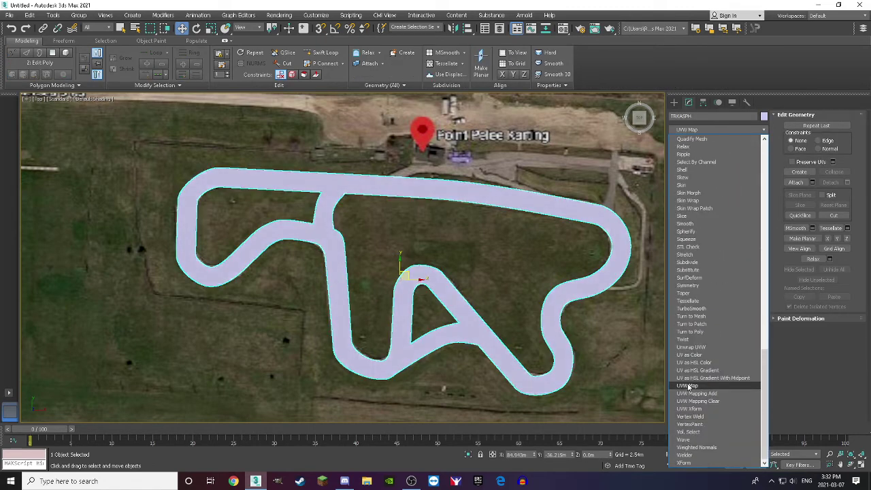
click(688, 385)
Step: Try to set the planar mapping length of the track's UVW Map to 2 m
double_click(715, 301)
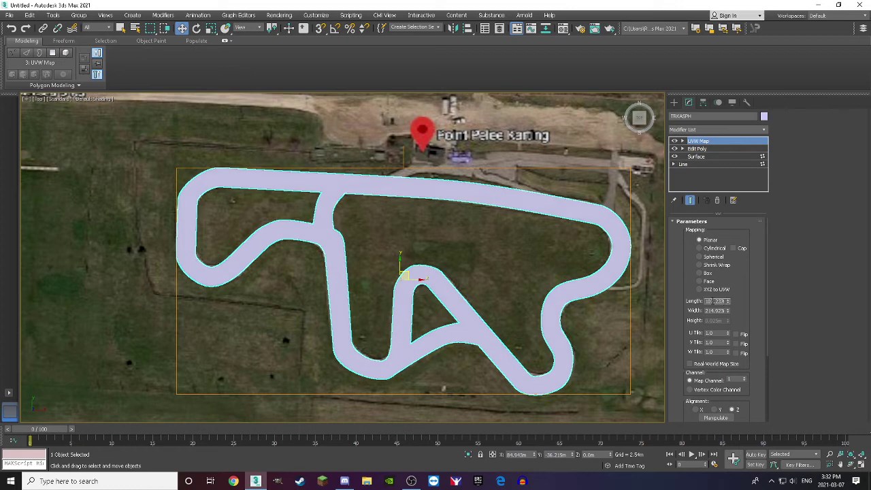
text(2m)
key(Return)
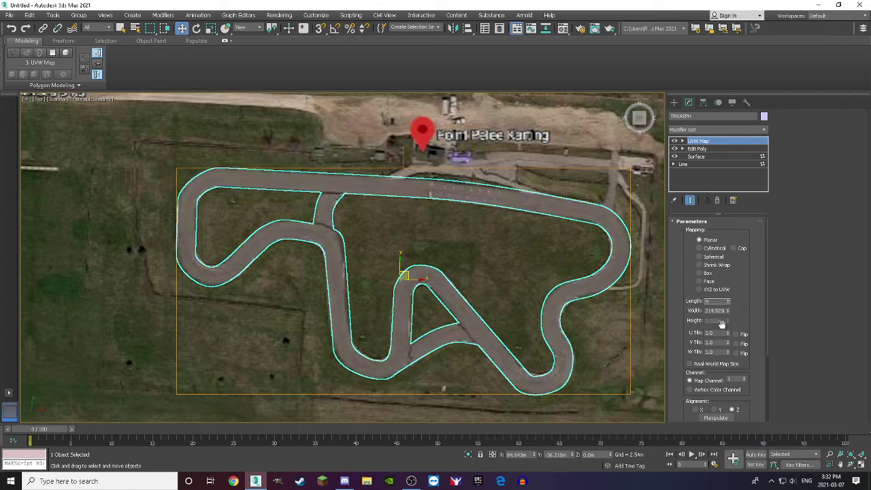
click(648, 317)
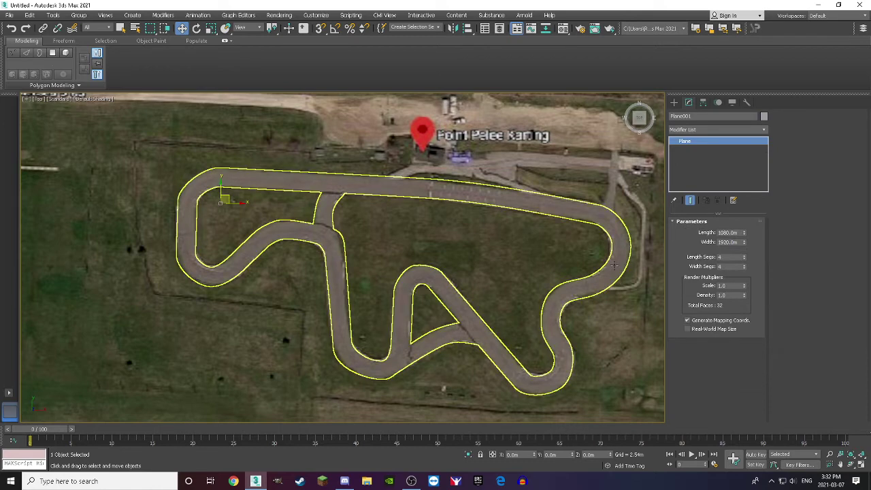
click(595, 276)
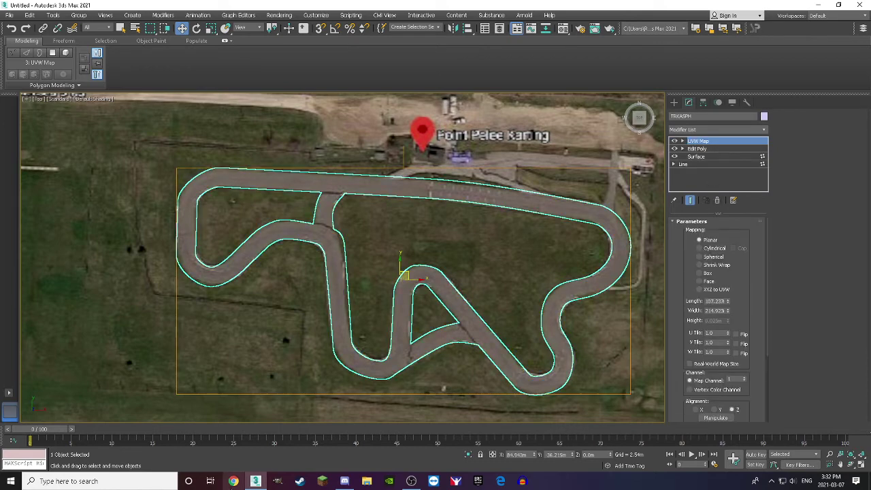
Step: Switch to Chrome and search Google for "pavement texture"
click(233, 481)
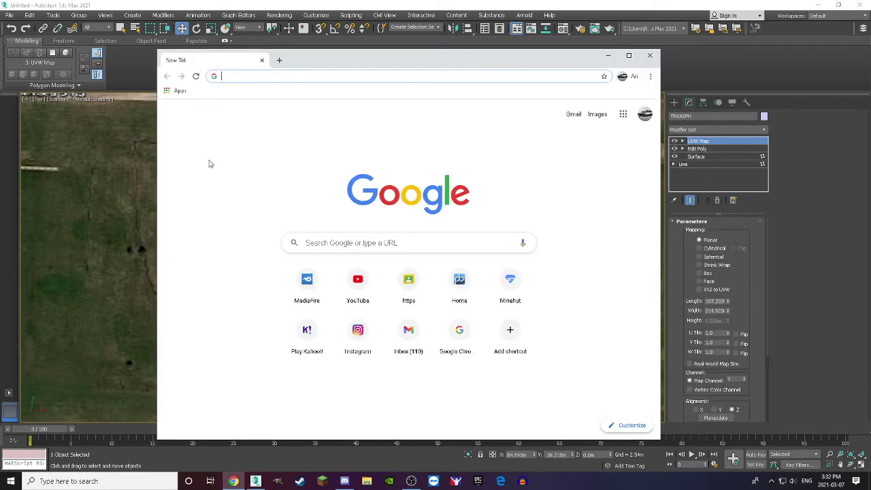
text(pavem)
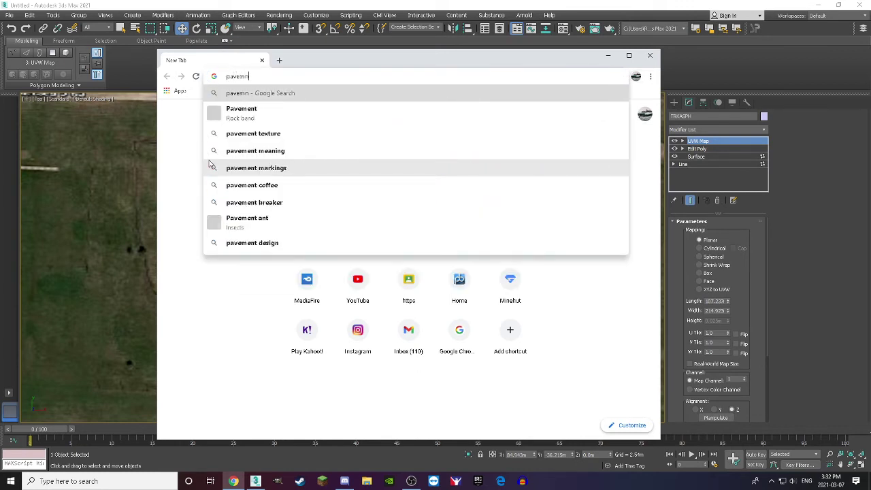
text(ent textuer)
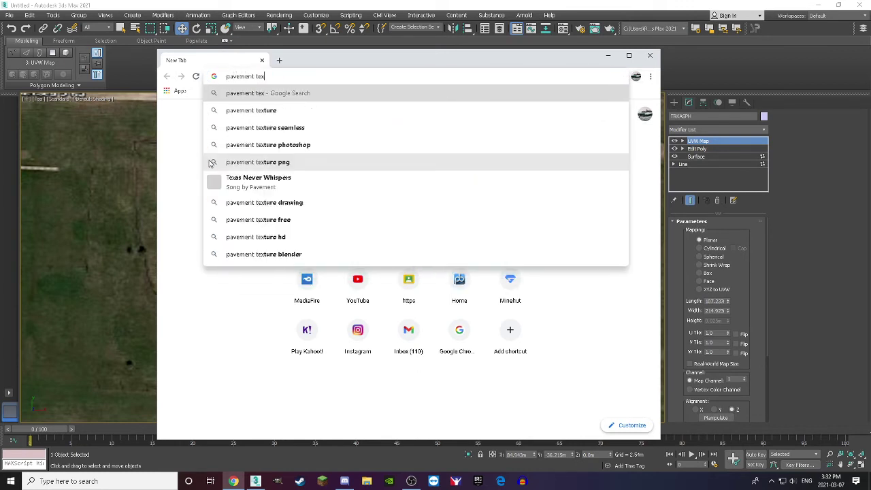
key(BackSpace)
key(BackSpace)
text(re)
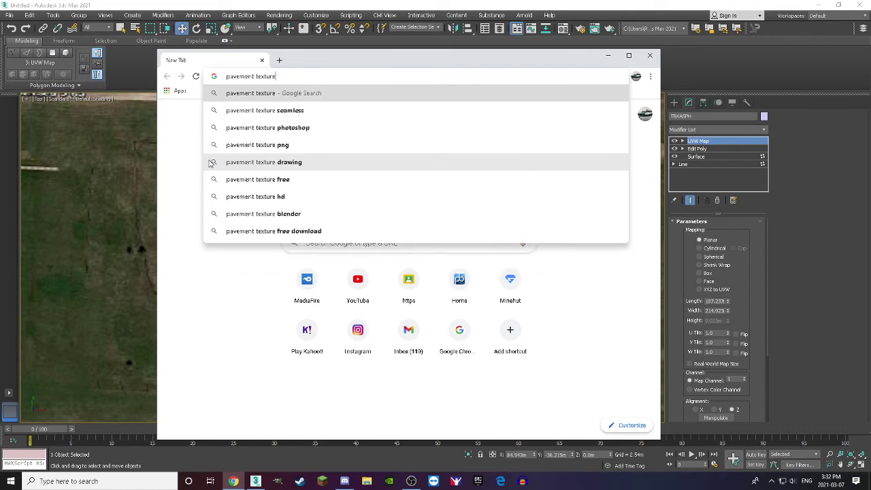
key(Return)
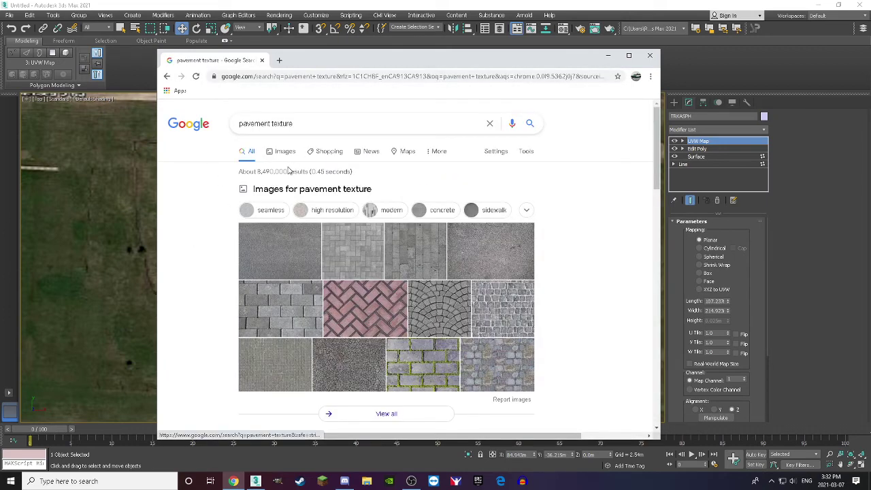
Step: Browse the image results for pavement textures, looking for a plain road surface
click(279, 160)
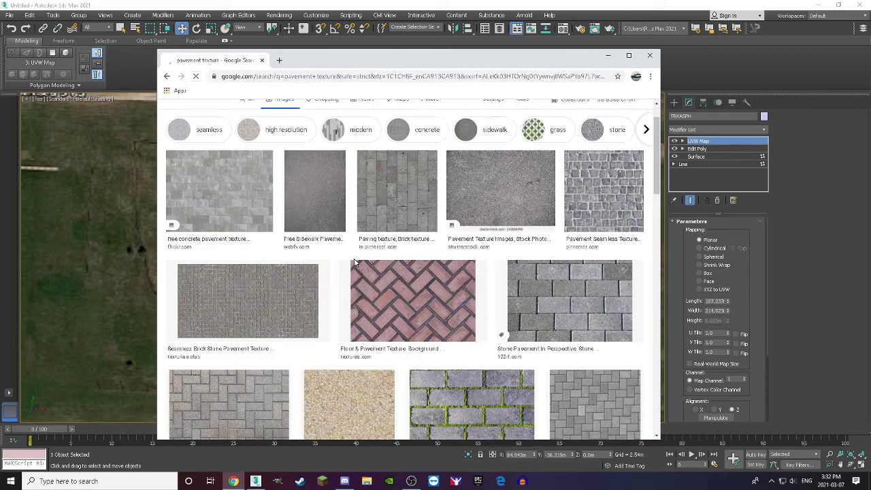
scroll(353, 264, down, 3)
scroll(353, 264, down, 5)
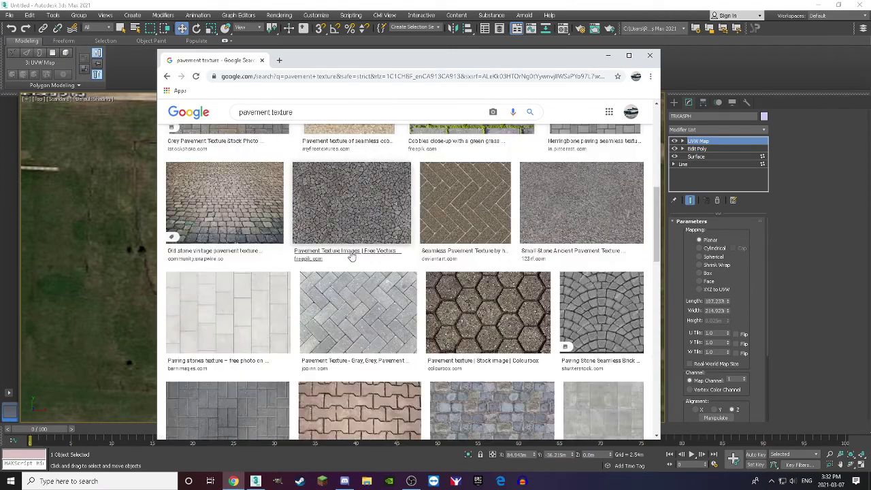
scroll(352, 259, down, 10)
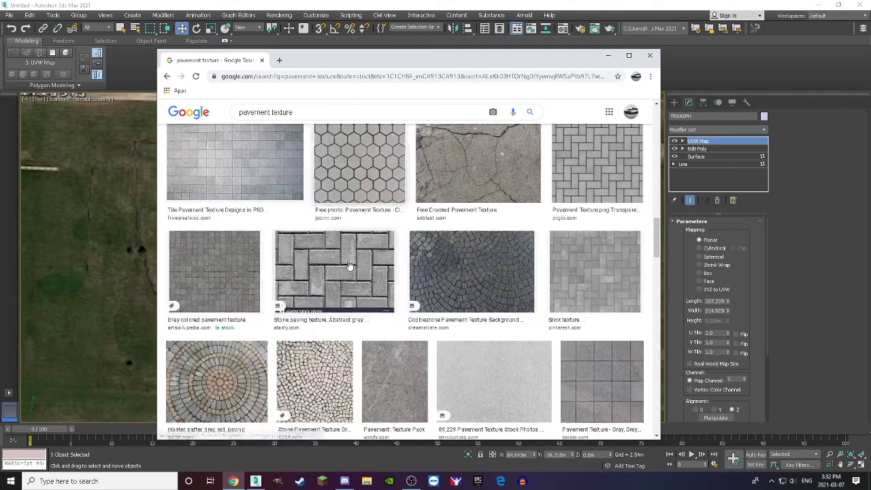
scroll(348, 268, down, 1)
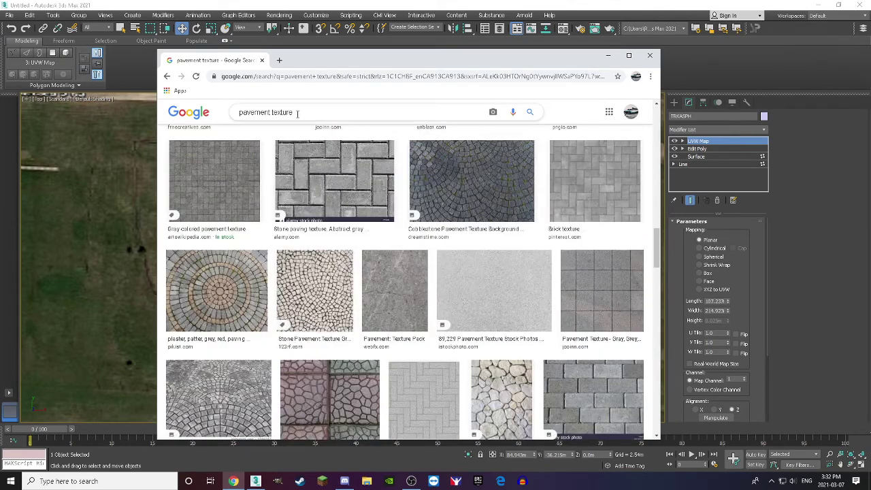
Step: Change the image search to "ashphalt texture"
double_click(271, 114)
text(ash)
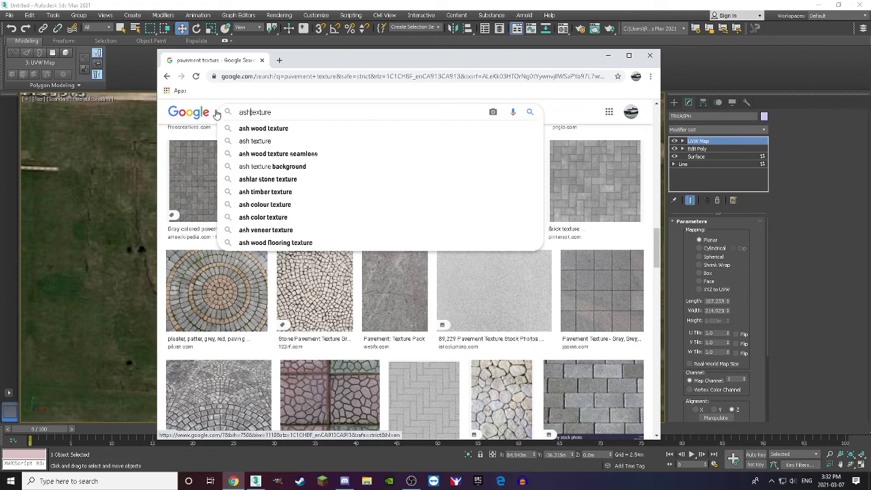
text(pal)
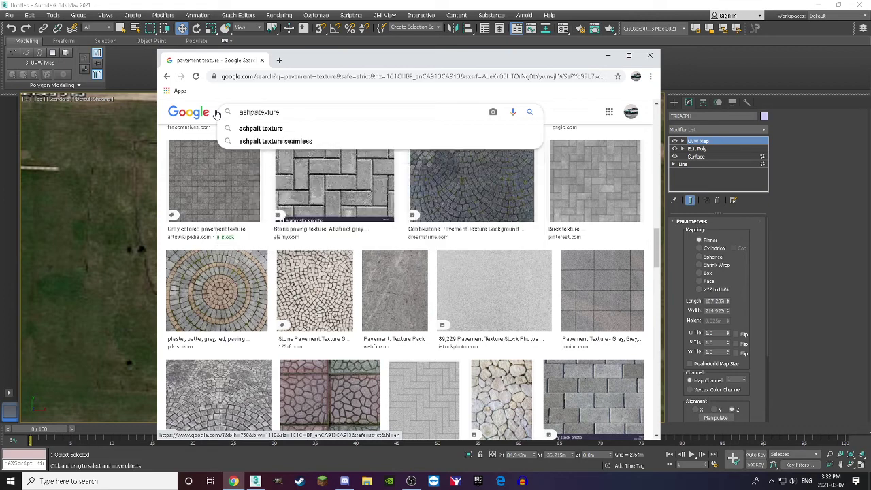
key(BackSpace)
key(BackSpace)
text(phalt)
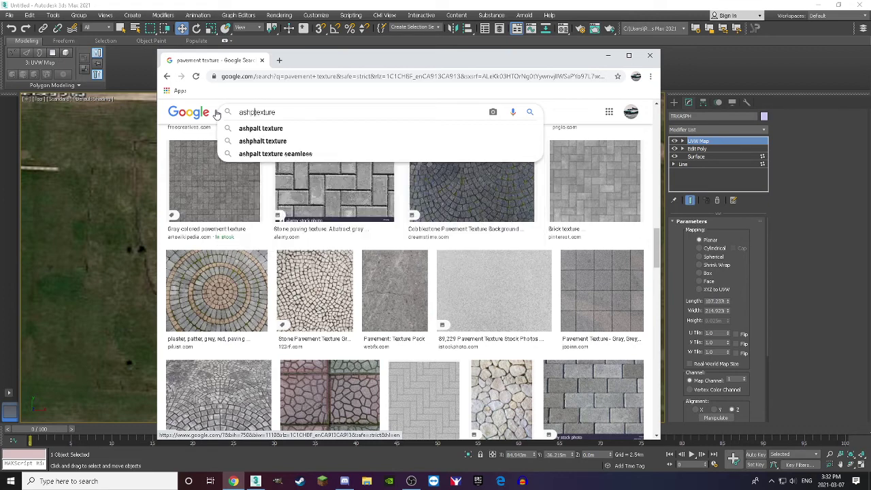
key(Return)
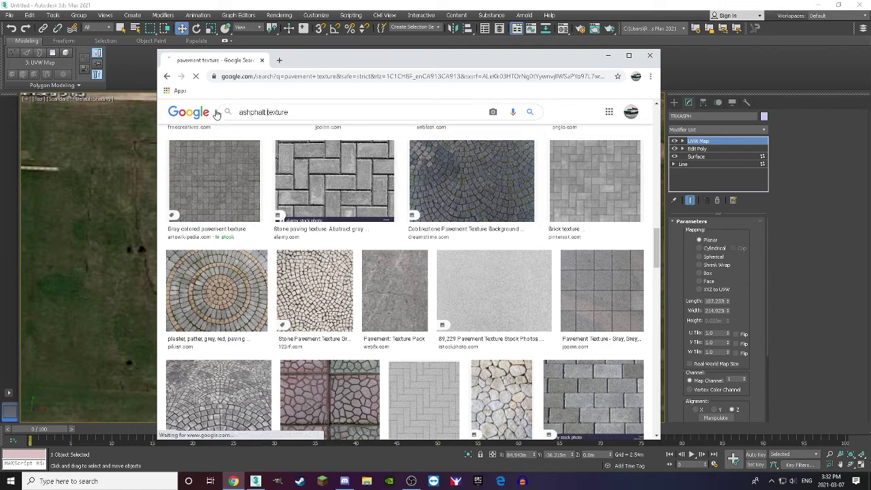
Step: Browse the asphalt images and compare the previews of seamless texture candidates
scroll(272, 228, down, 3)
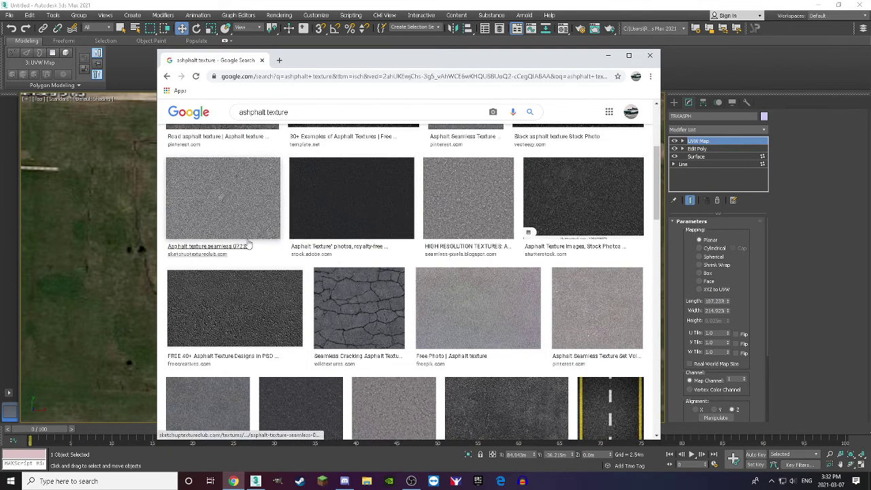
click(204, 195)
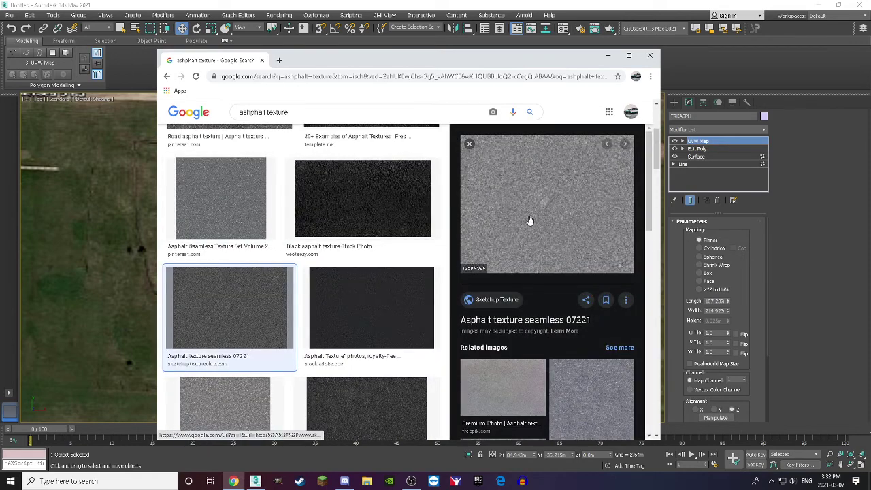
scroll(562, 207, down, 2)
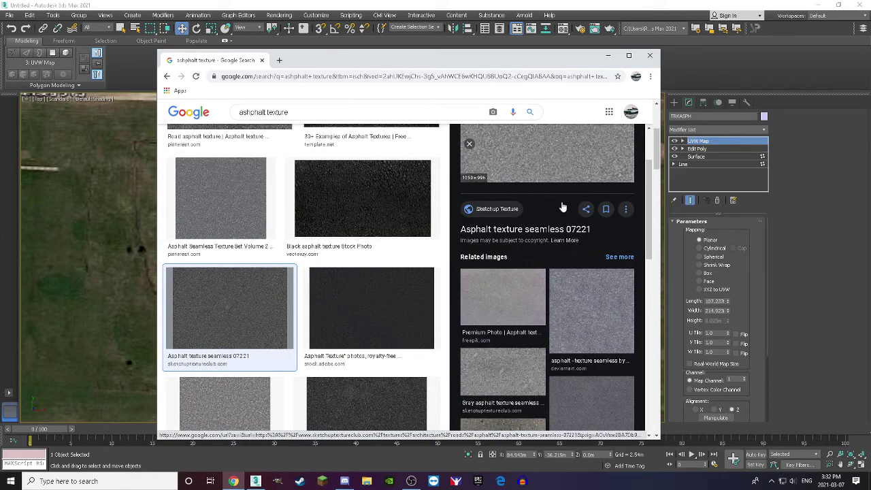
click(573, 303)
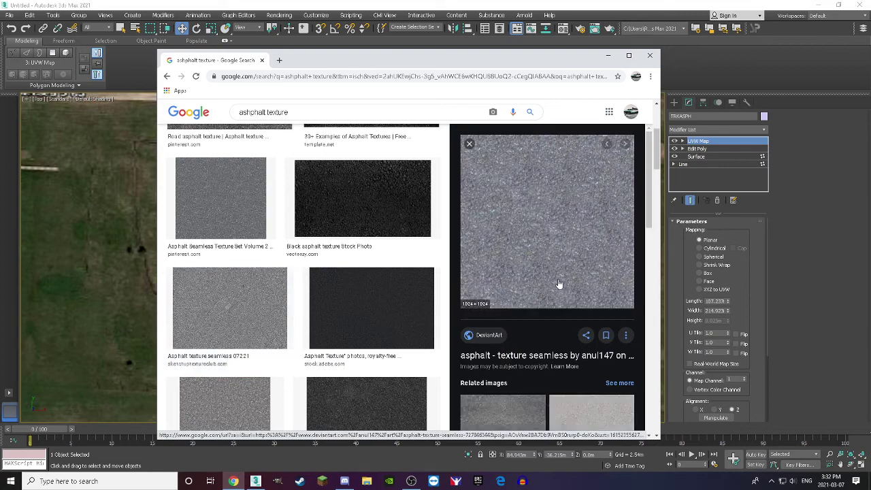
scroll(558, 280, down, 3)
Step: Open the grey Seamless Asphalt Texture from DeviantArt and save it to the Desktop as the JPEG image asph1
click(521, 282)
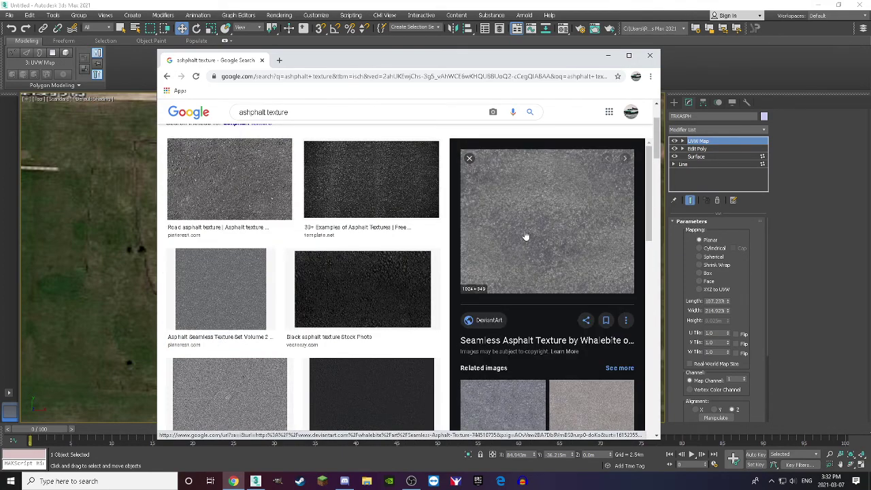
right_click(524, 232)
click(560, 326)
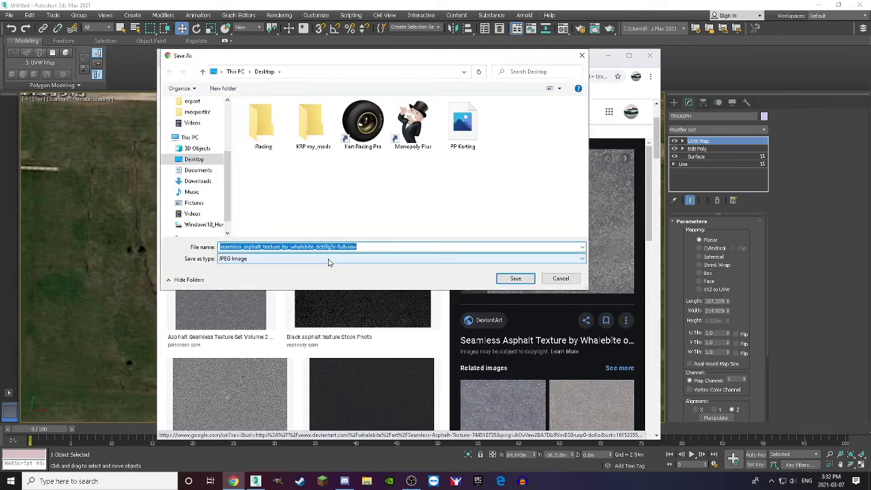
text(asph1)
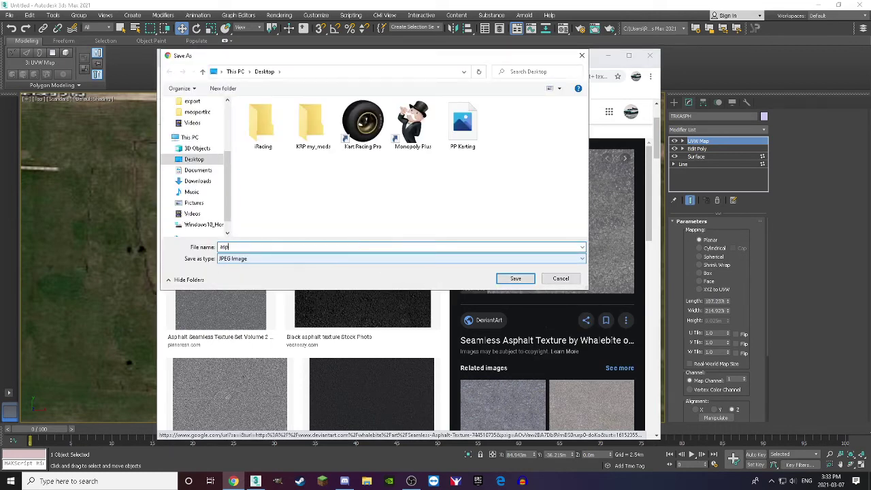
click(515, 278)
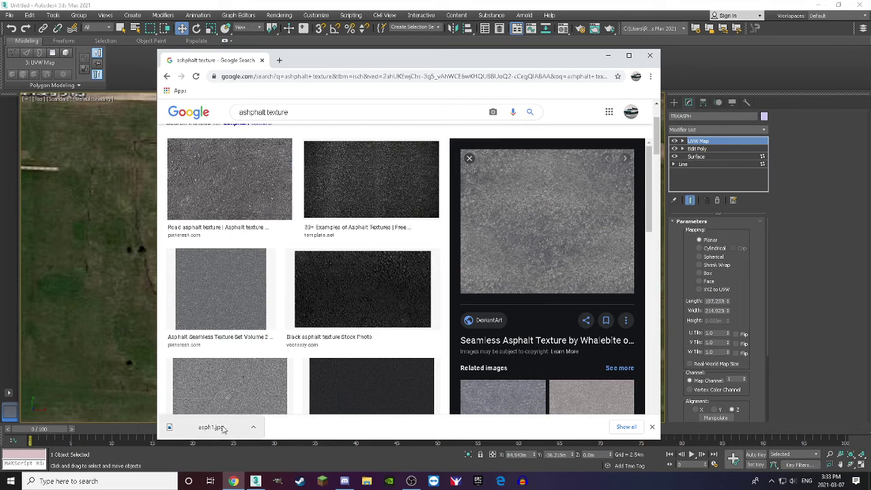
Step: Close the browser, switch to GIMP and open the image asph1.jpg from the Desktop
click(650, 60)
click(819, 4)
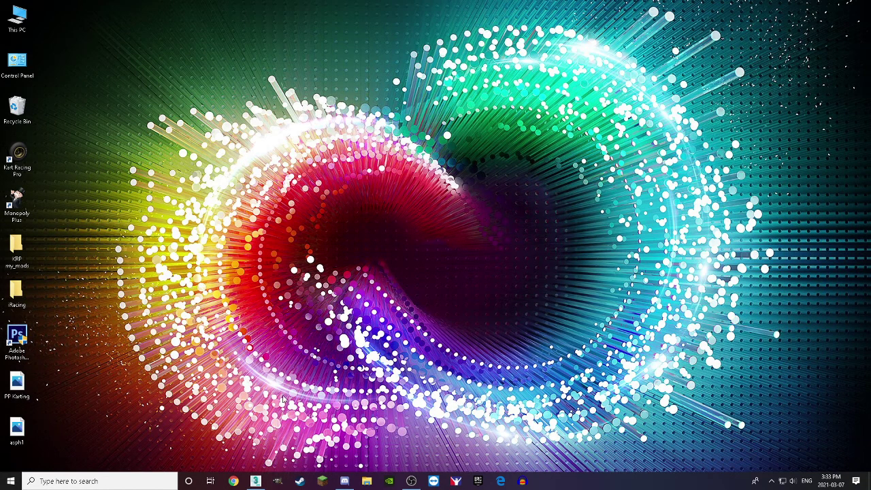
click(277, 480)
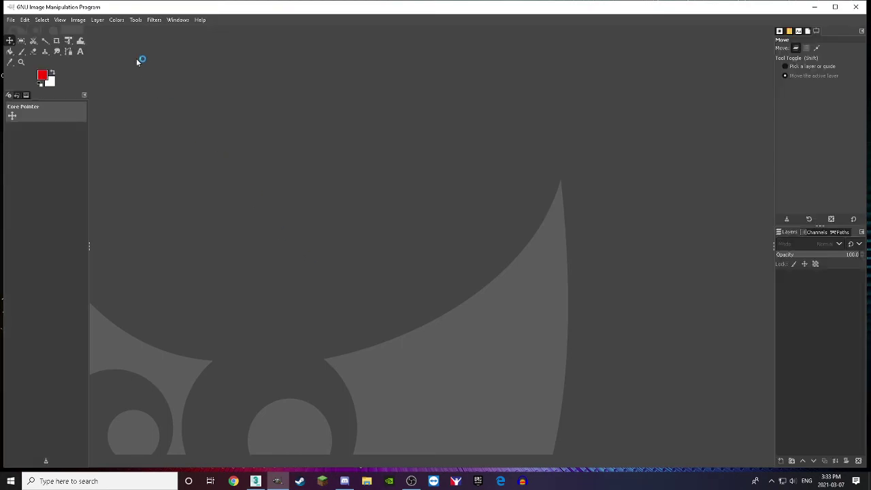
click(12, 20)
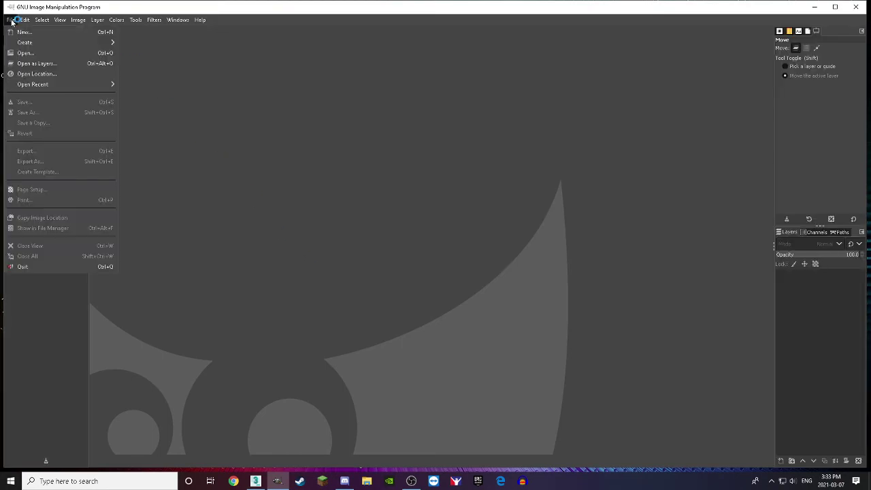
click(26, 53)
click(26, 101)
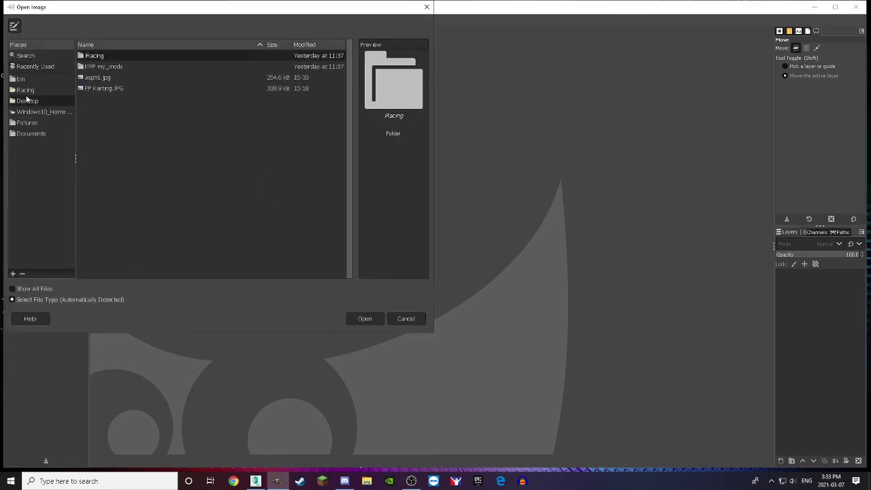
click(117, 89)
click(117, 78)
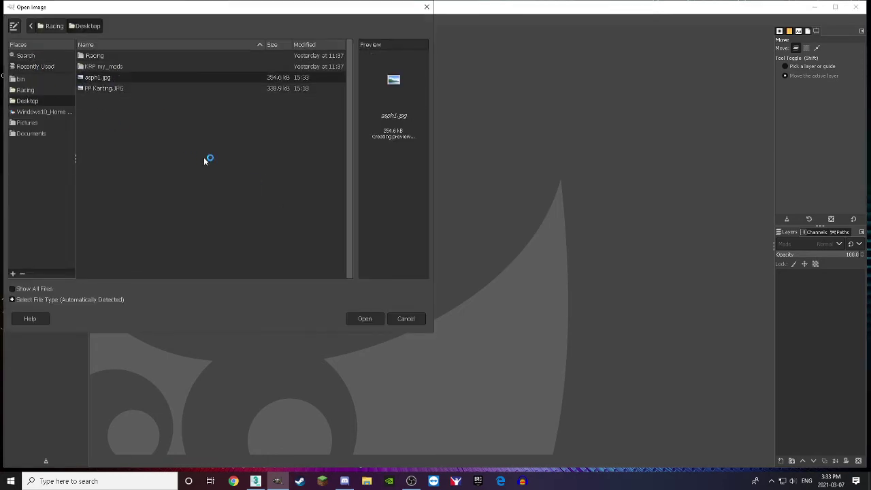
click(364, 319)
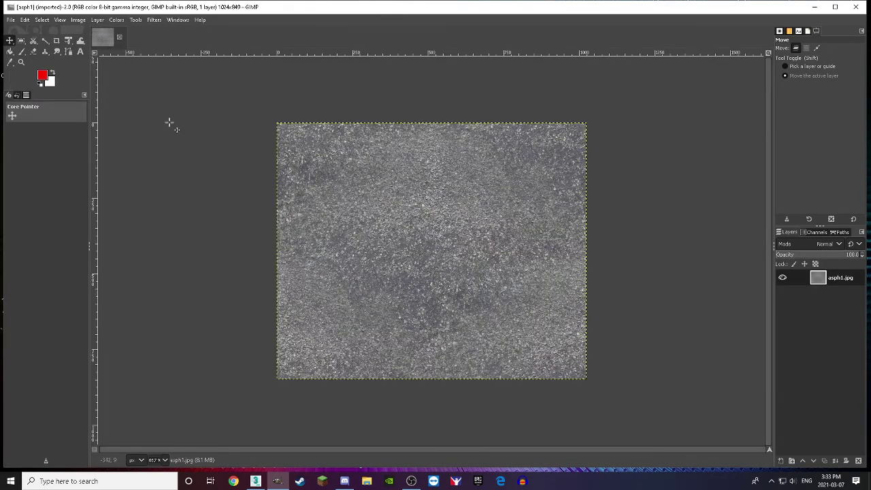
Step: Crop the asphalt image to an 849 x 849 px square starting at position 0, 0
click(57, 40)
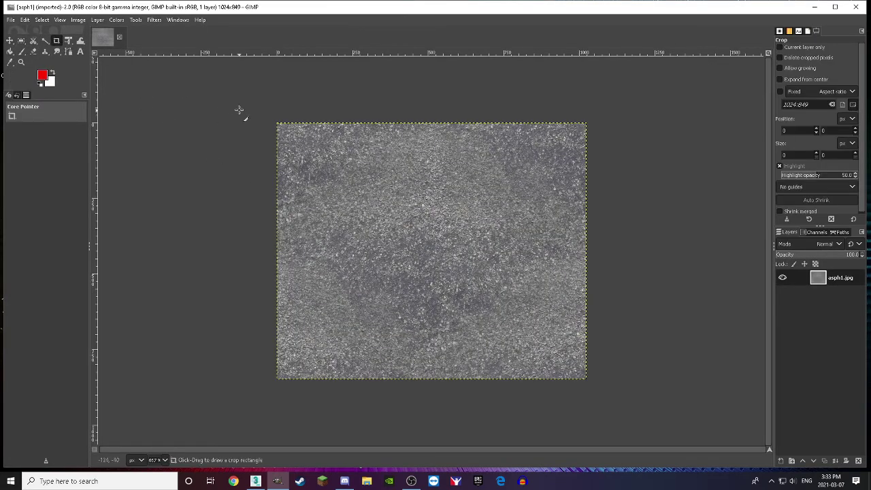
drag(238, 110, 533, 395)
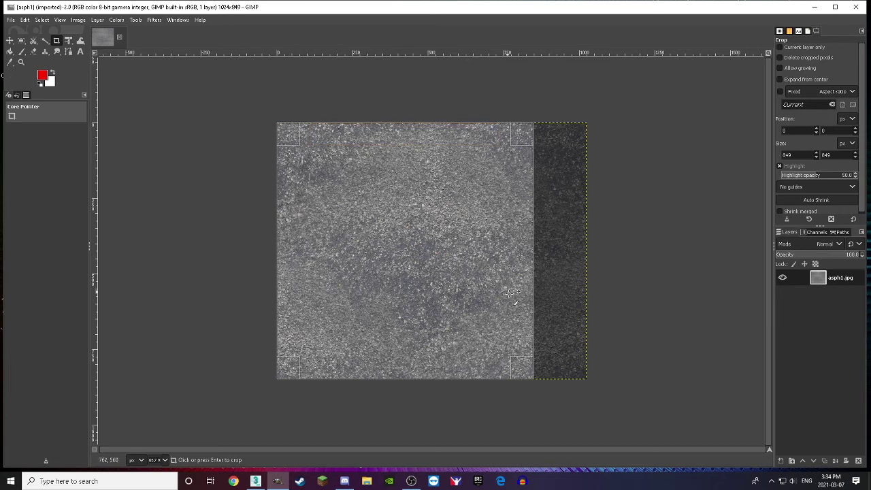
click(8, 42)
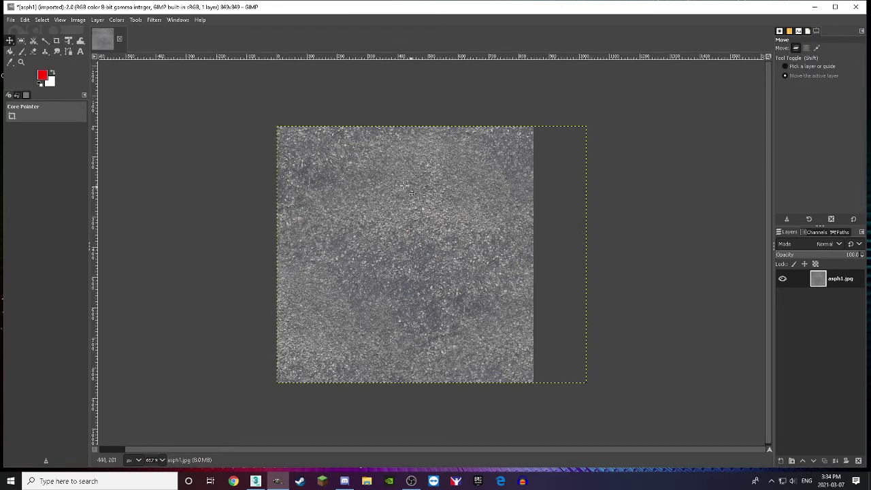
Step: Scale the cropped asphalt image to 512 x 512 px with cubic interpolation
click(77, 20)
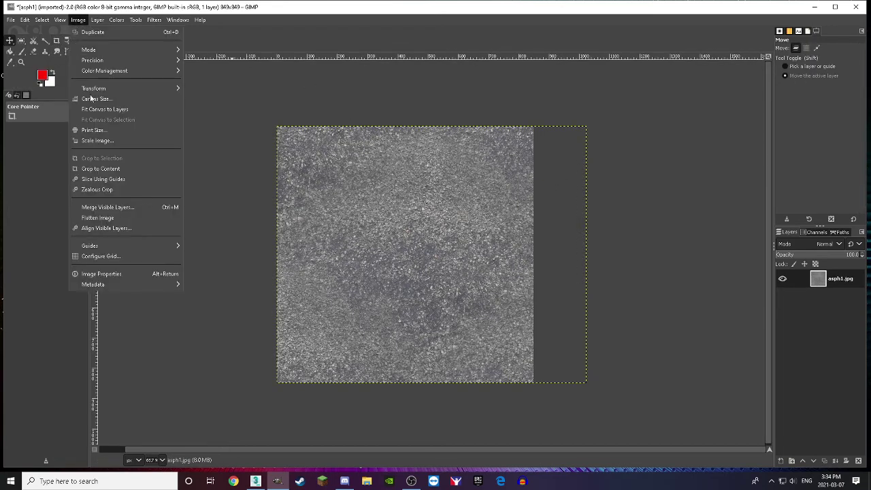
click(98, 141)
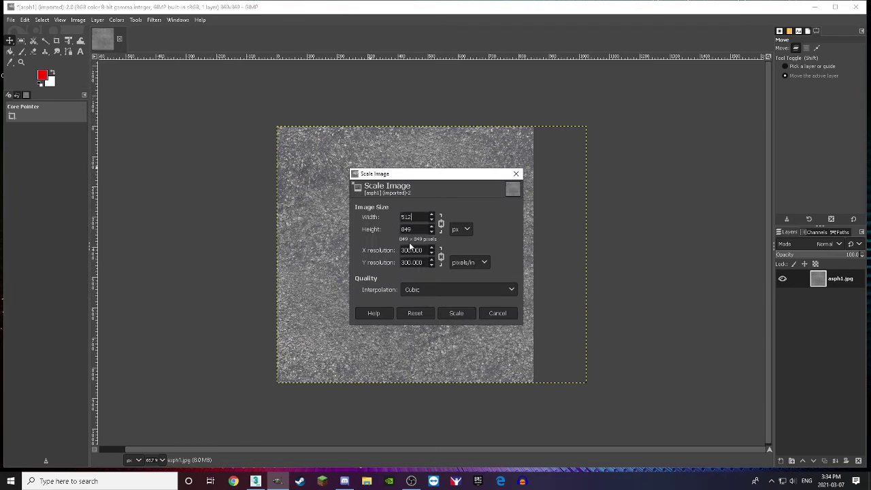
click(456, 313)
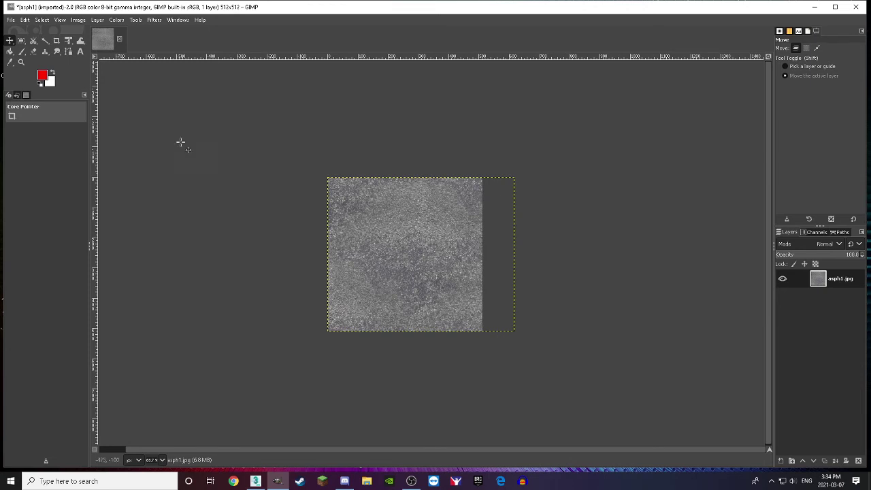
Step: Export the asphalt image to the Desktop as asph1.tga and quit GIMP, discarding the unsaved changes
click(15, 22)
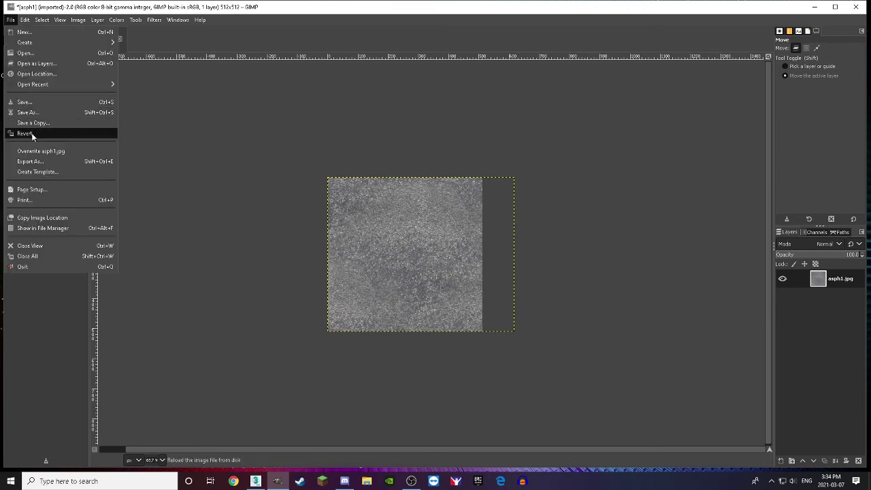
click(37, 159)
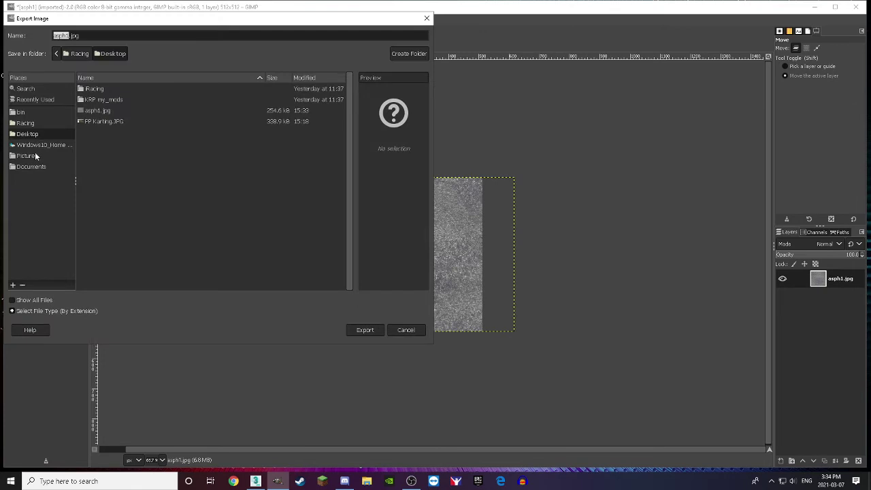
click(78, 36)
text(tga)
click(365, 330)
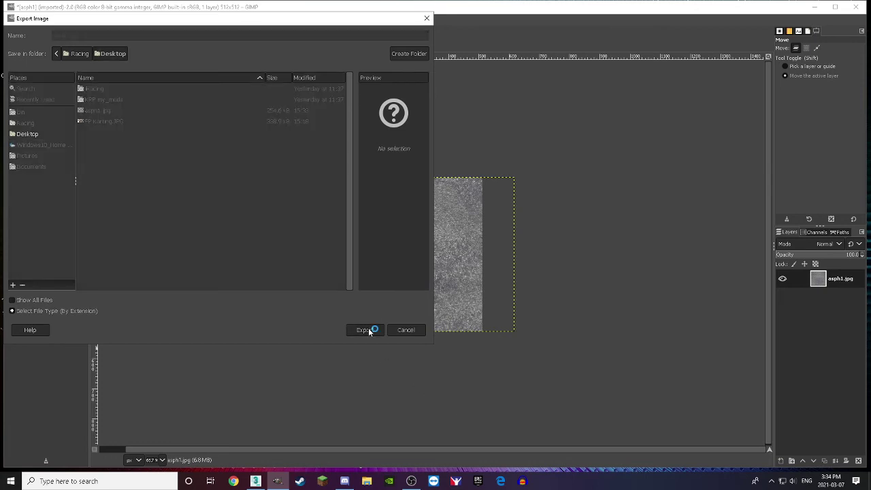
click(438, 278)
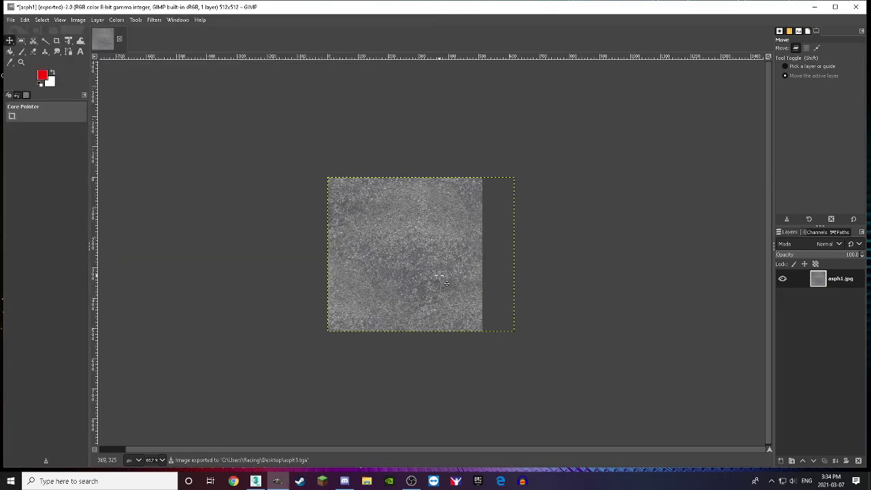
click(856, 7)
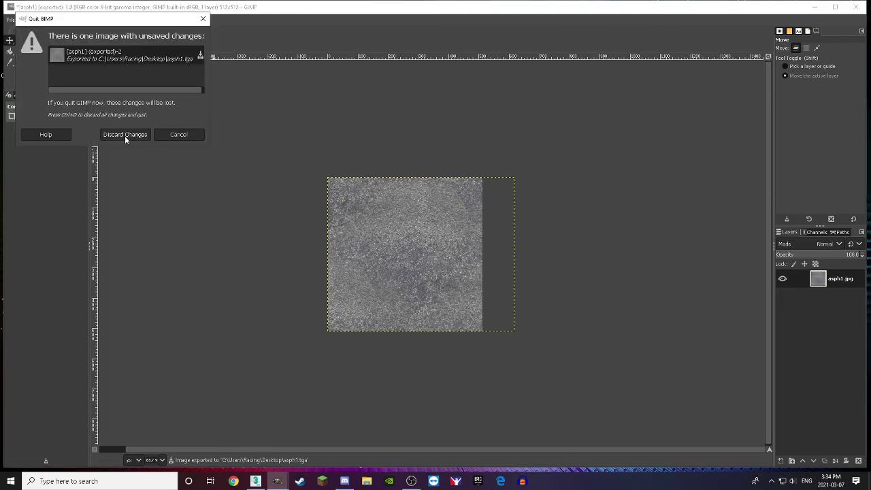
click(127, 138)
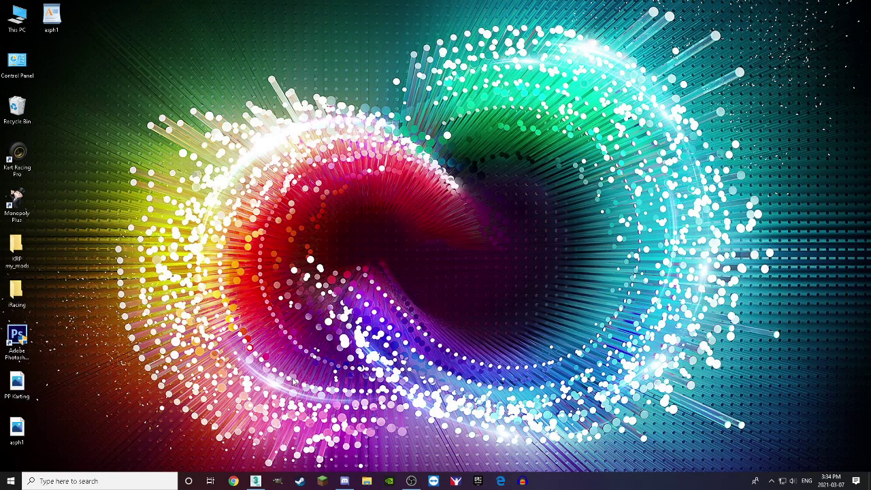
Step: Switch back to 3ds Max and bring the scene up in a maximized window
click(255, 481)
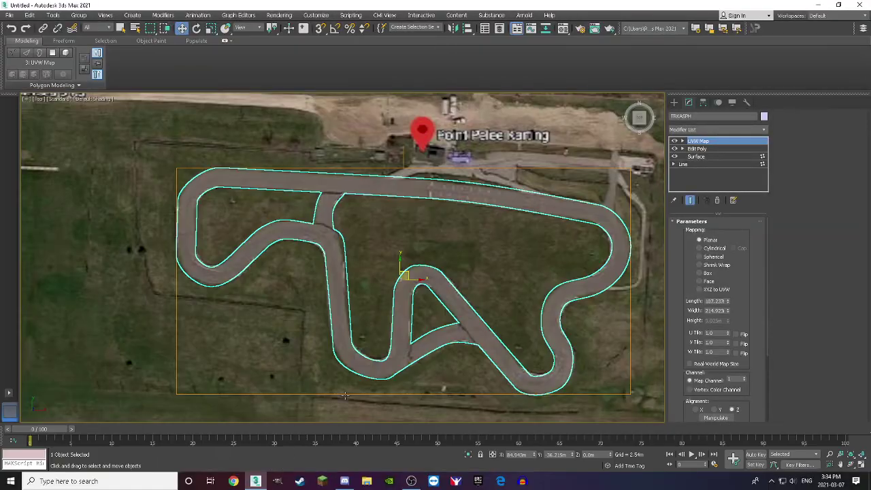
click(838, 4)
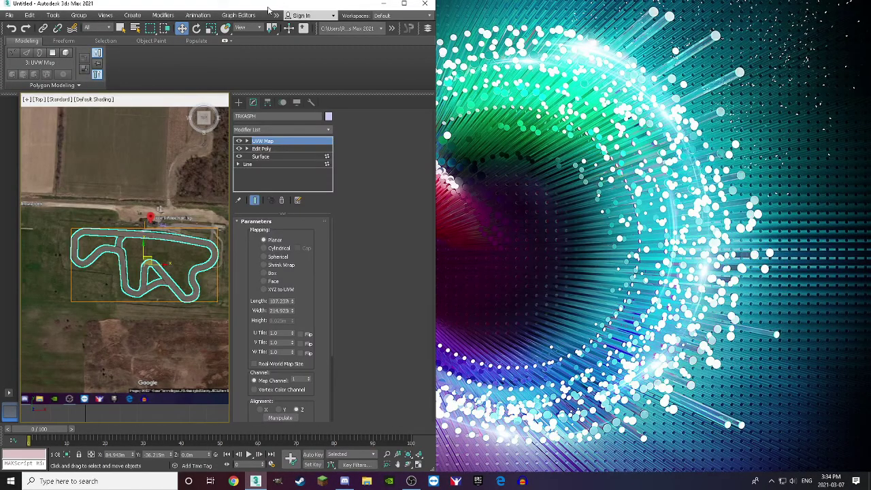
drag(269, 9, 589, 18)
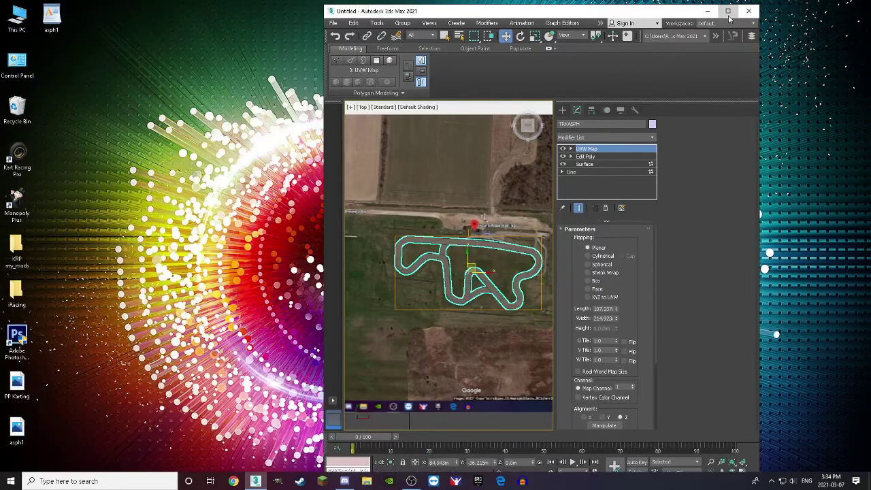
click(728, 14)
Step: Try to apply the asph1 TGA texture from the Desktop folder to the see-through track, and undo the assignment
click(366, 481)
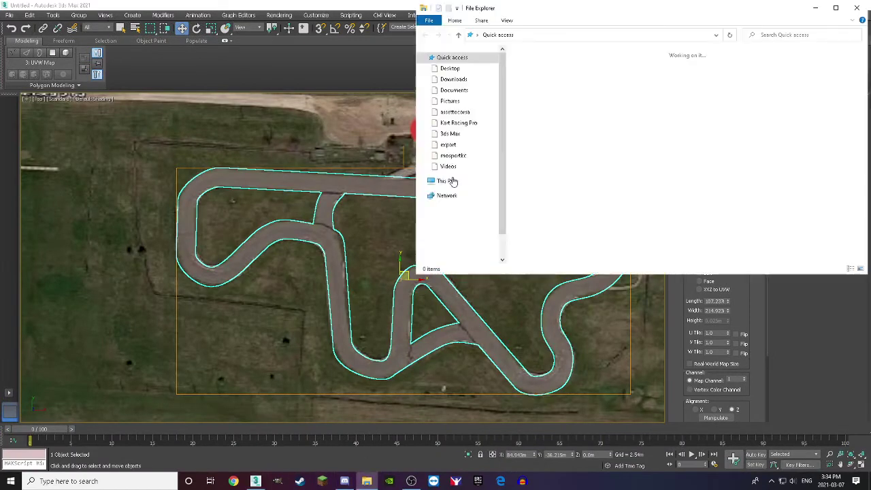
click(461, 71)
click(739, 78)
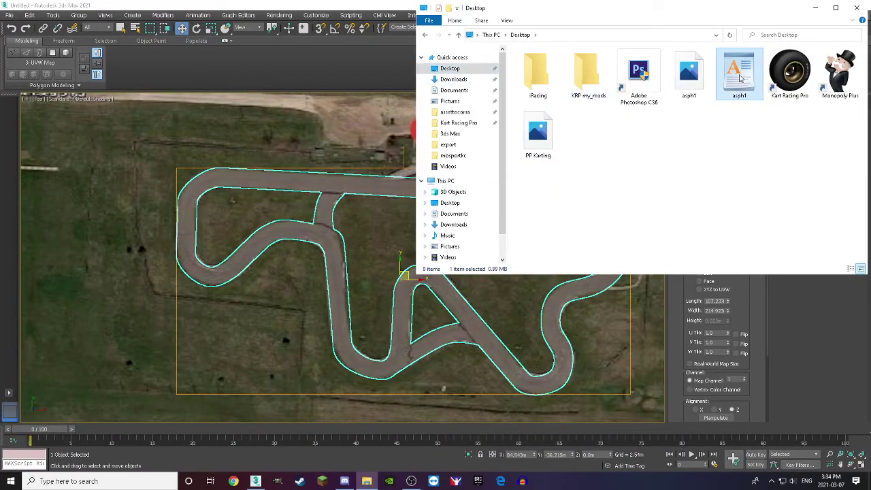
drag(739, 78, 357, 182)
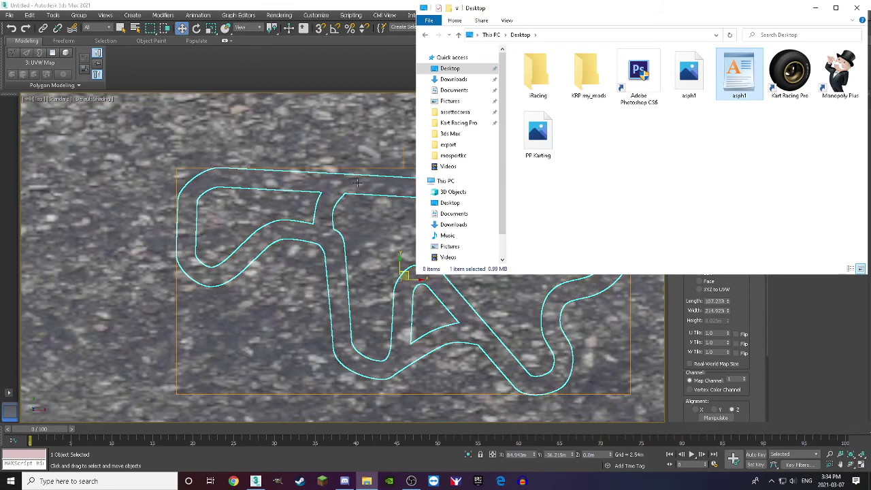
click(370, 181)
scroll(373, 185, up, 2)
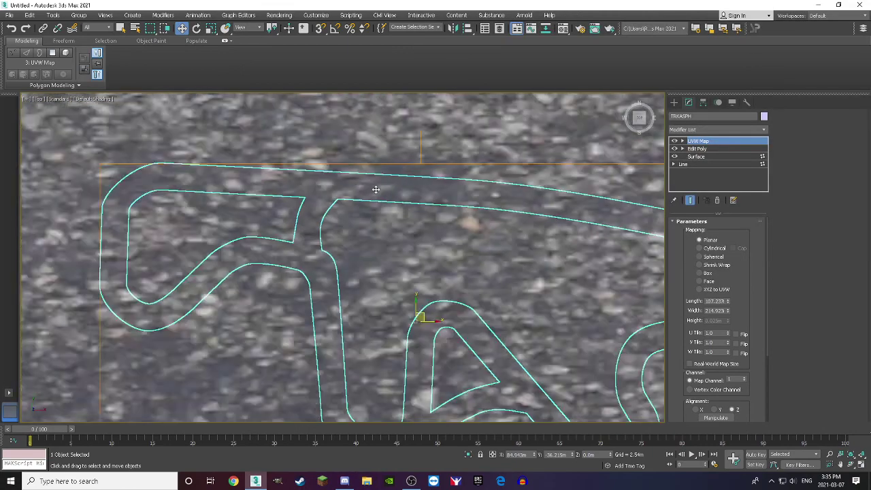
scroll(376, 189, down, 5)
scroll(377, 189, up, 4)
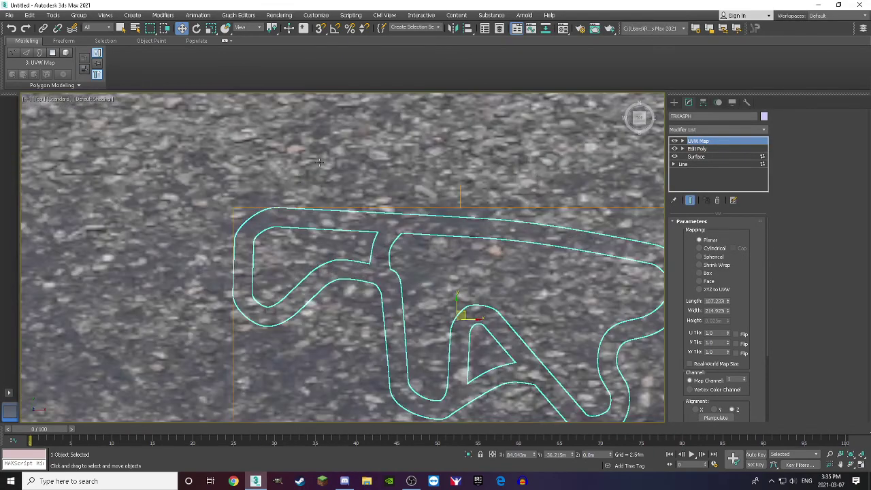
click(352, 169)
key(ctrl+z)
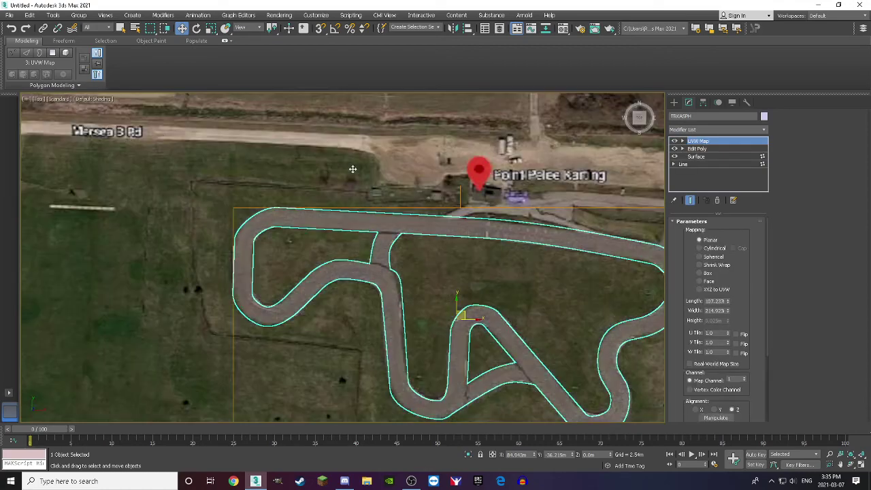
Step: Select the Edit Poly modifier of TRKASPH and turn off the track's see-through display
scroll(367, 217, down, 3)
scroll(420, 204, up, 6)
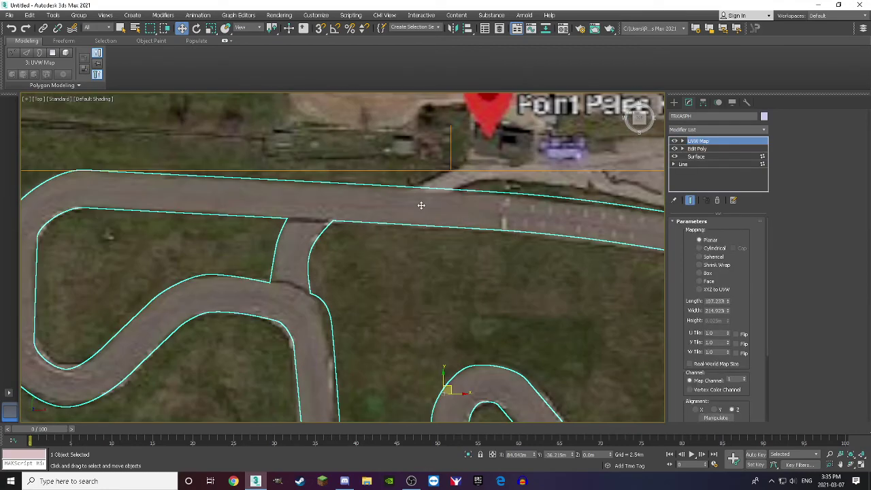
click(706, 149)
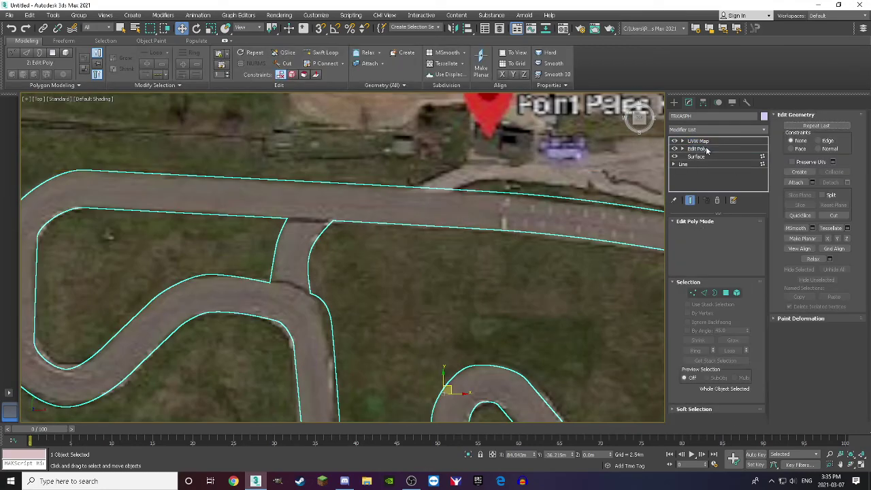
click(692, 293)
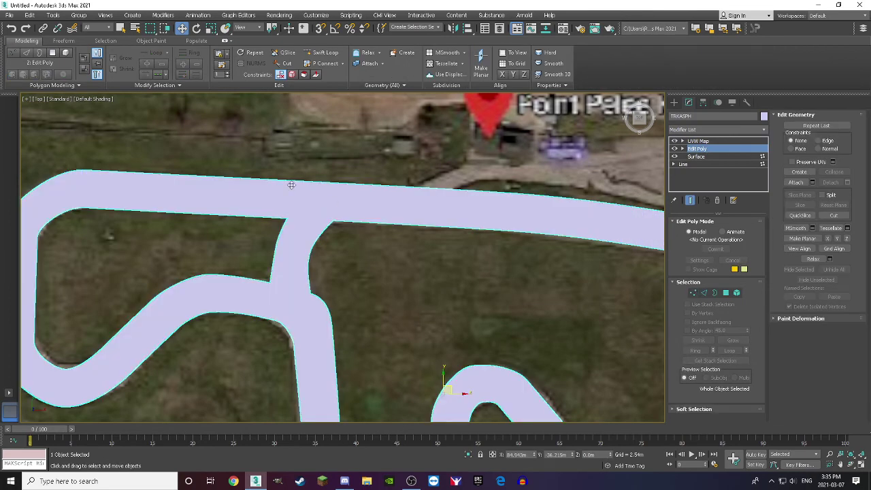
scroll(381, 292, down, 5)
scroll(381, 293, up, 5)
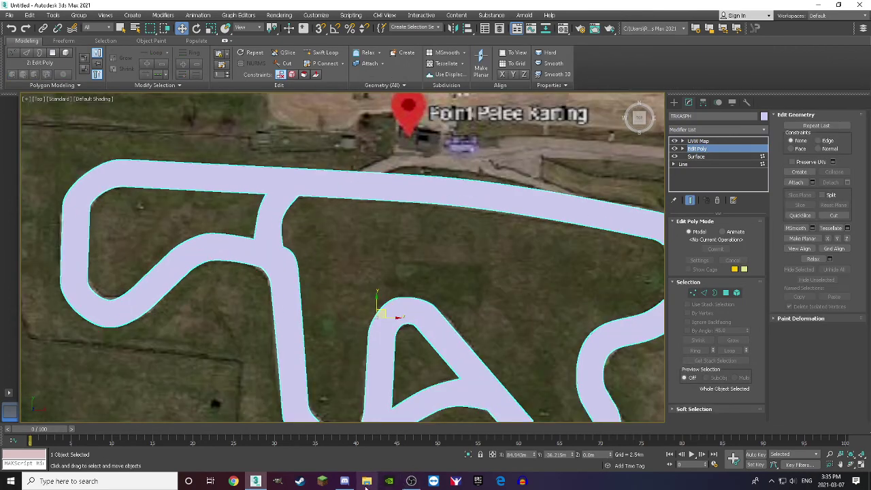
Step: Apply the asph1 TGA texture from the Desktop folder to the solid TRKASPH track surface and close File Explorer
click(367, 481)
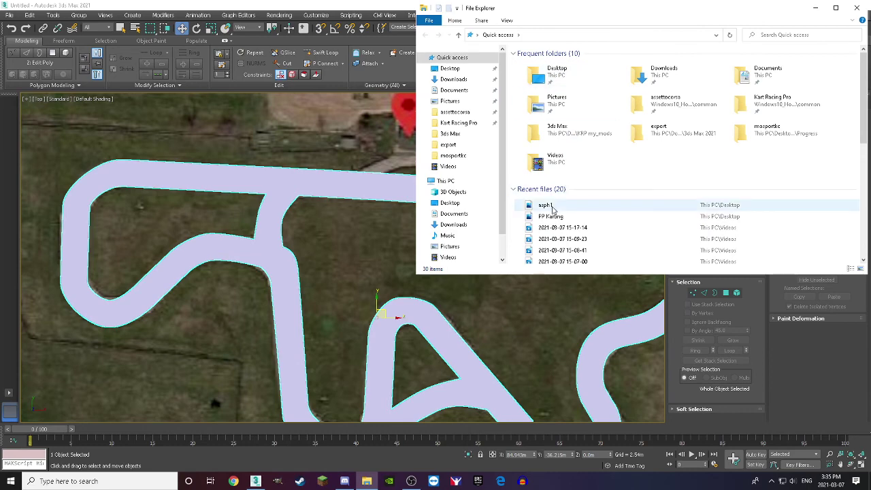
double_click(566, 81)
drag(725, 79, 369, 186)
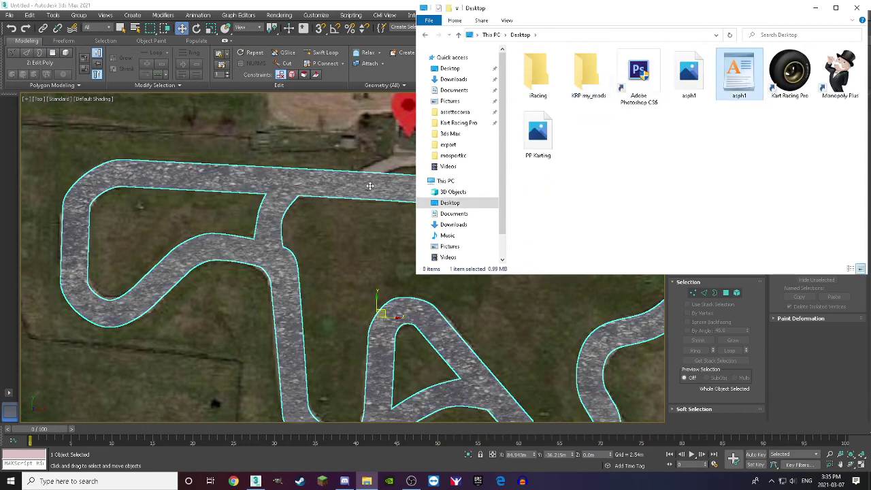
click(856, 7)
scroll(415, 204, up, 5)
scroll(394, 223, down, 2)
scroll(393, 223, down, 3)
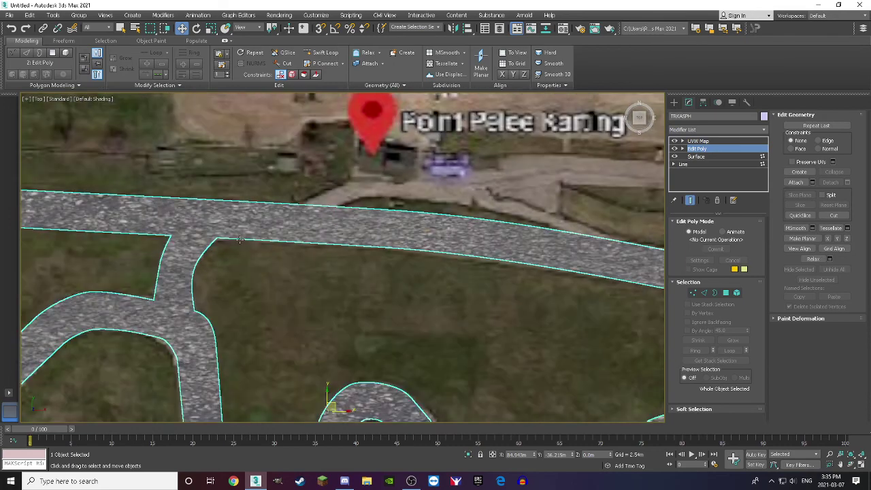
Step: Select the UVW Map modifier of TRKASPH and set its planar mapping length and width to 2 m
scroll(394, 223, up, 3)
key(alt+x)
click(701, 141)
scroll(431, 200, down, 2)
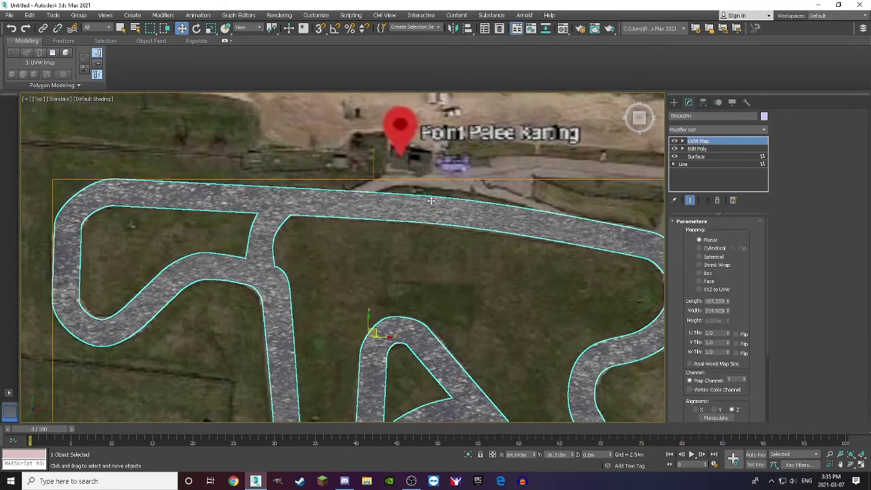
double_click(717, 300)
text(2)
key(Tab)
text(2)
key(Return)
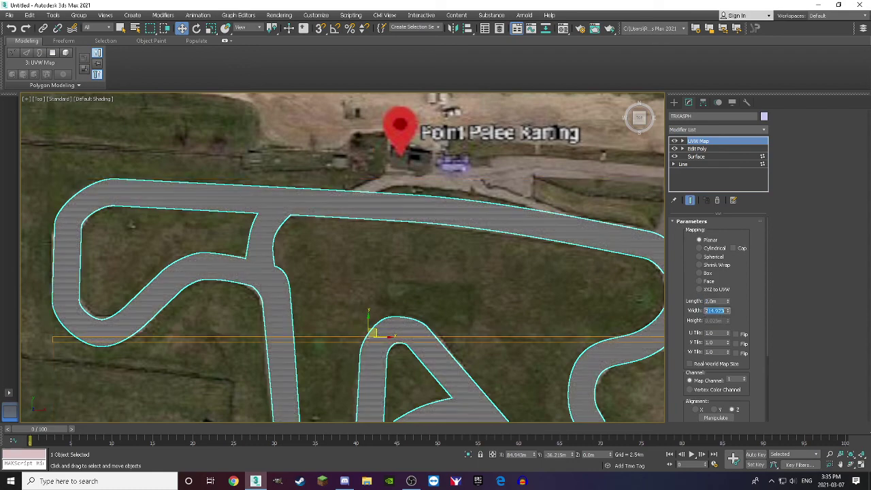
Step: Inspect the asphalt texture's tiling and the track's overlap with the satellite image at close range and from afar
scroll(490, 214, up, 4)
scroll(470, 241, down, 3)
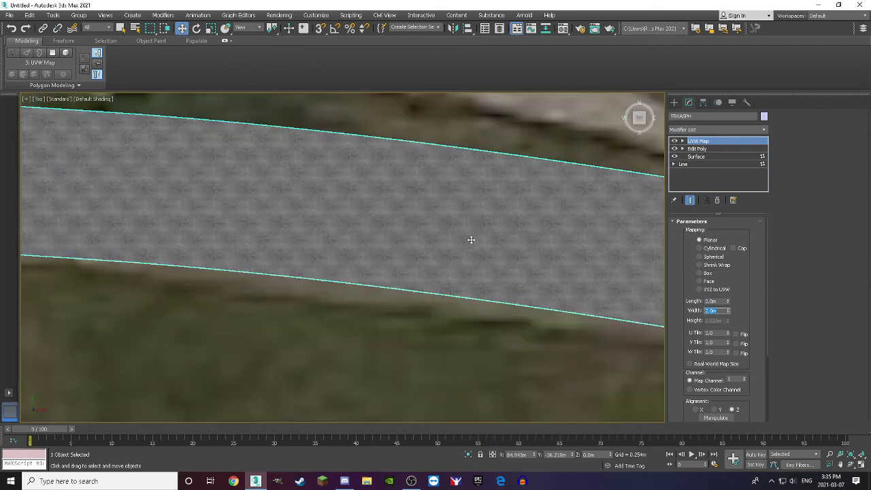
scroll(292, 218, up, 4)
scroll(381, 252, up, 3)
scroll(414, 263, down, 3)
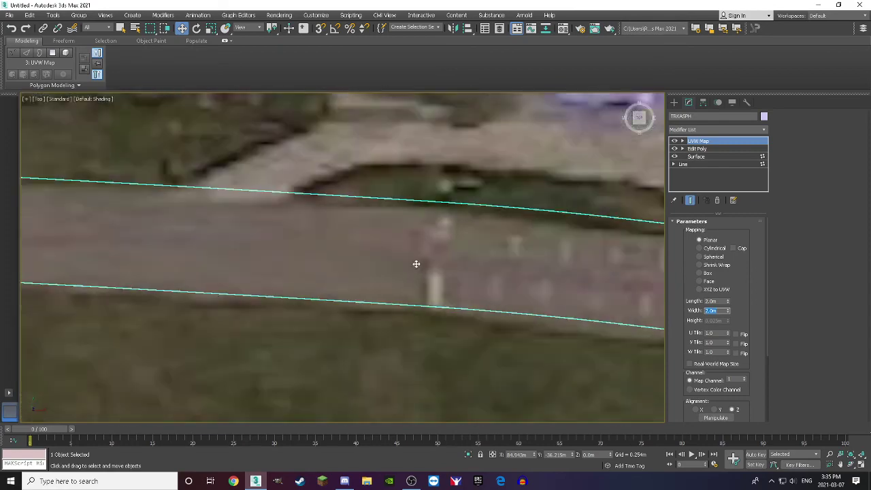
scroll(381, 262, up, 3)
scroll(418, 259, down, 3)
scroll(417, 259, down, 4)
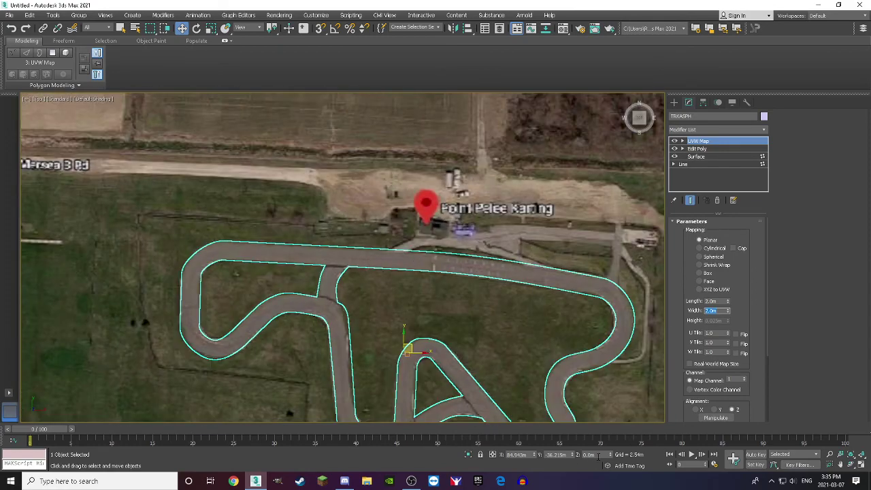
scroll(429, 234, up, 3)
scroll(429, 234, down, 3)
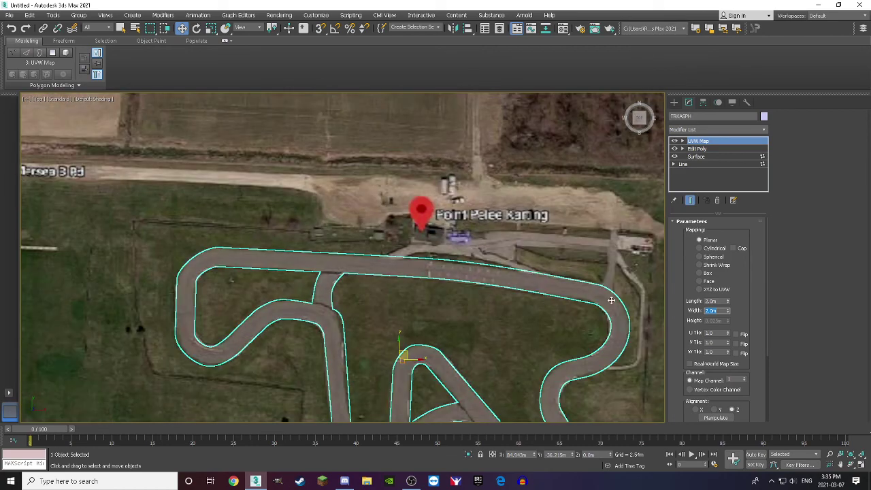
Step: Set the length and width of the track's planar UVW mapping to 1 m and check the tiling
click(718, 301)
text(1)
key(Tab)
scroll(420, 262, up, 6)
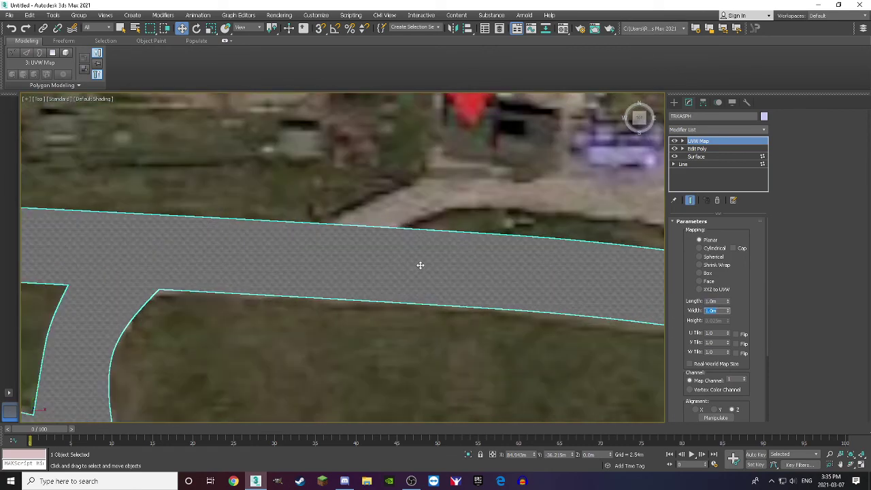
scroll(433, 276, down, 6)
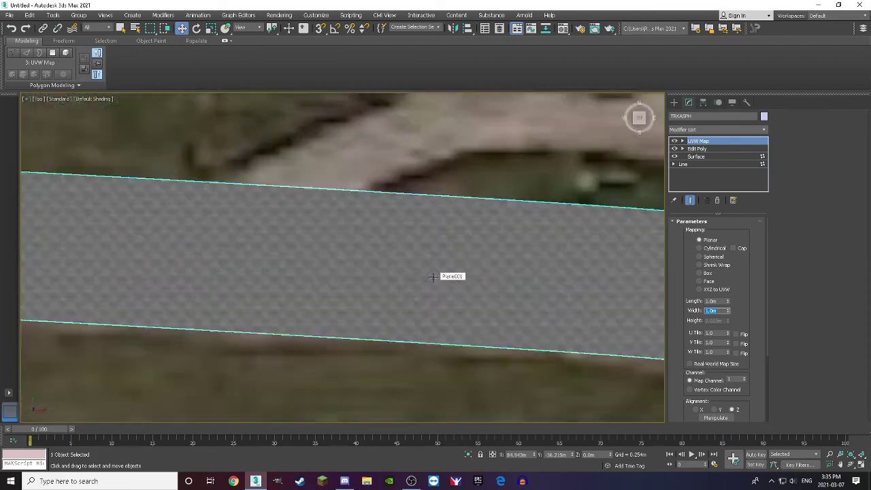
scroll(385, 276, up, 4)
scroll(367, 277, down, 3)
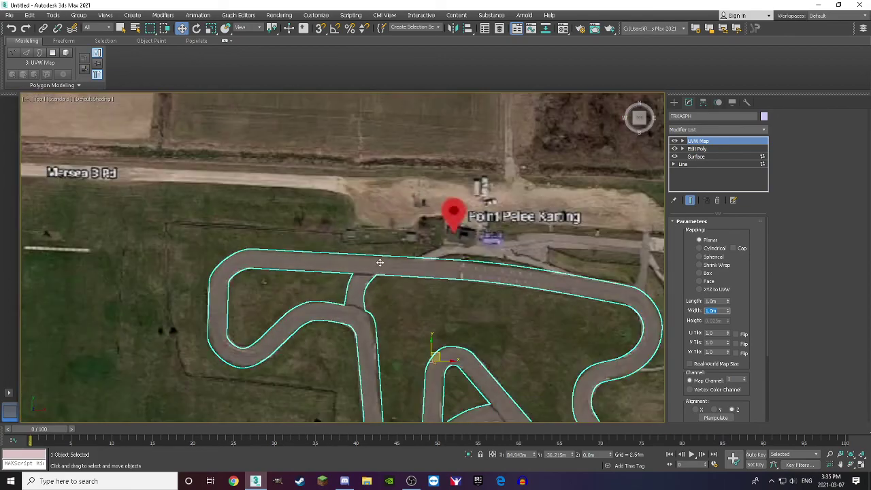
Step: Lower the satellite image plane beneath the track by setting its Z position to -0.1 m, and check the track surface at several distances
click(459, 321)
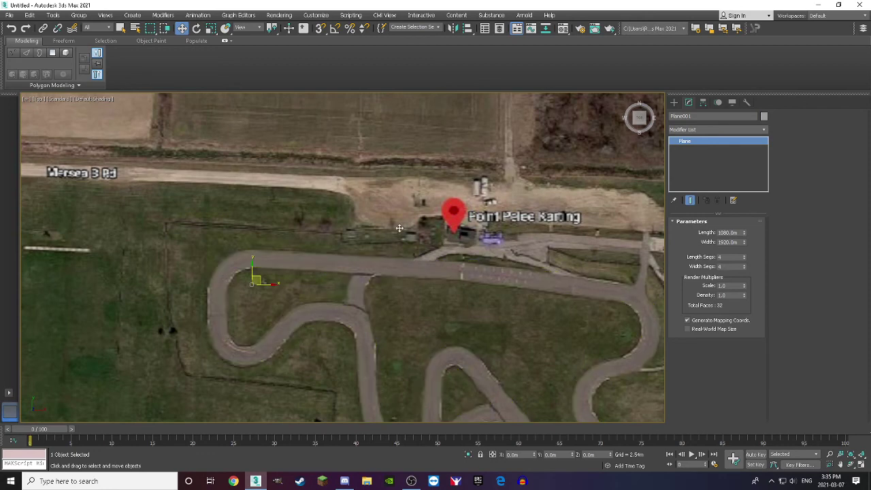
click(595, 454)
key(Return)
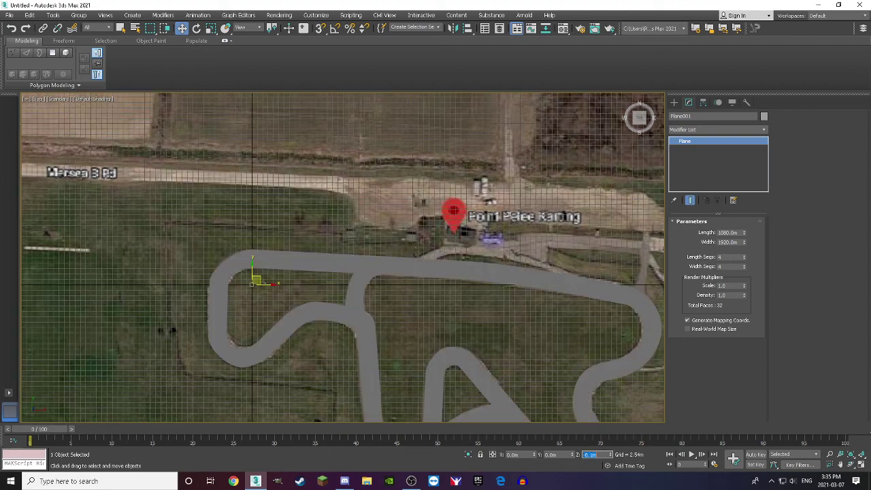
scroll(492, 329, up, 3)
scroll(432, 268, down, 3)
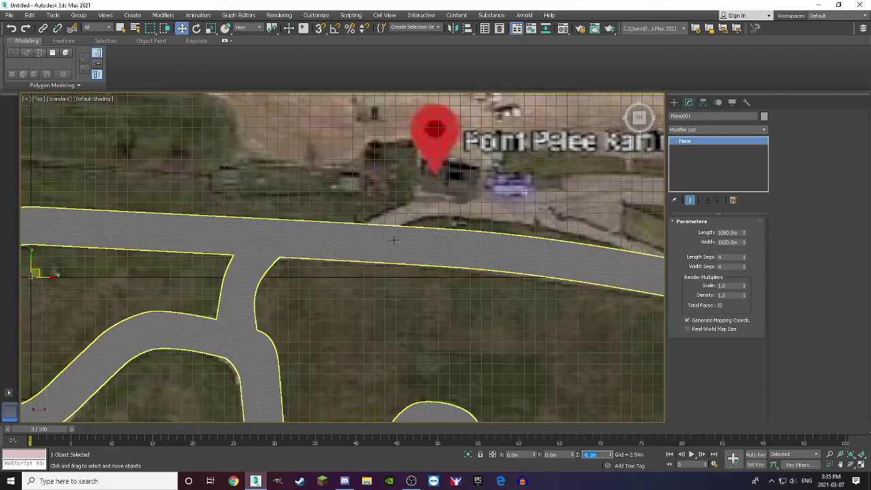
scroll(320, 302, up, 3)
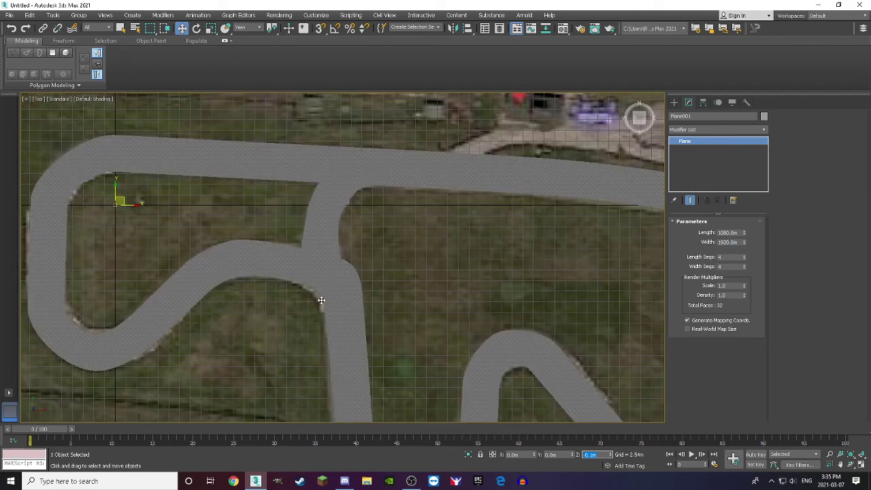
scroll(312, 306, down, 4)
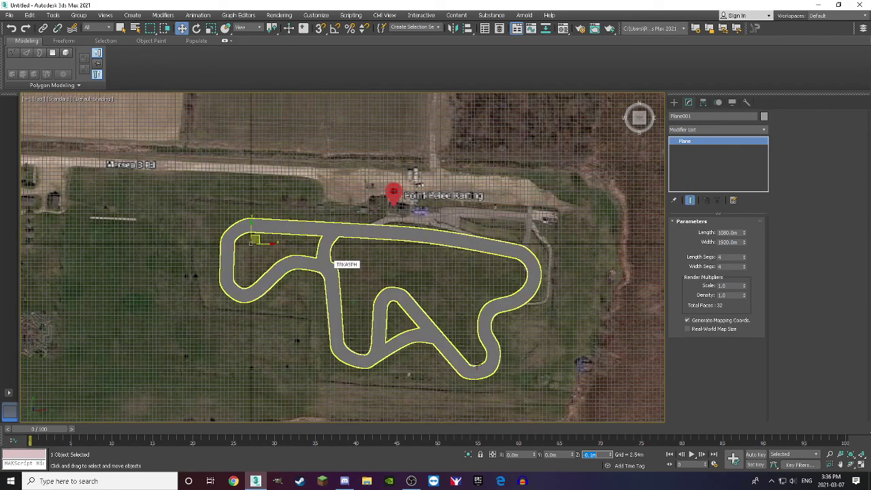
scroll(498, 327, up, 5)
scroll(499, 331, down, 5)
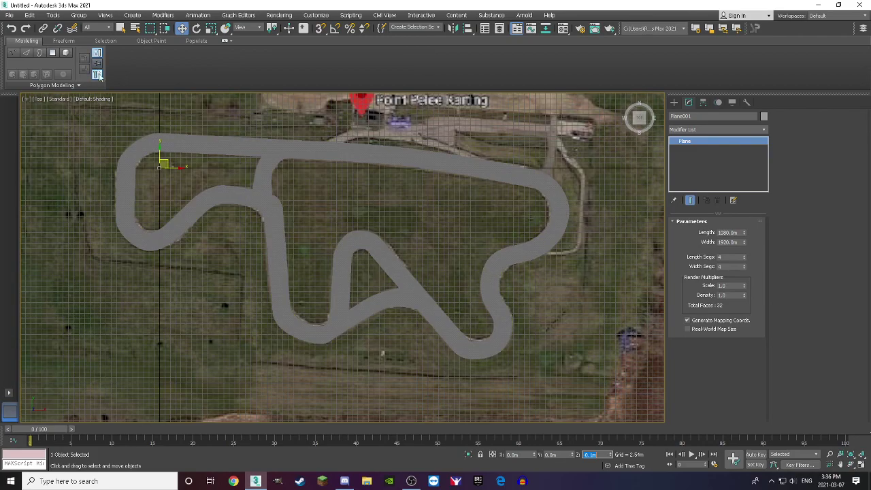